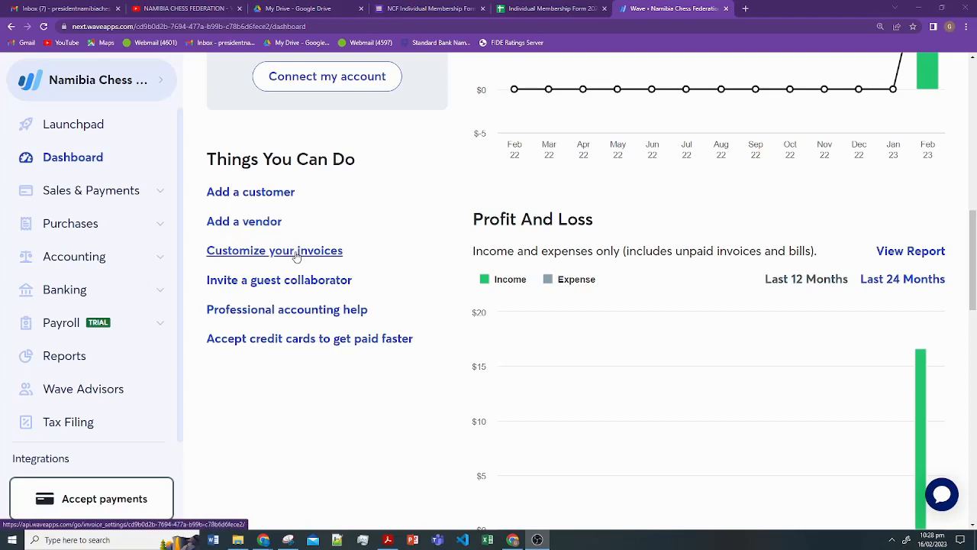
# - Open the new-vendor form and check its currency (U.S. dollar), then go to the empty Bills page
pyautogui.click(254, 222)
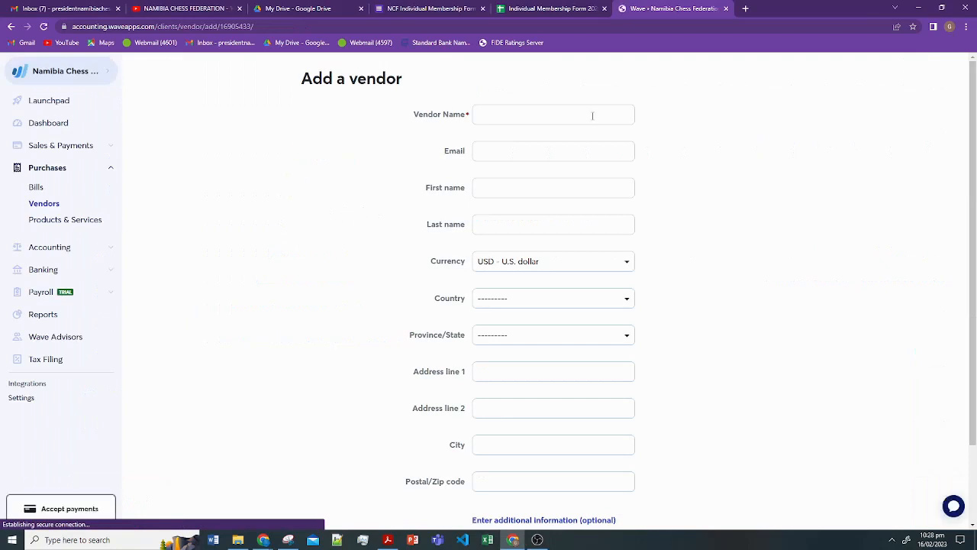
pyautogui.scroll(-1, 556, 287)
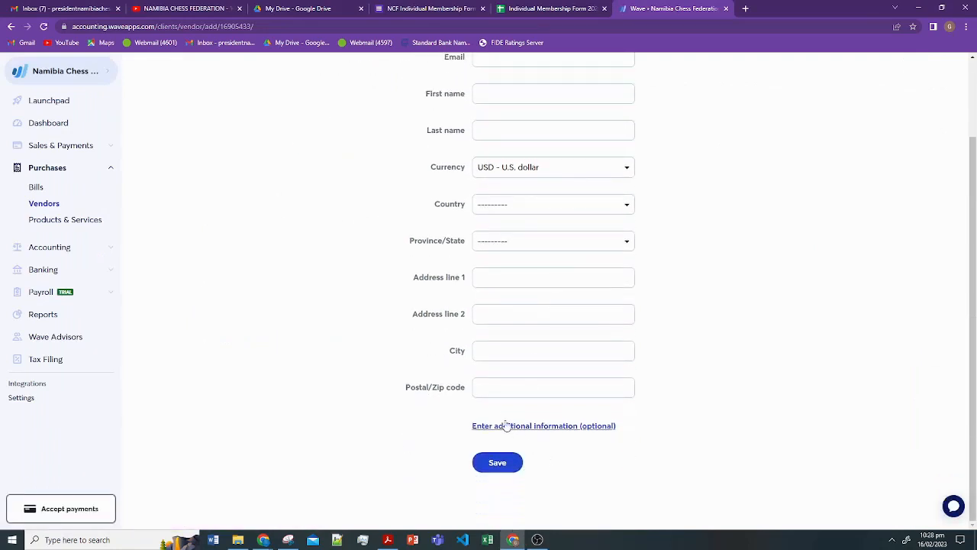
pyautogui.scroll(1, 445, 200)
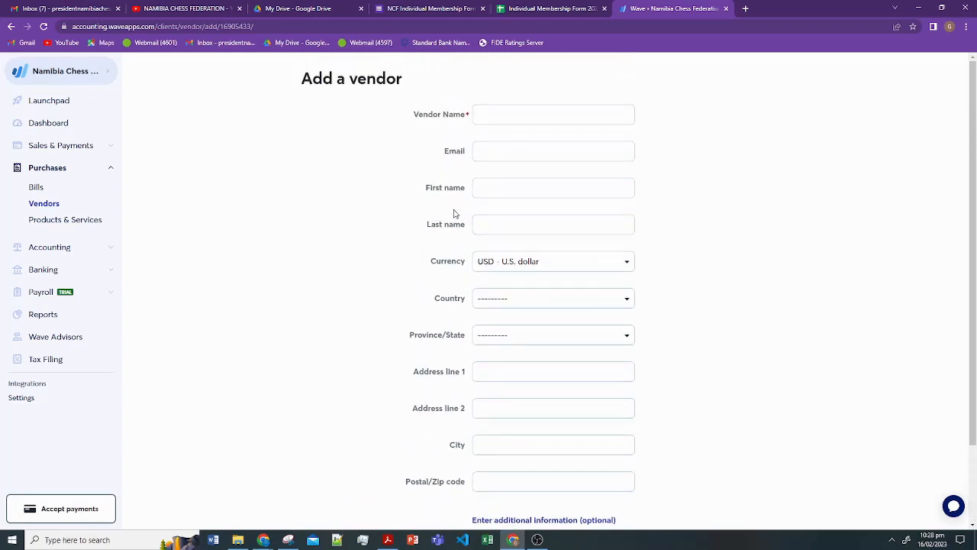
pyautogui.click(628, 266)
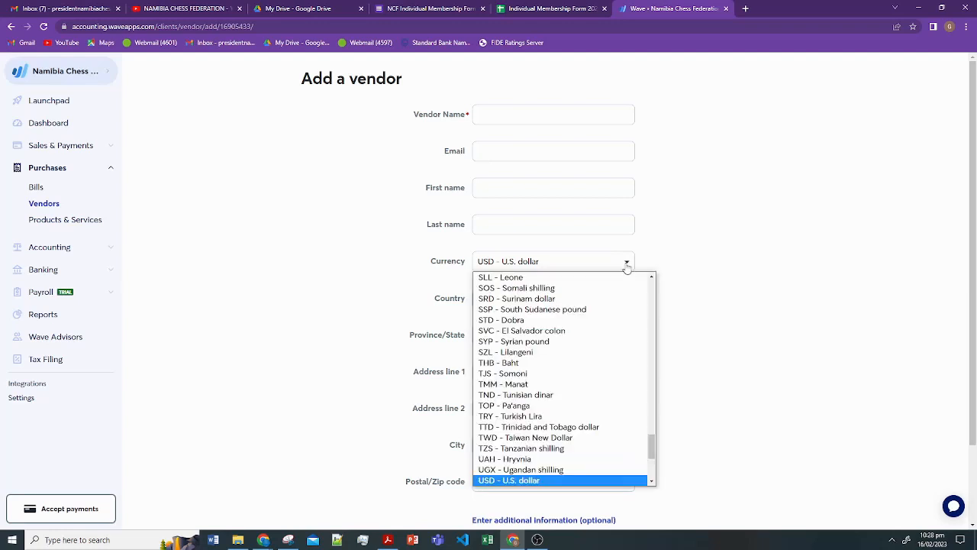
pyautogui.click(706, 250)
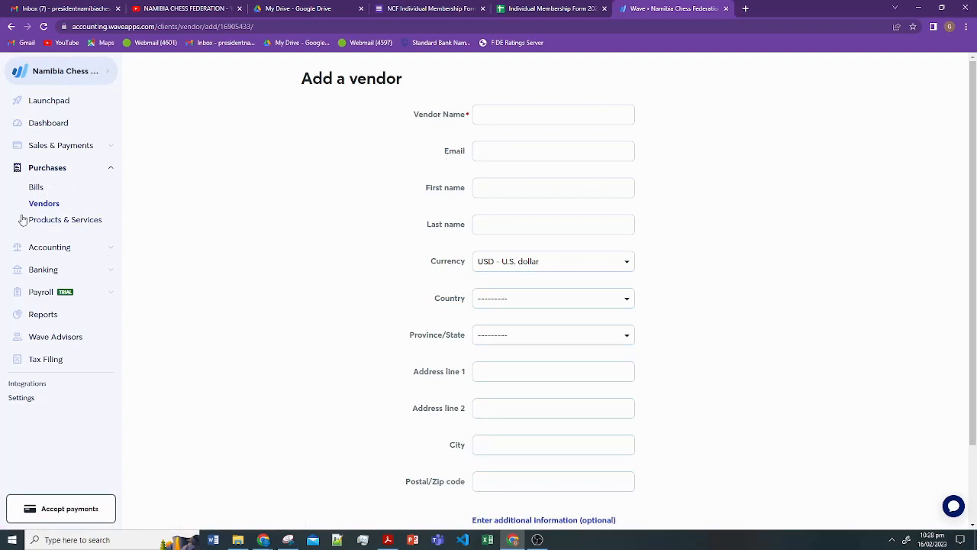
pyautogui.click(34, 187)
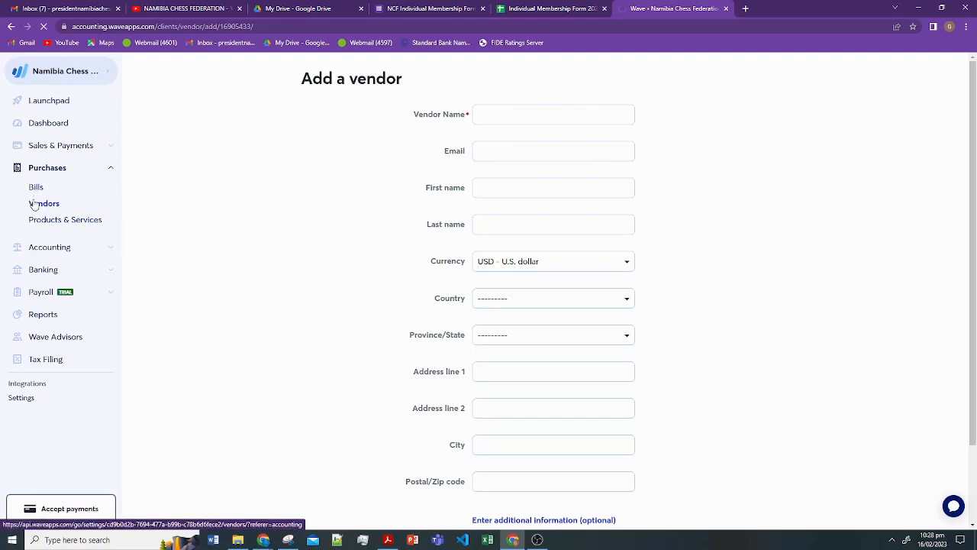
pyautogui.scroll(-2, 482, 268)
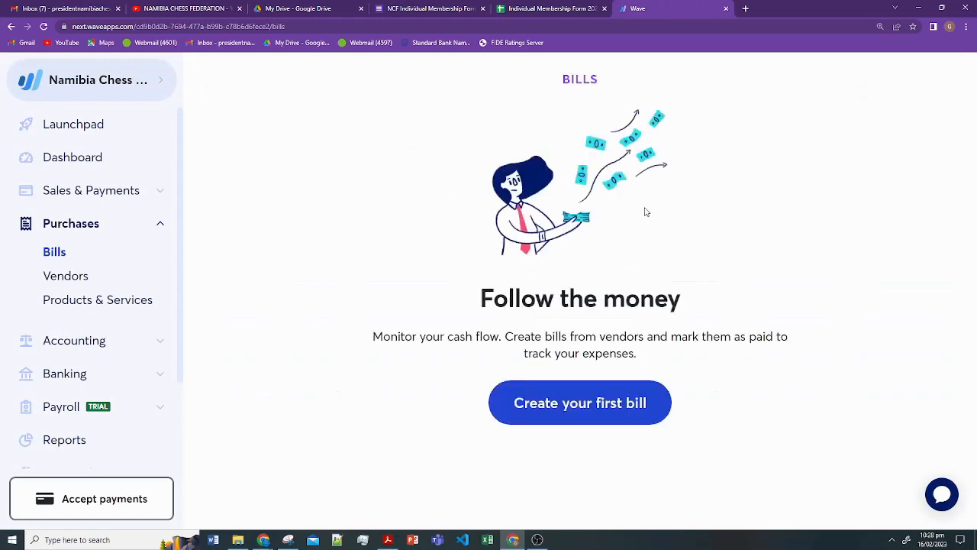
# - Start a new bill, find that the Vendor list has no matches, and zoom the page in
pyautogui.click(592, 416)
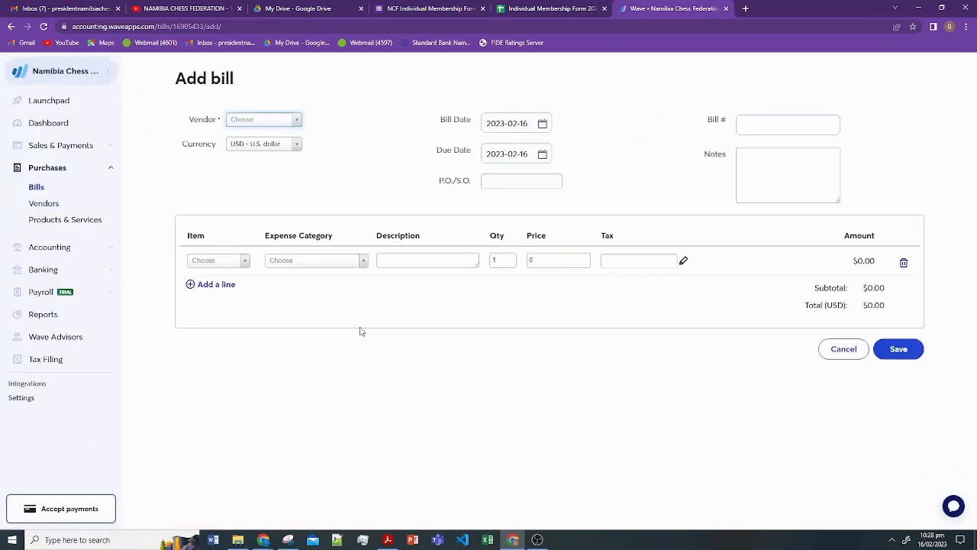
pyautogui.click(297, 123)
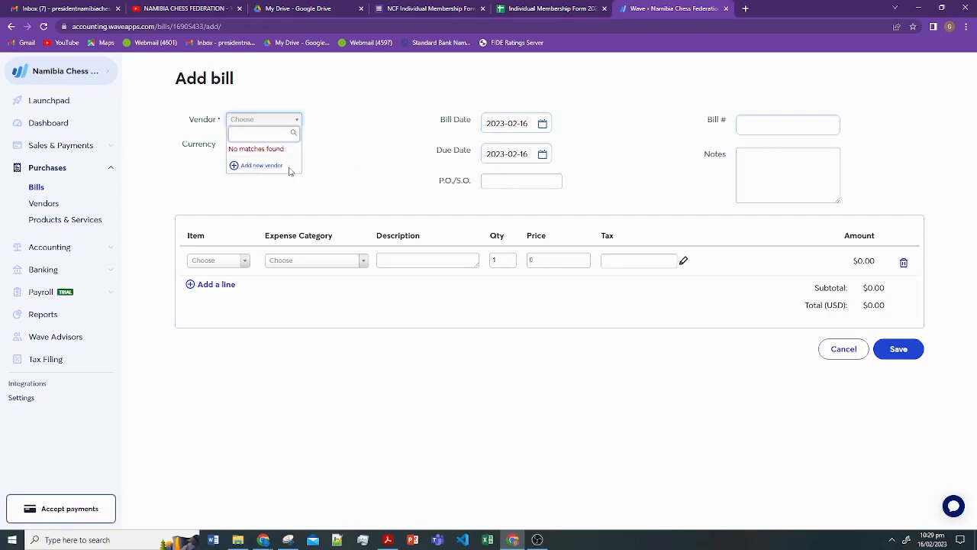
pyautogui.hotkey('ctrl', '+')
pyautogui.hotkey('ctrl', '+')
pyautogui.hotkey('ctrl', '+')
pyautogui.hotkey('ctrl', '+')
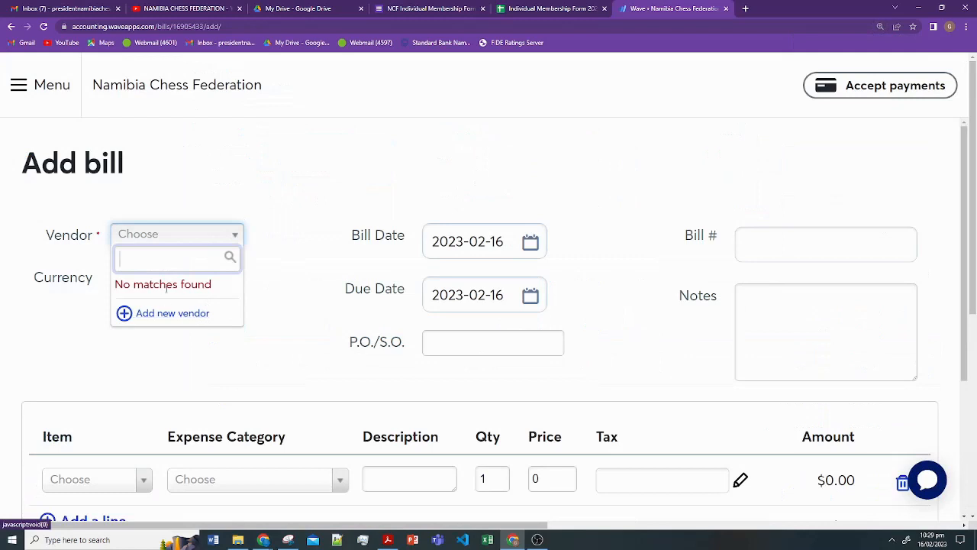
# - Bring the one.com invoice PDF forward in Adobe Acrobat Reader
pyautogui.scroll(-2, 218, 312)
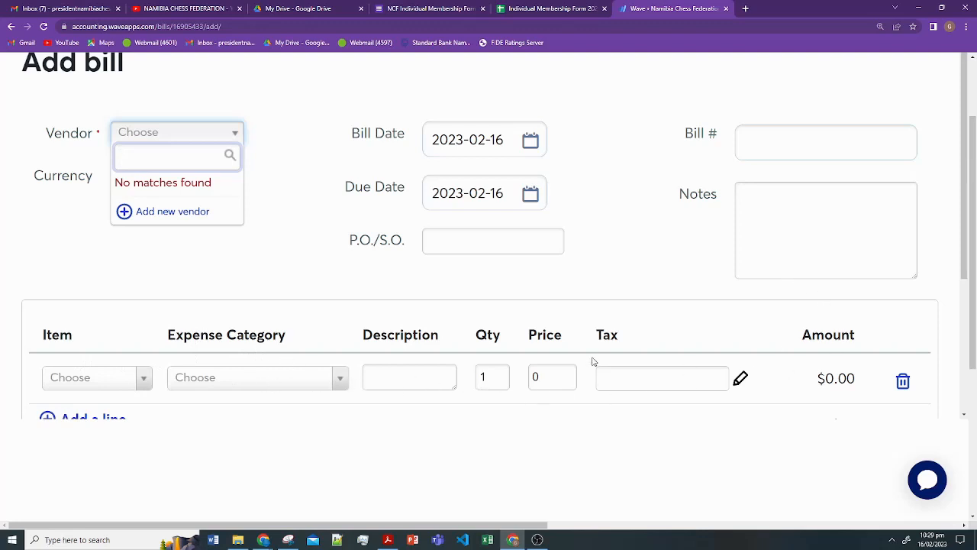
pyautogui.scroll(1, 201, 301)
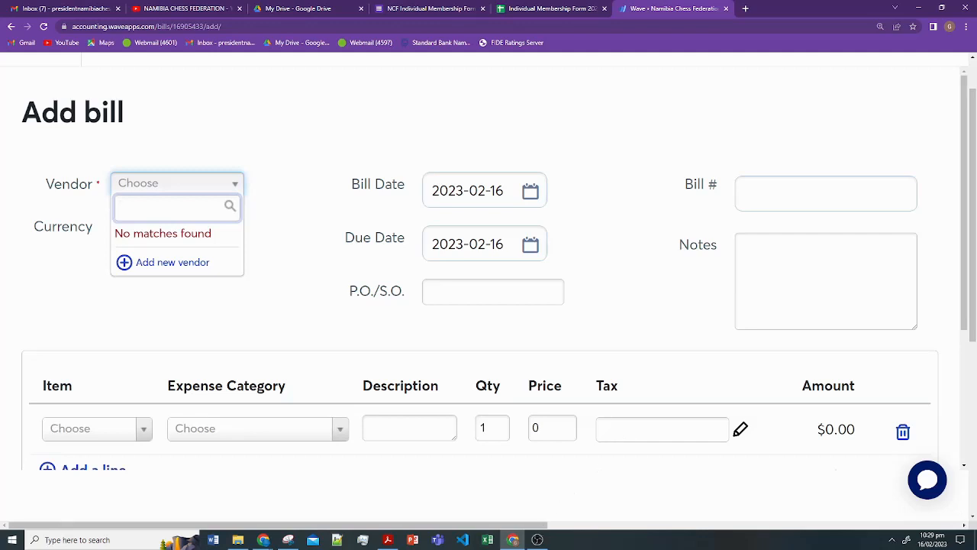
pyautogui.click(238, 540)
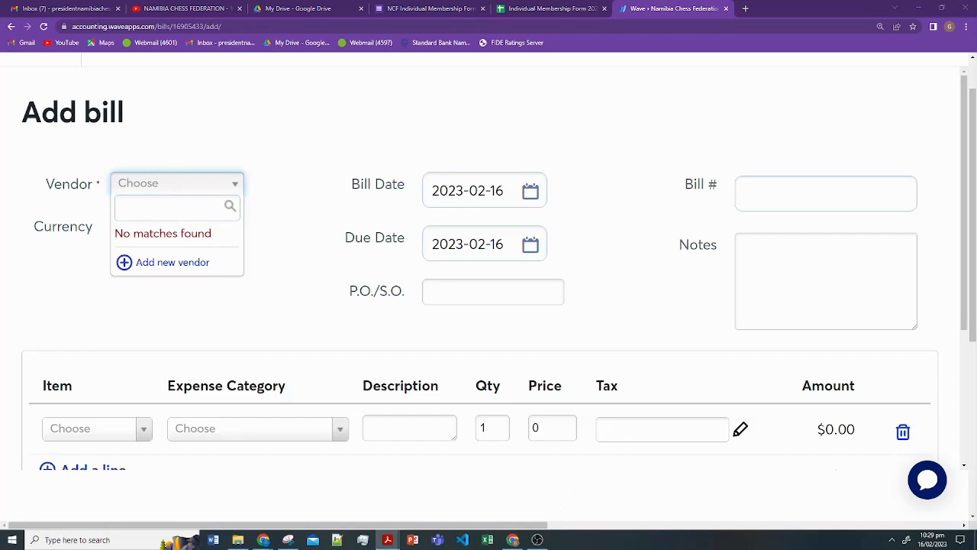
pyautogui.click(387, 540)
# - Maximize the Acrobat invoice window and scroll to the top of the one.com invoice
pyautogui.moveTo(792, 61); pyautogui.dragTo(395, 76)
pyautogui.doubleClick(396, 75)
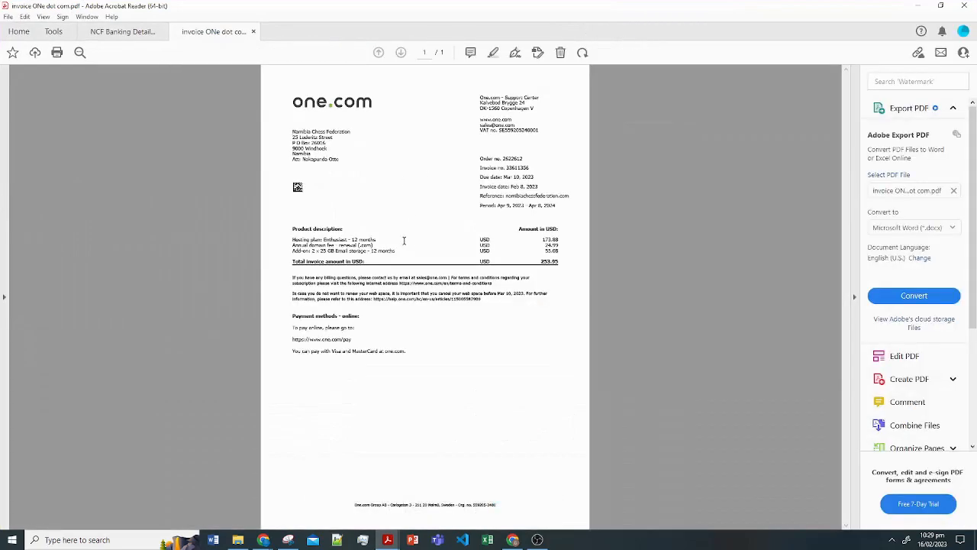
pyautogui.scroll(3, 402, 254)
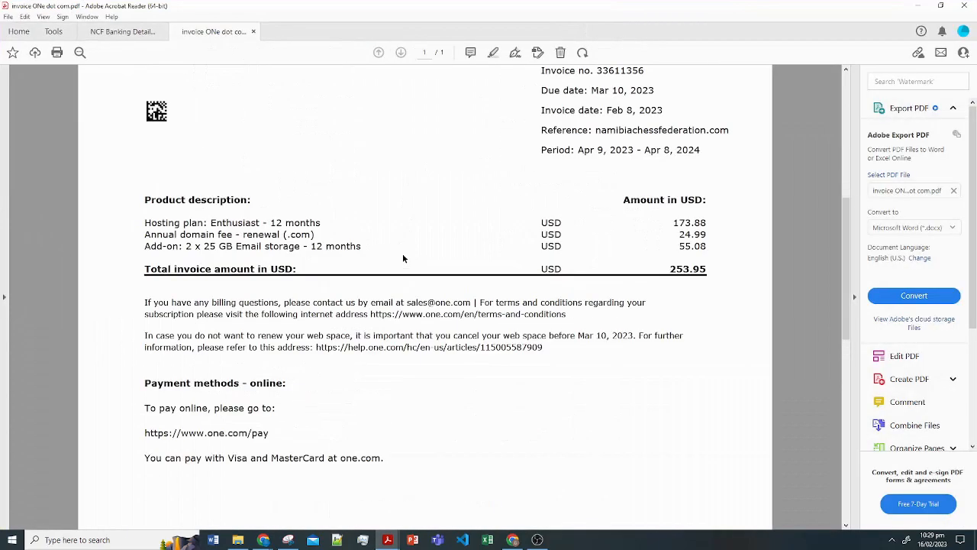
pyautogui.scroll(2, 386, 284)
pyautogui.scroll(3, 386, 286)
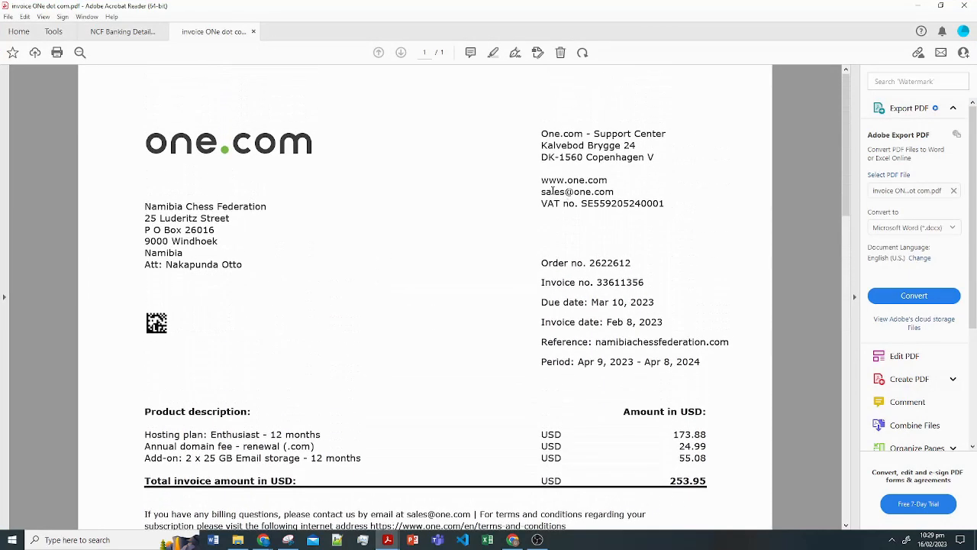
# - Select the one.com address block and the Namibia Chess Federation text on the invoice
pyautogui.moveTo(538, 144); pyautogui.dragTo(641, 204)
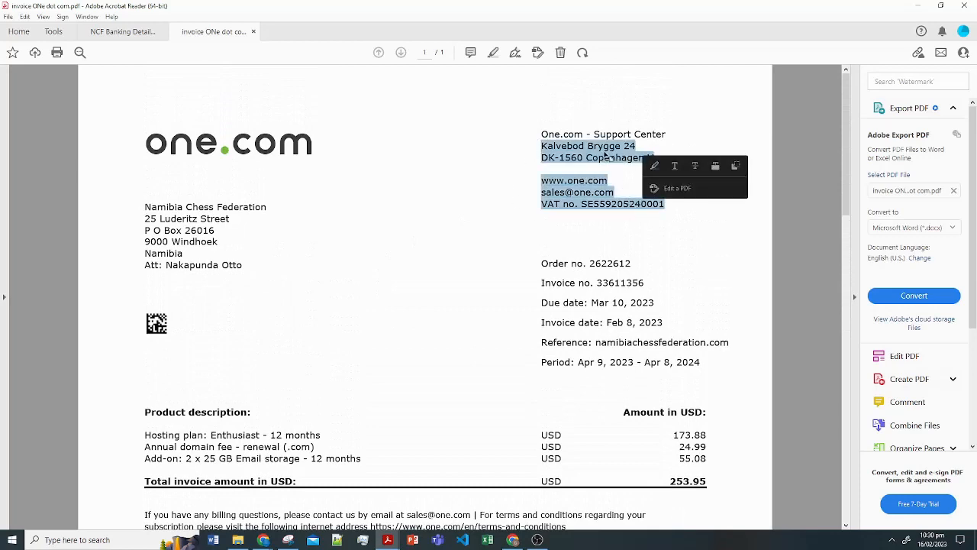
pyautogui.scroll(-2, 85, 166)
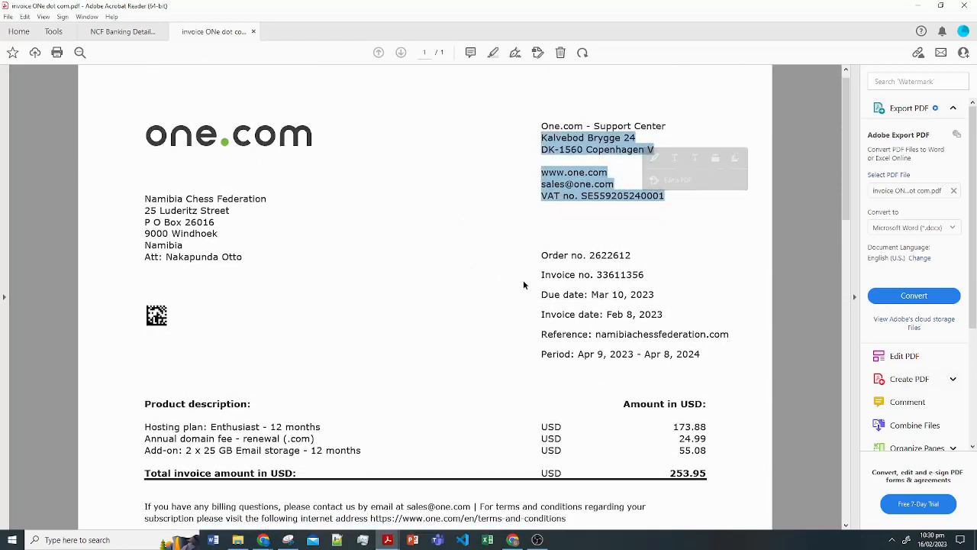
pyautogui.moveTo(136, 183); pyautogui.dragTo(268, 183)
pyautogui.scroll(-2, 304, 214)
pyautogui.scroll(1, 304, 215)
pyautogui.click(131, 178)
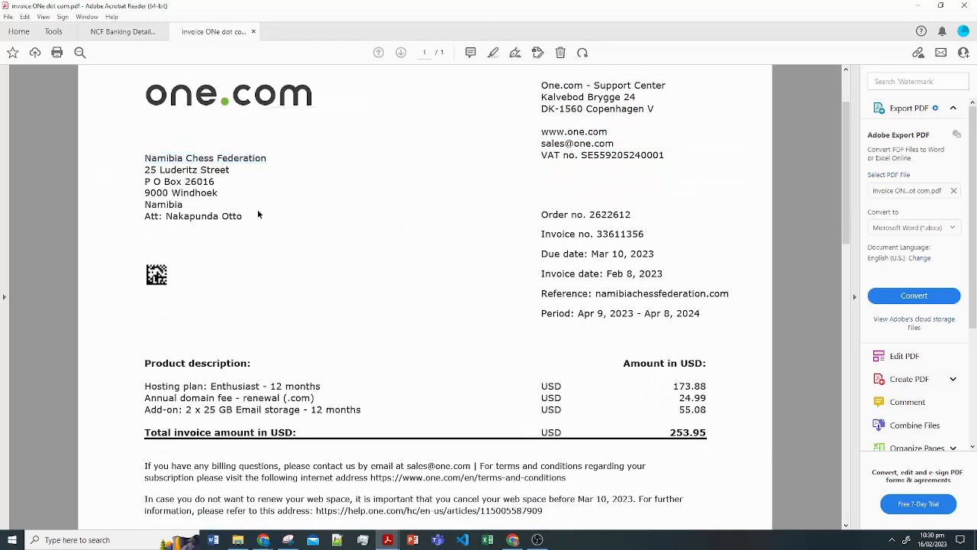
pyautogui.scroll(-4, 314, 200)
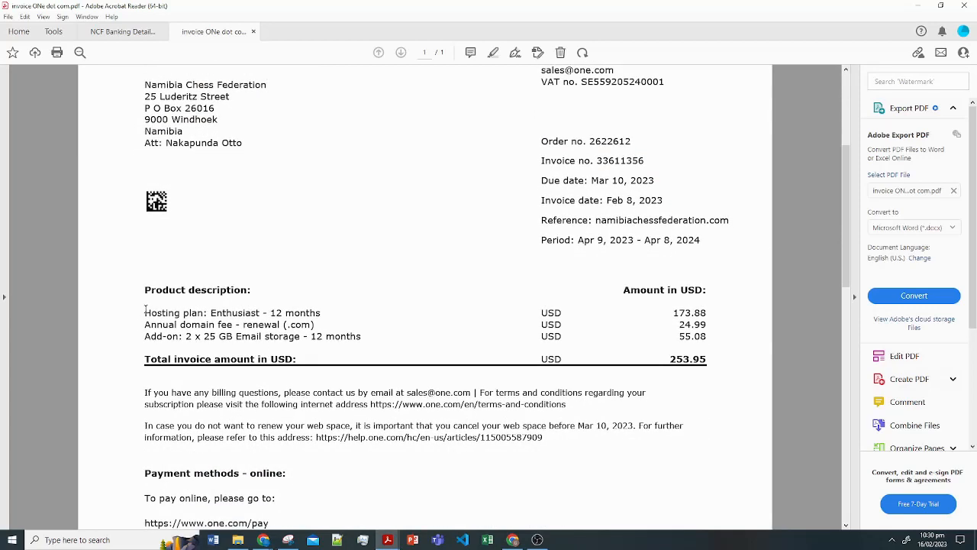
# - Review the invoice's product rows totalling 253.95, period end Apr 8, 2024, and date Feb 8, 2023
pyautogui.moveTo(145, 309); pyautogui.dragTo(671, 353)
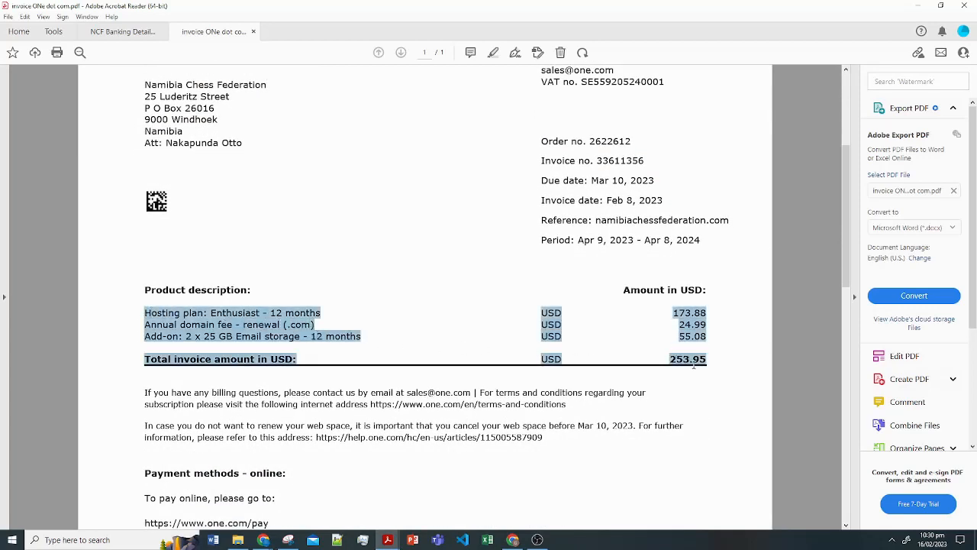
pyautogui.scroll(1, 619, 254)
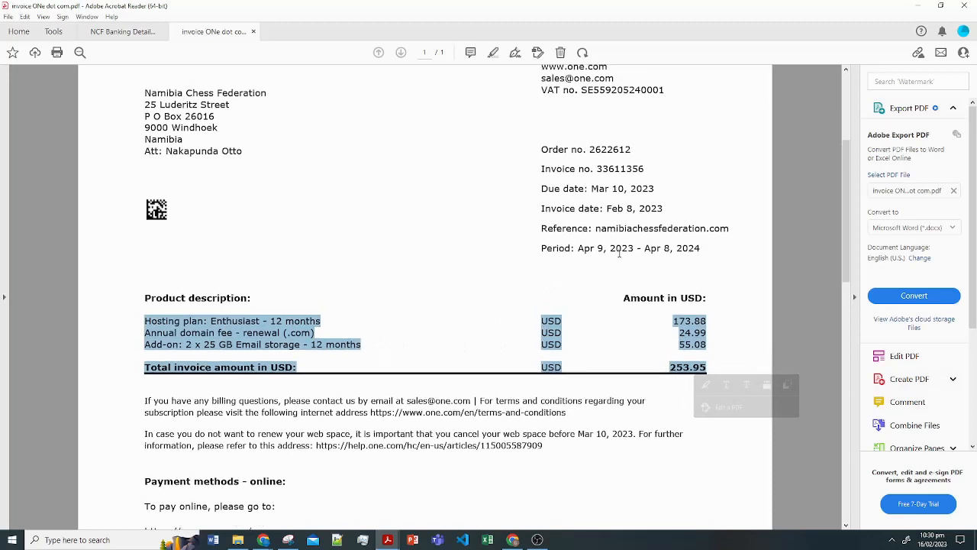
pyautogui.moveTo(532, 251); pyautogui.dragTo(691, 248)
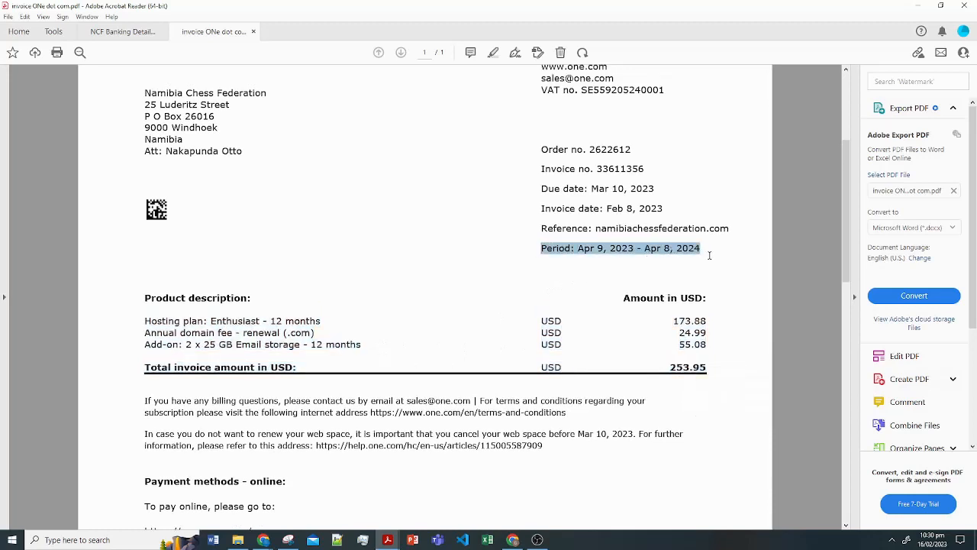
pyautogui.click(602, 250)
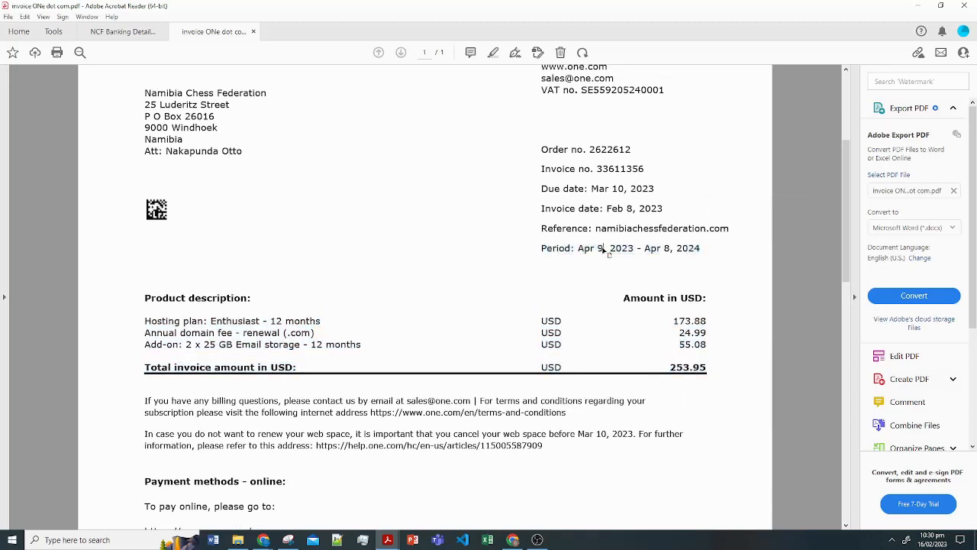
pyautogui.moveTo(580, 248); pyautogui.dragTo(711, 260)
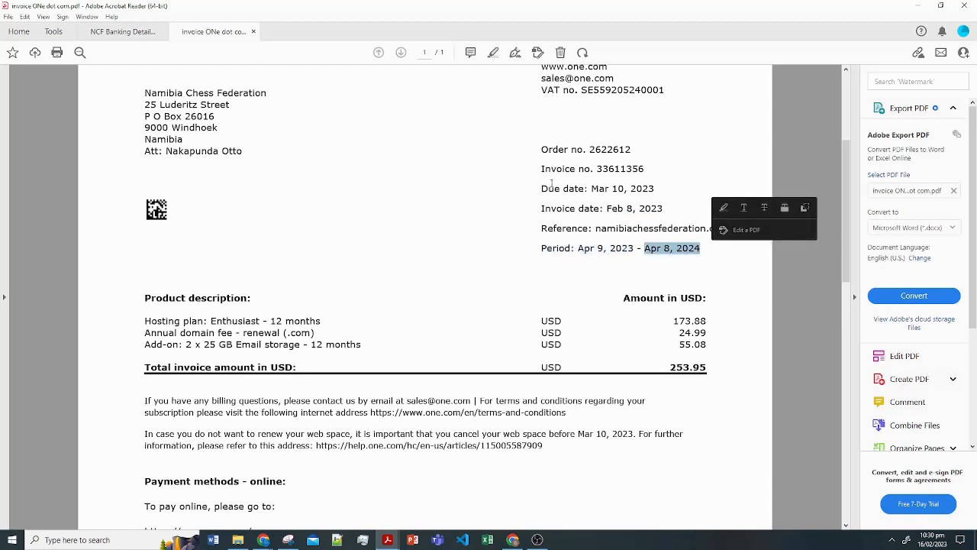
pyautogui.moveTo(591, 191); pyautogui.dragTo(660, 197)
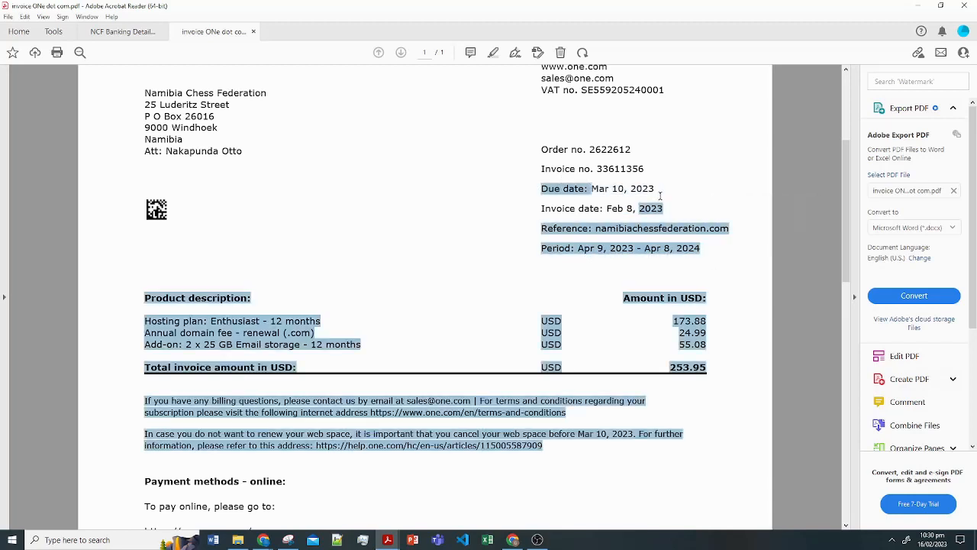
pyautogui.click(652, 195)
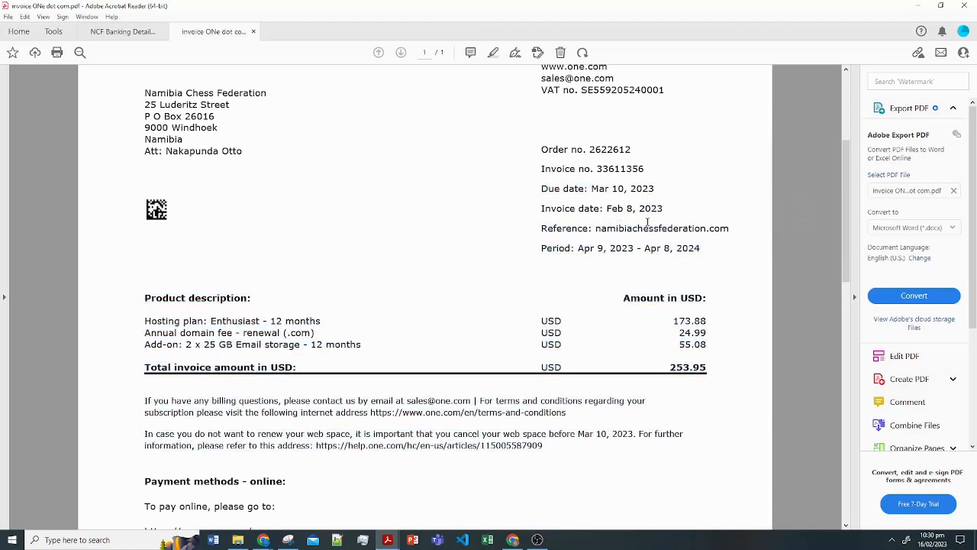
pyautogui.moveTo(544, 210); pyautogui.dragTo(668, 210)
# - Move the Acrobat window aside to reveal the Wave bill form
pyautogui.scroll(1, 597, 274)
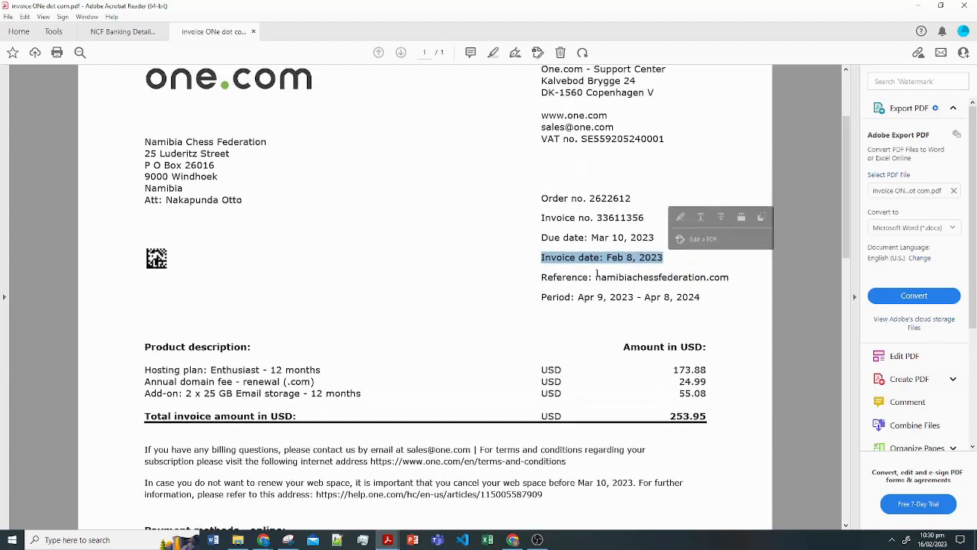
pyautogui.scroll(-1, 595, 277)
pyautogui.scroll(1, 596, 275)
pyautogui.scroll(-4, 594, 267)
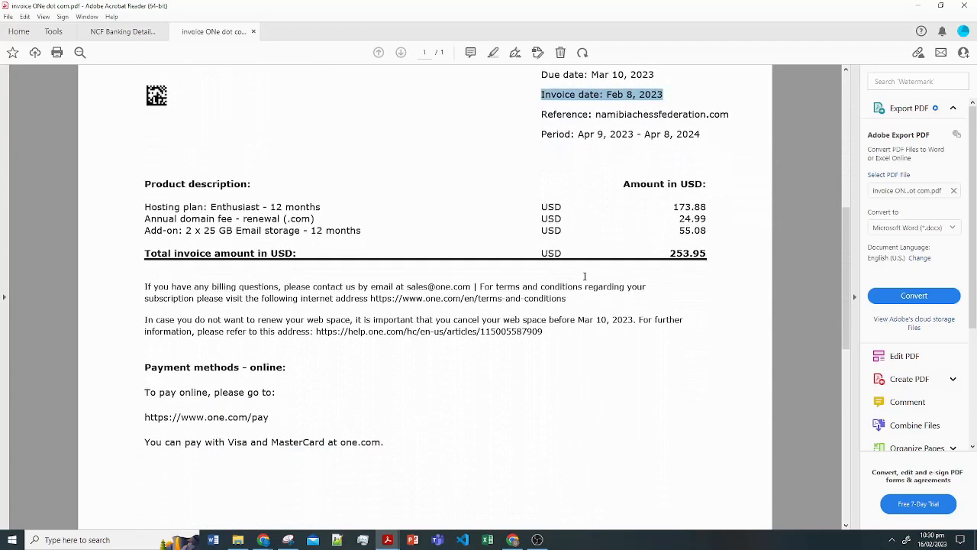
pyautogui.scroll(1, 580, 283)
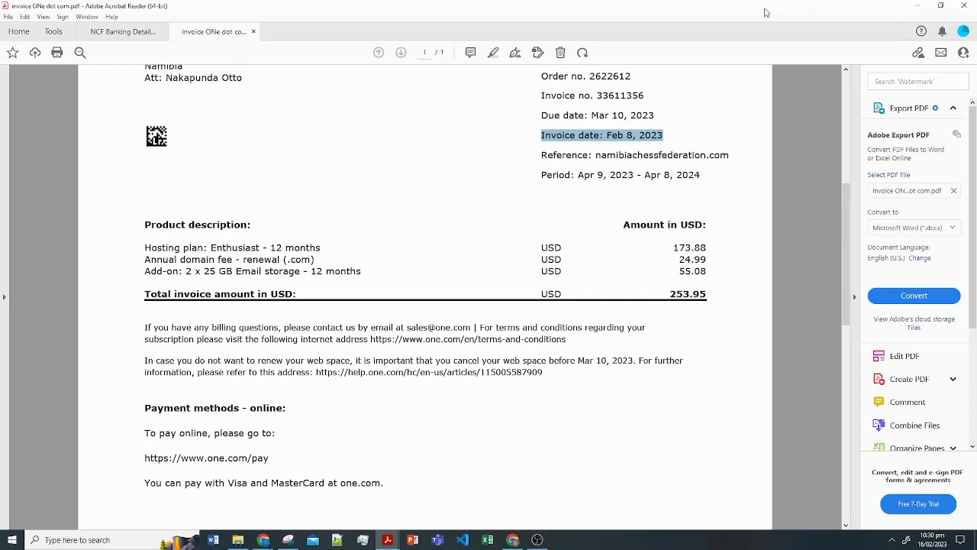
pyautogui.moveTo(766, 12); pyautogui.dragTo(976, 181)
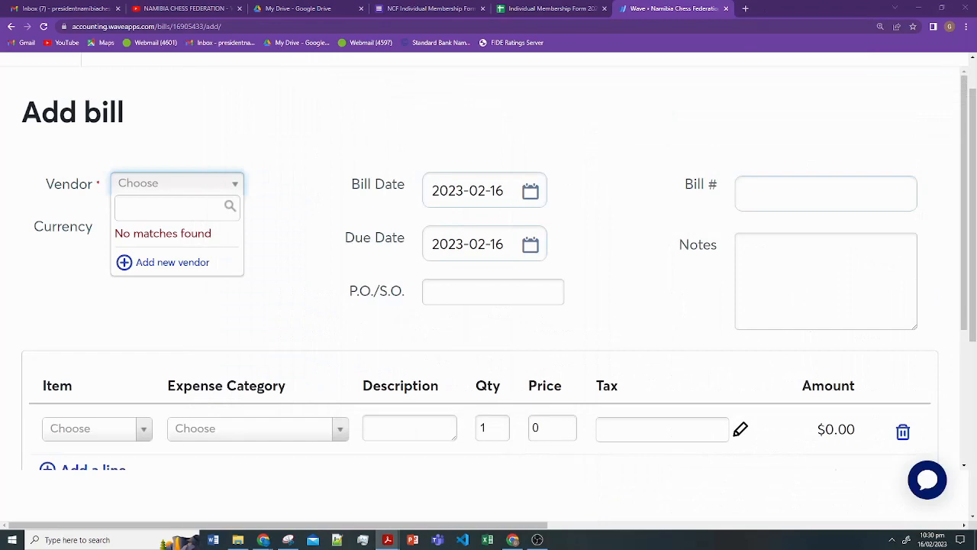
# - Add a new vendor, pasting the name One.com - Support Center and its e-mail from the invoice
pyautogui.click(149, 262)
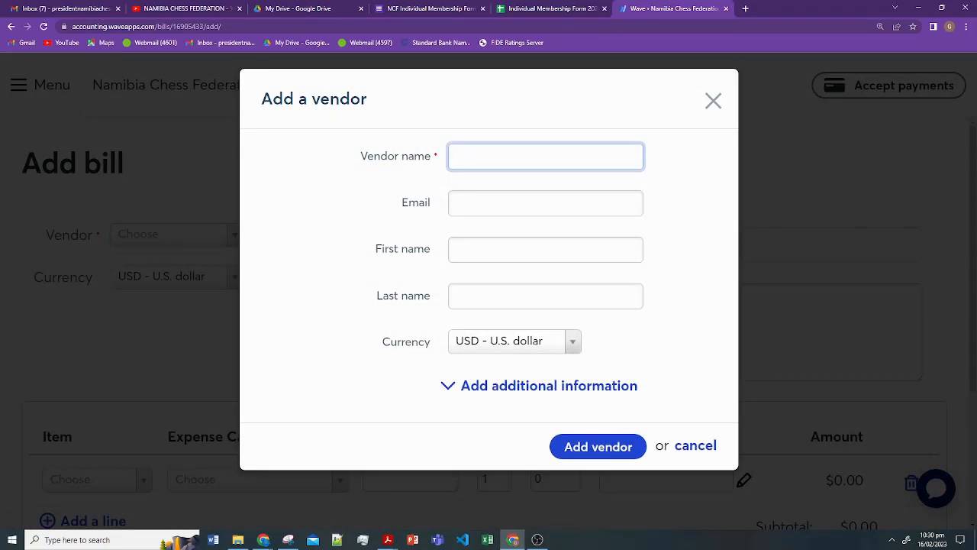
pyautogui.hotkey('alt', 'Tab')
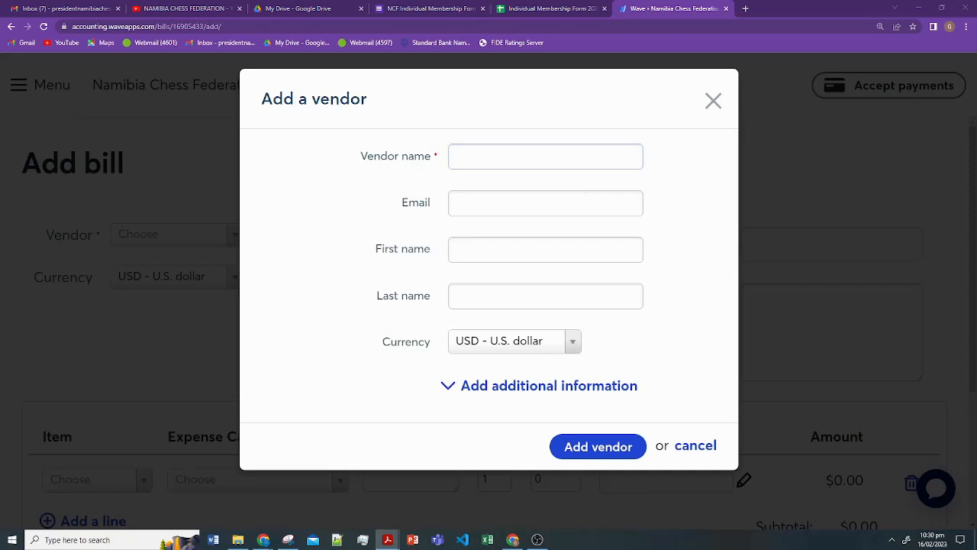
pyautogui.click(494, 160)
pyautogui.write('One.com - Support Center')
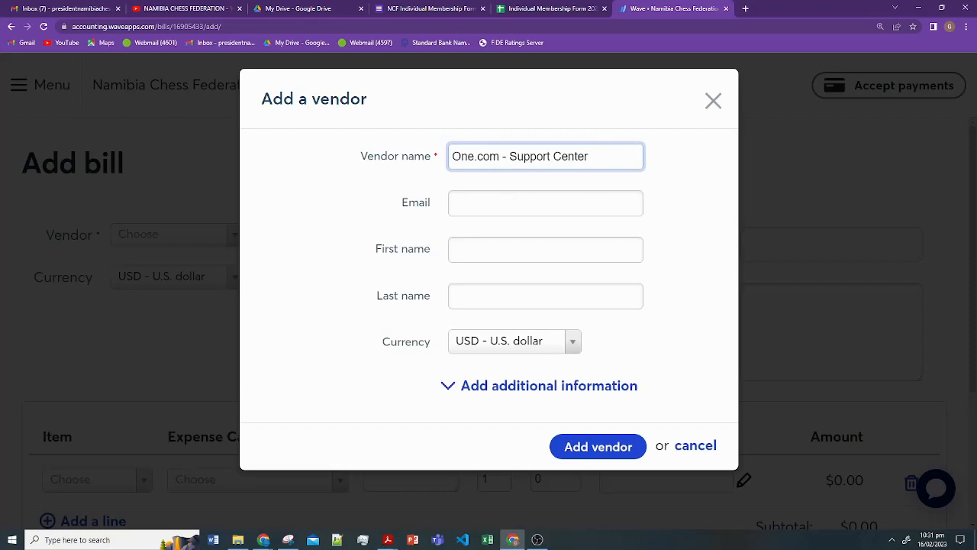
pyautogui.hotkey('alt', 'Tab')
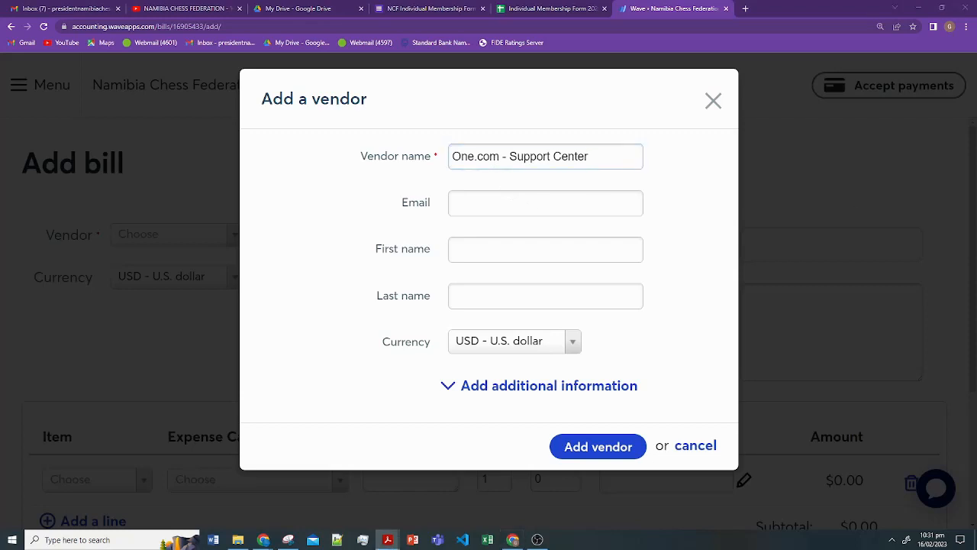
pyautogui.click(531, 204)
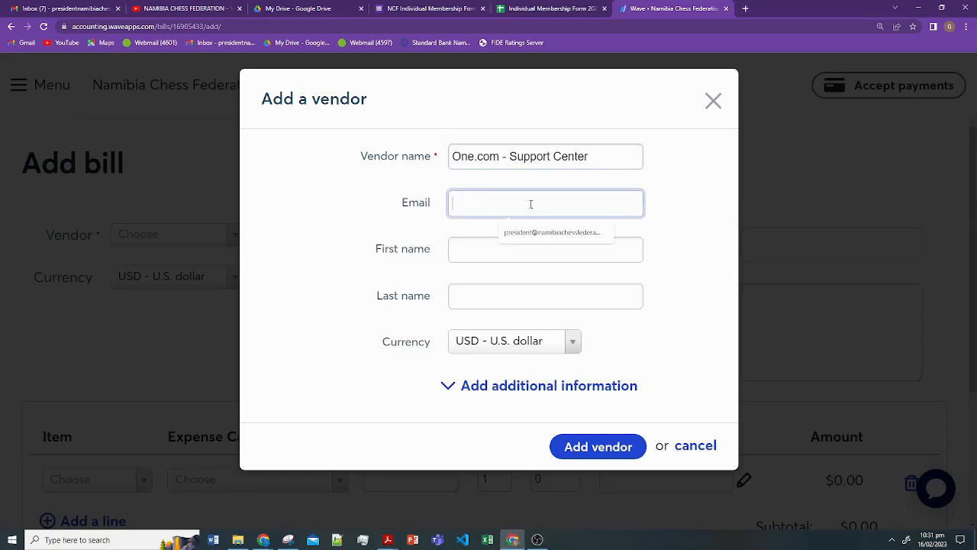
pyautogui.hotkey('ctrl', 'v')
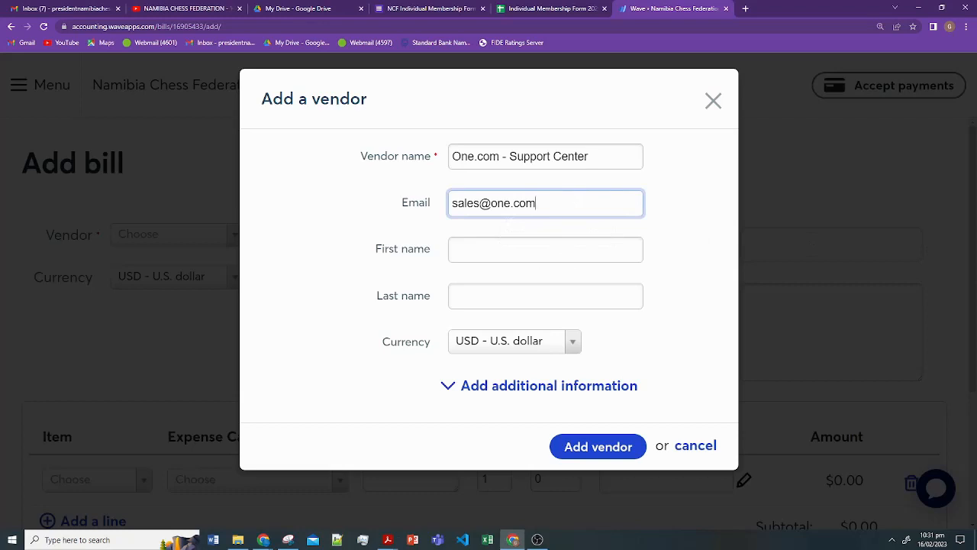
pyautogui.hotkey('alt', 'Tab')
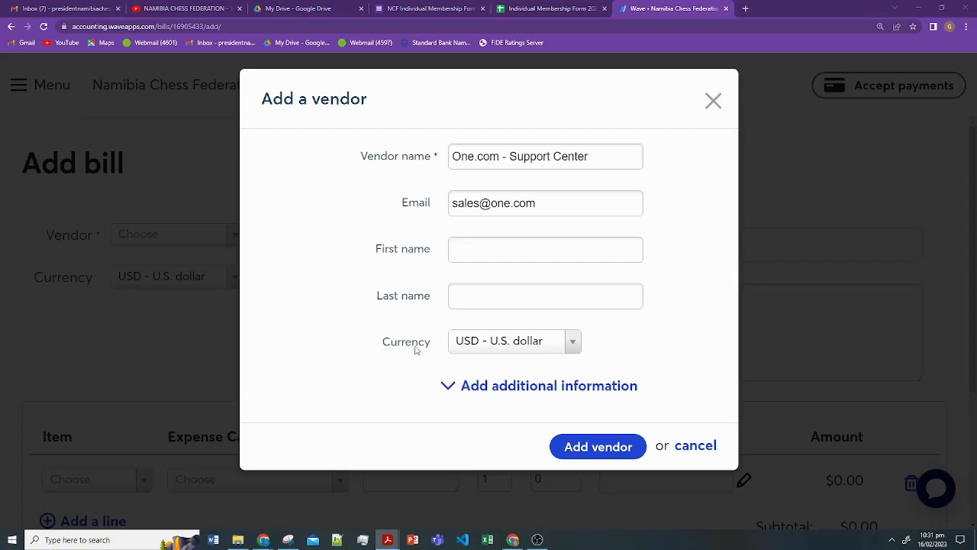
# - Set the contact's first name to One.com and last name to Support Center
pyautogui.click(510, 254)
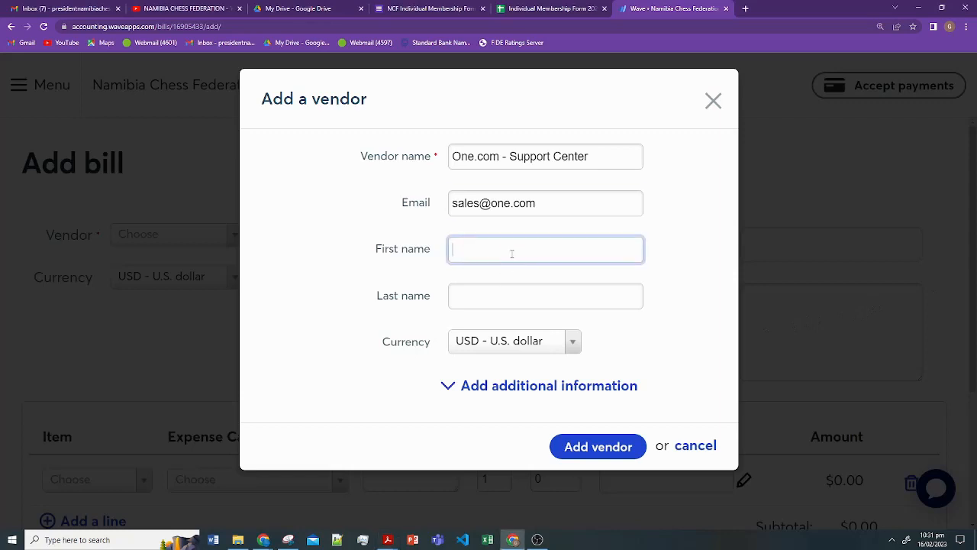
pyautogui.write('Support Center')
pyautogui.hotkey('alt', 'Tab')
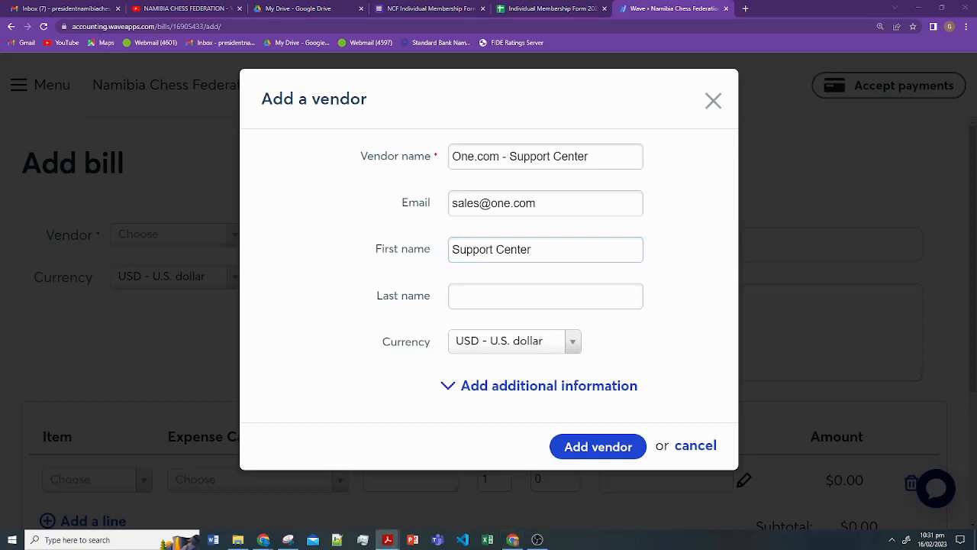
pyautogui.click(511, 290)
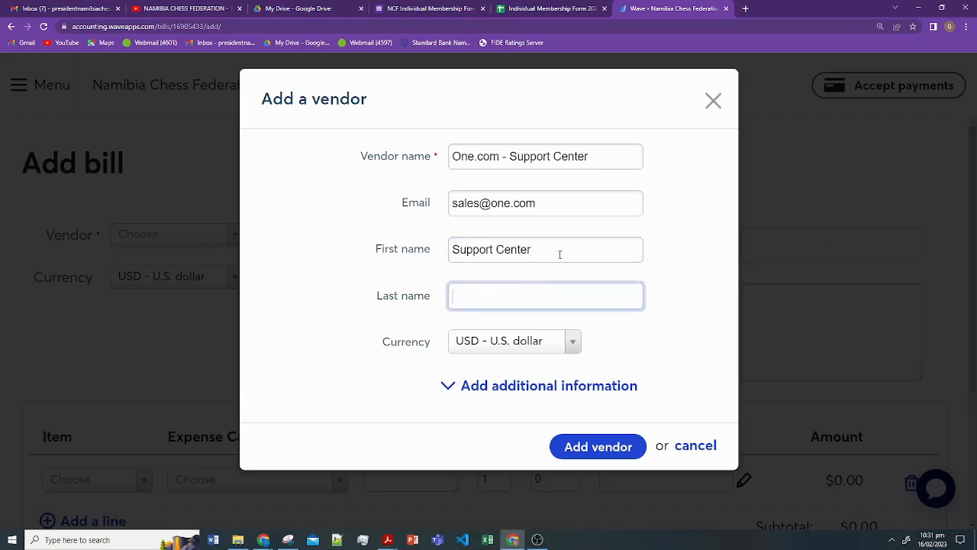
pyautogui.click(452, 249)
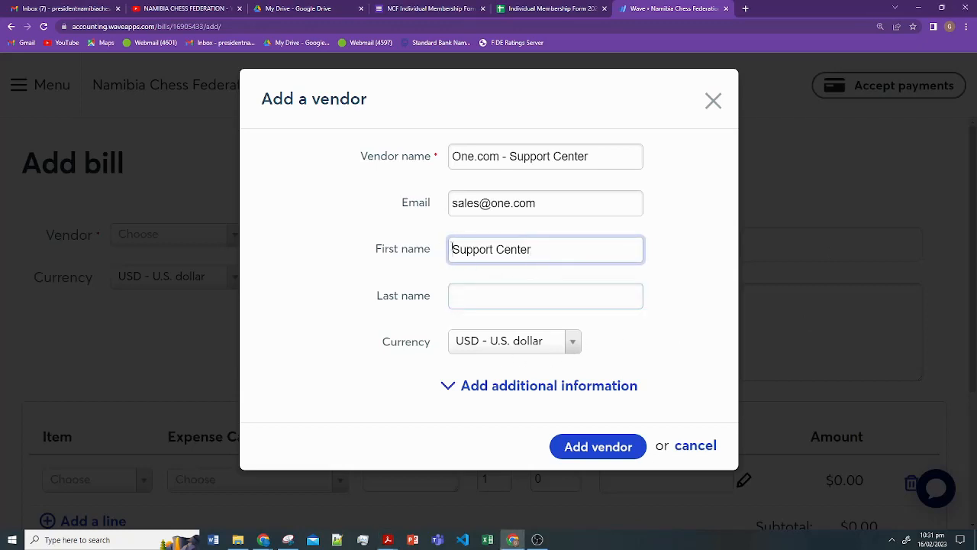
pyautogui.write('One.com')
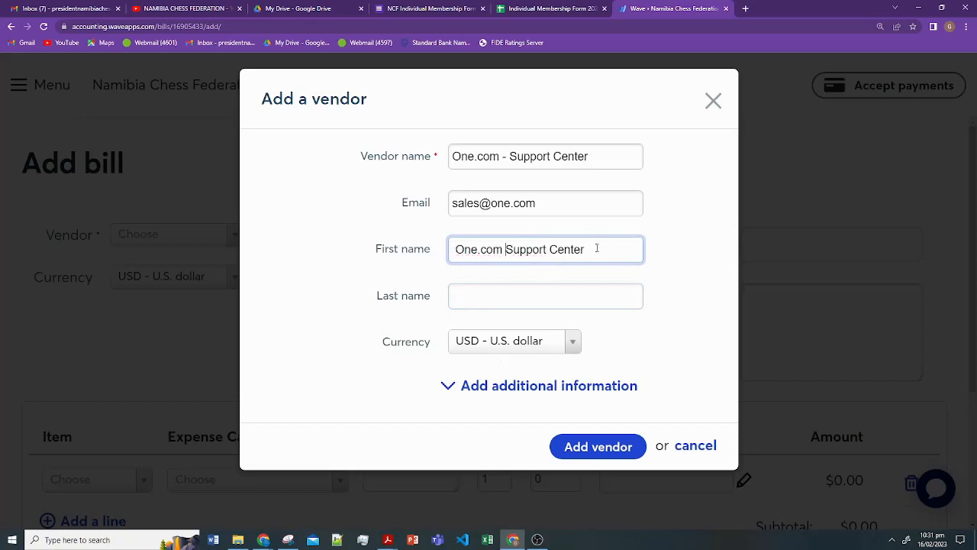
pyautogui.moveTo(603, 249); pyautogui.dragTo(506, 254)
pyautogui.hotkey('ctrl', 'c')
pyautogui.press('BackSpace')
pyautogui.click(503, 296)
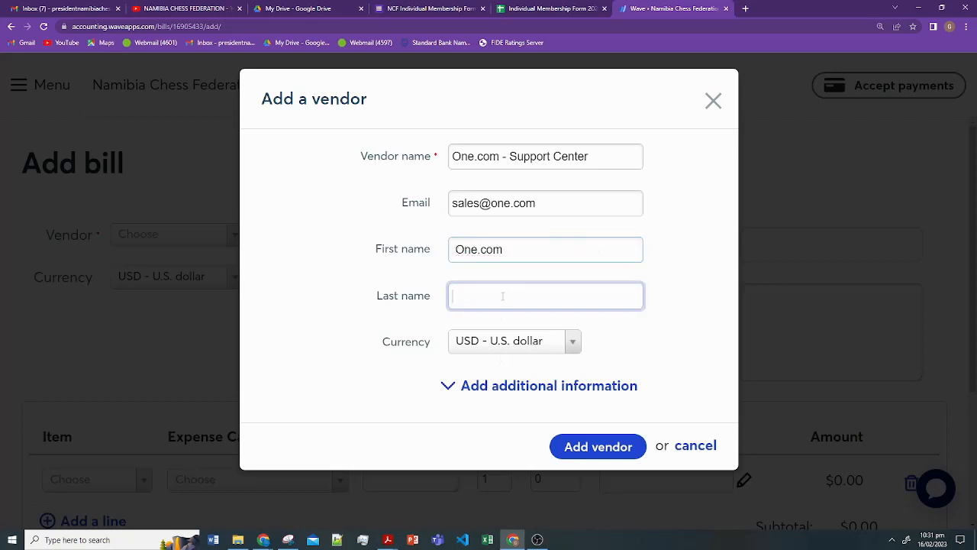
pyautogui.hotkey('ctrl', 'v')
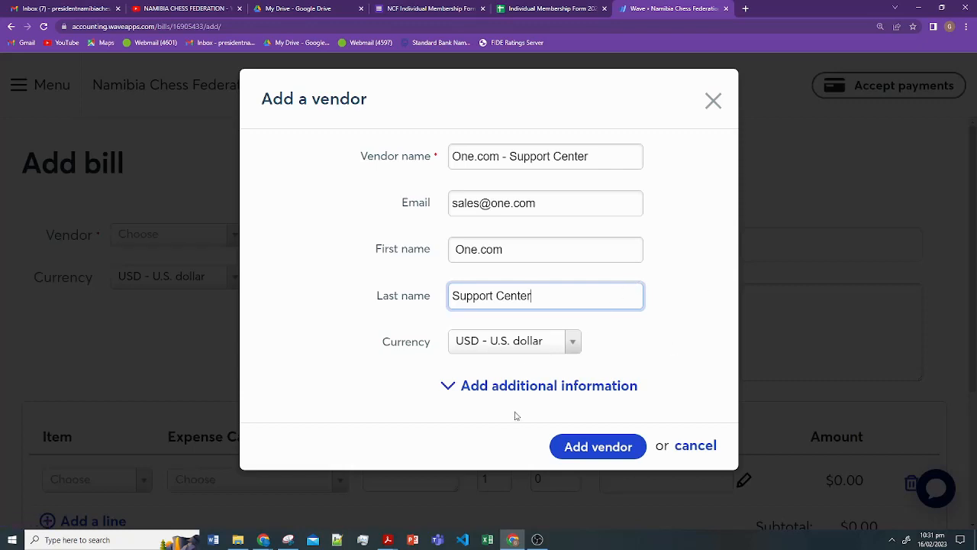
pyautogui.click(518, 386)
# - Paste the vendor's account number and first address line from the invoice
pyautogui.scroll(-2, 519, 315)
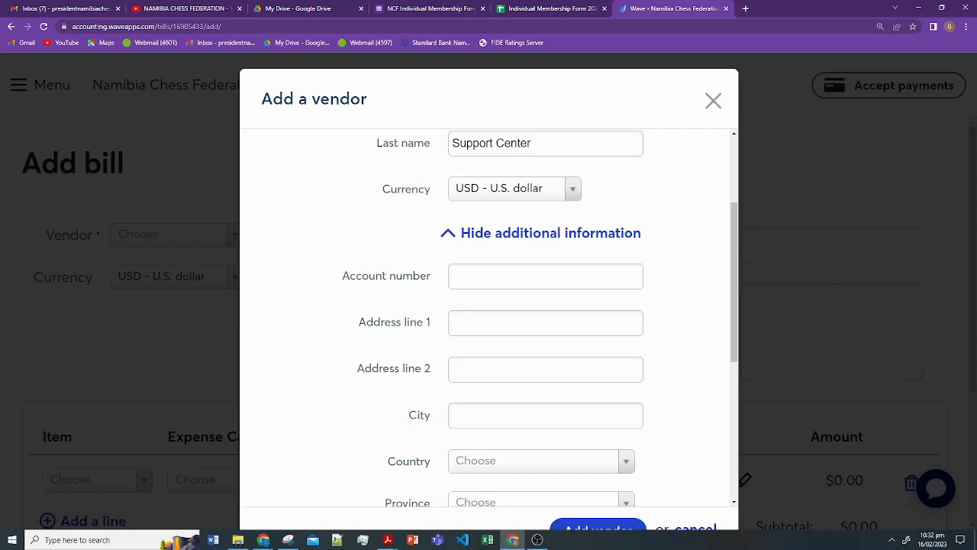
pyautogui.hotkey('alt', 'Tab')
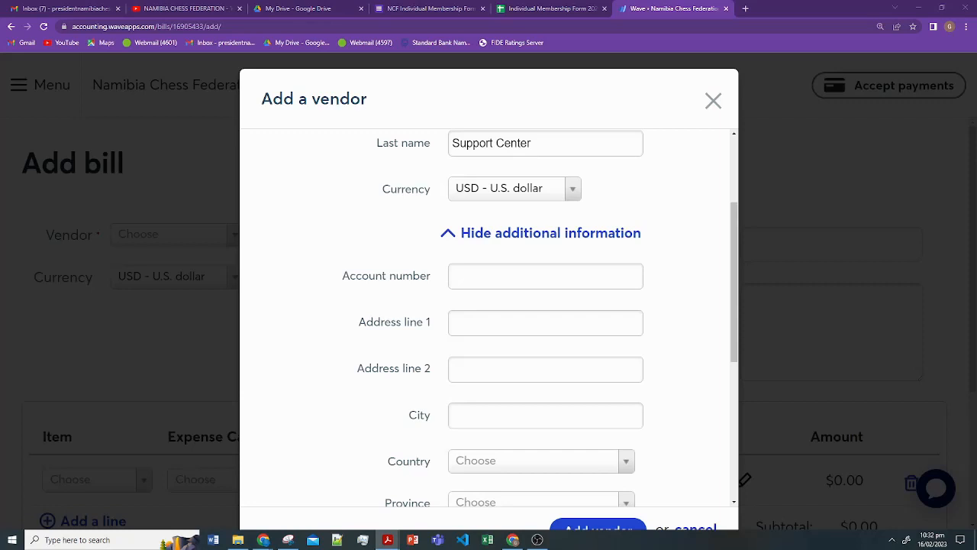
pyautogui.click(481, 278)
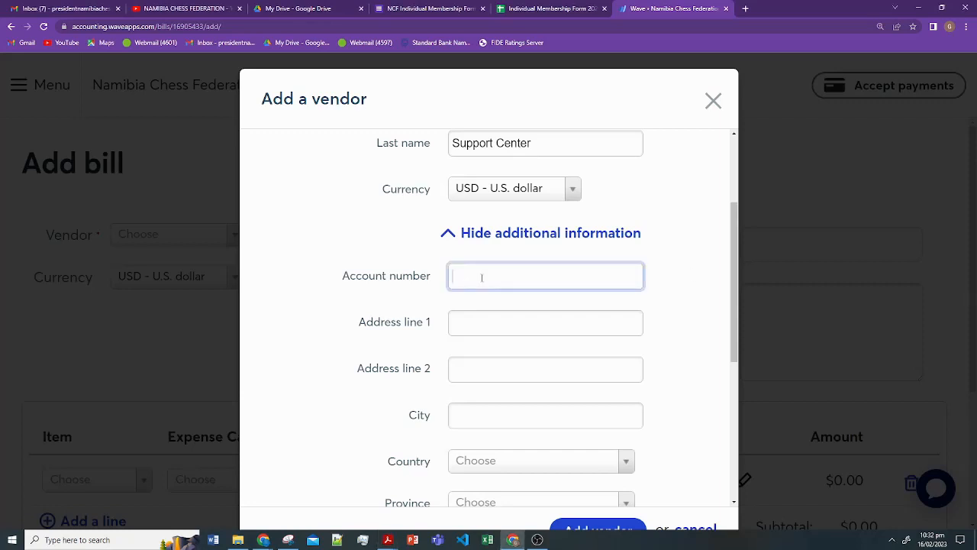
pyautogui.hotkey('alt', 'Tab')
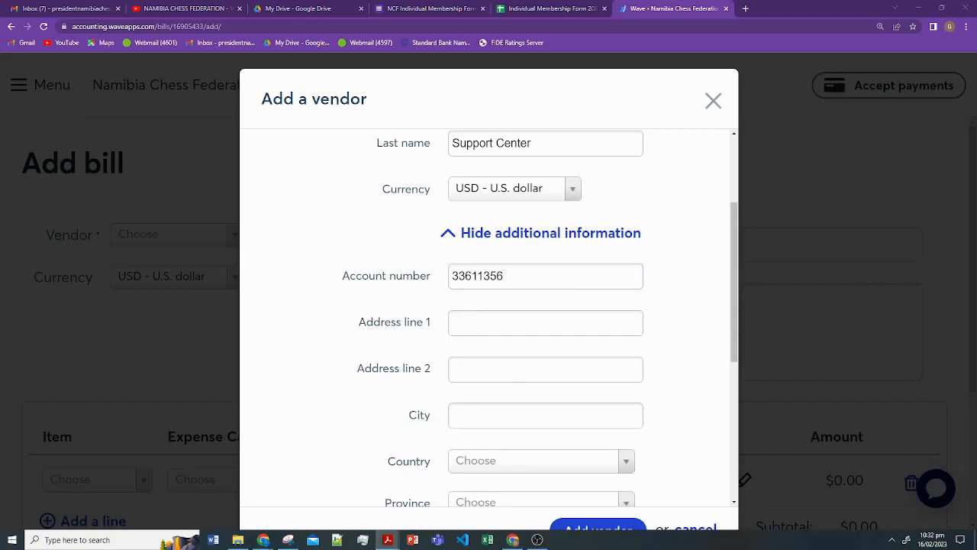
pyautogui.click(565, 323)
pyautogui.write('Kalvebod Brygge 24')
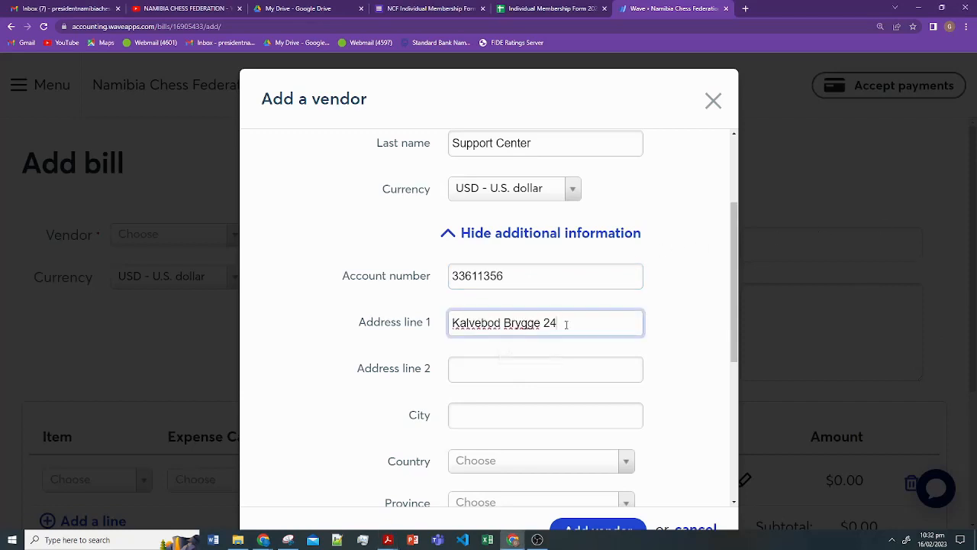
# - Paste the postcode line as address line 2 and the city name into City
pyautogui.hotkey('alt', 'Tab')
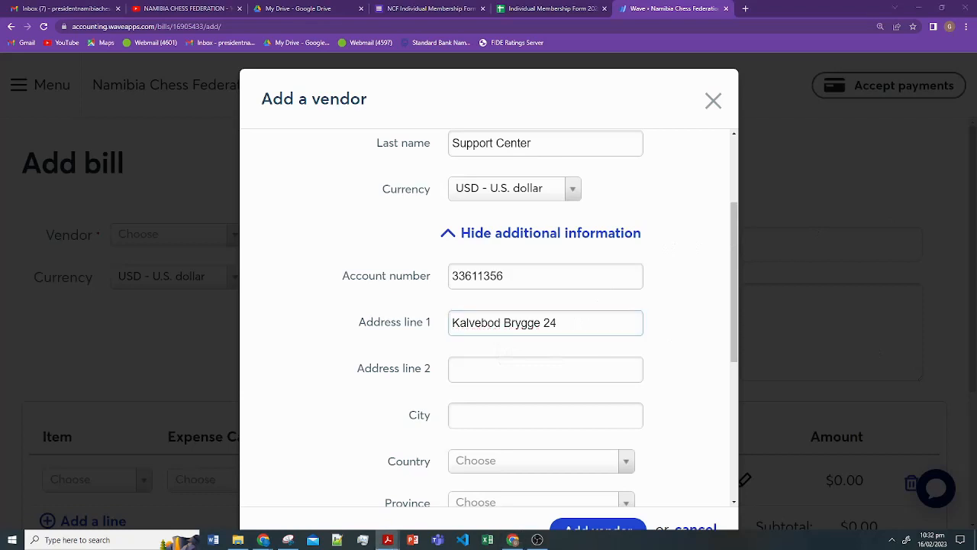
pyautogui.click(506, 367)
pyautogui.write('DK-1560 Copenhagen V')
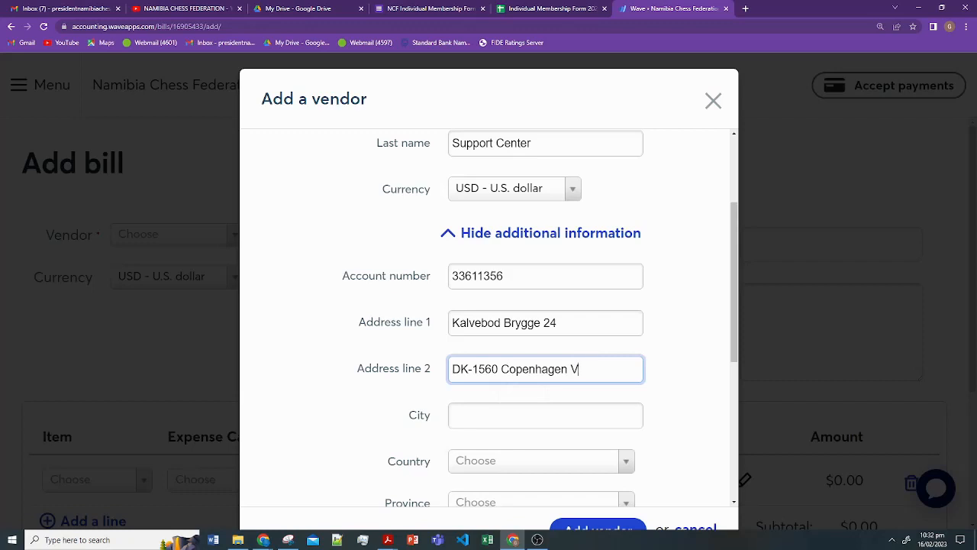
pyautogui.moveTo(578, 370); pyautogui.dragTo(510, 369)
pyautogui.doubleClick(513, 370)
pyautogui.hotkey('ctrl', 'c')
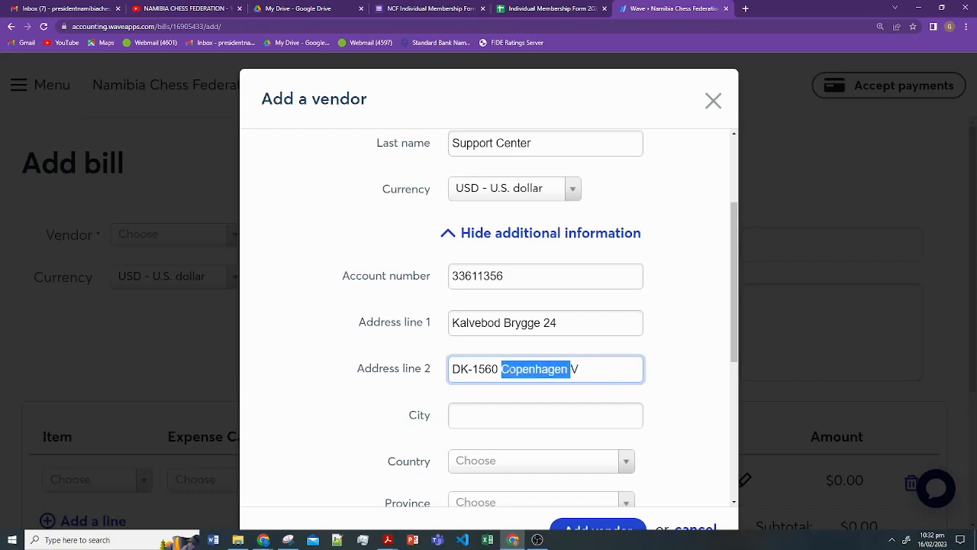
pyautogui.click(501, 415)
pyautogui.hotkey('ctrl', 'v')
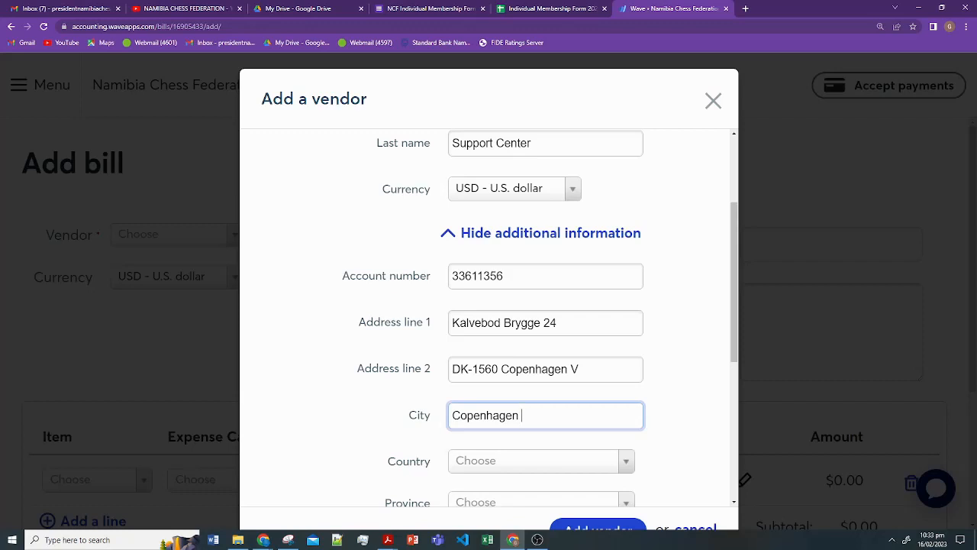
pyautogui.hotkey('alt', 'Tab')
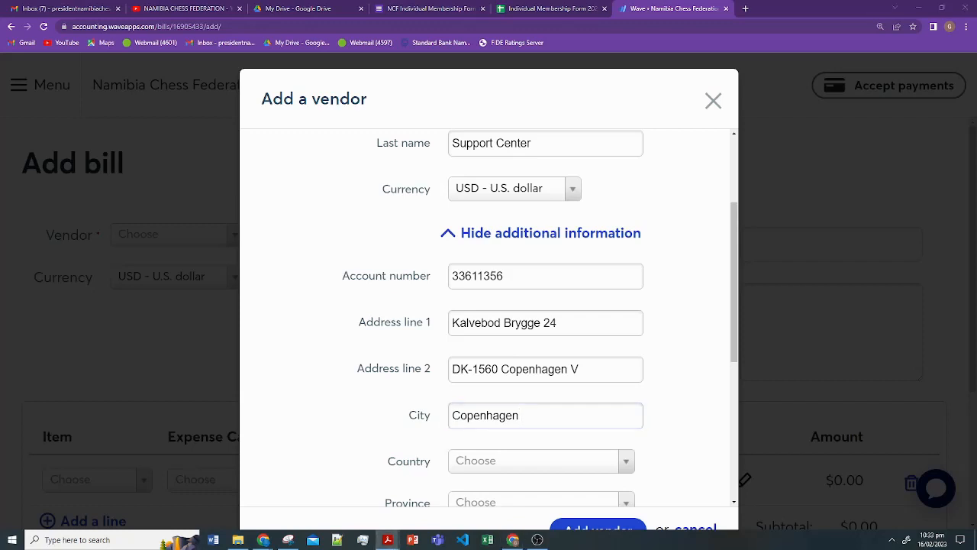
# - Try pasting a country into the Country list, then recheck the invoice's postcode and city line
pyautogui.click(504, 465)
pyautogui.write('Sweden')
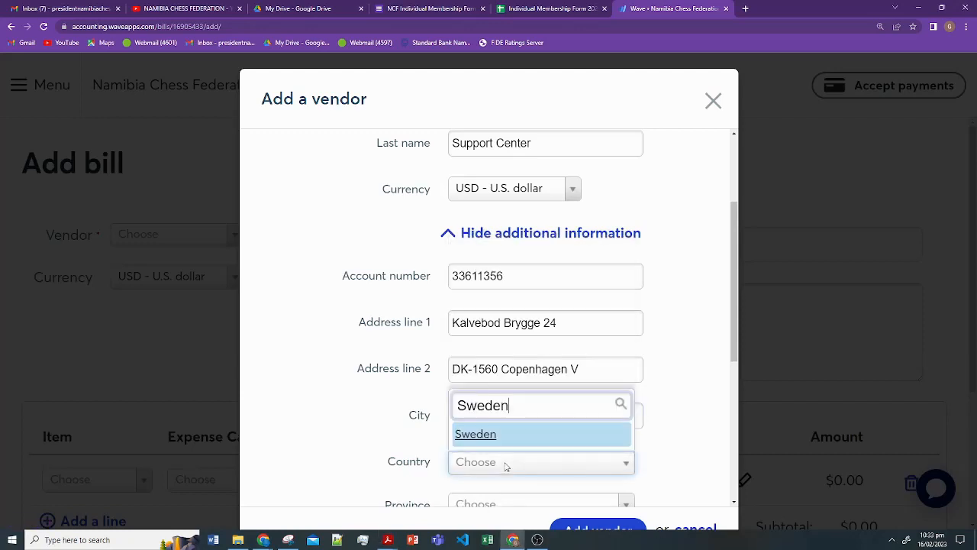
pyautogui.click(692, 431)
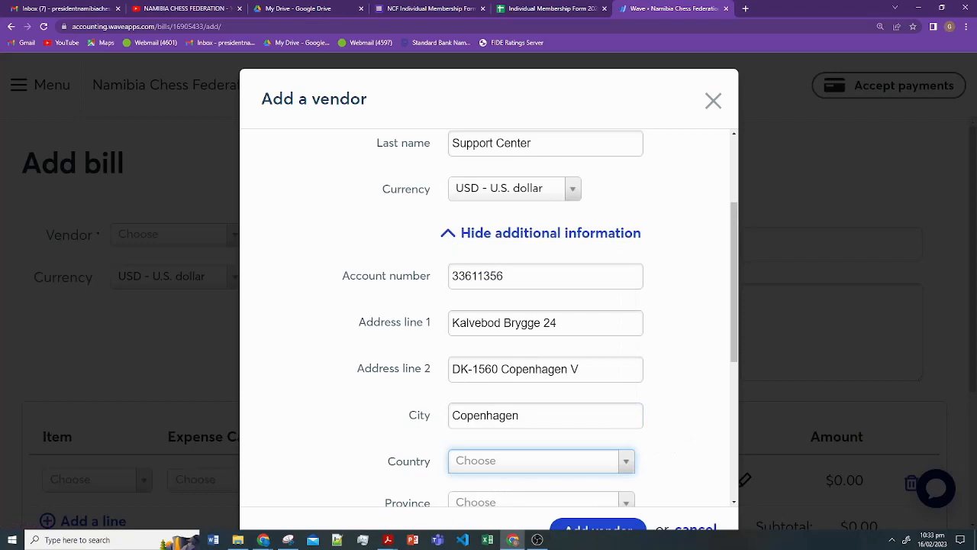
pyautogui.hotkey('alt', 'Tab')
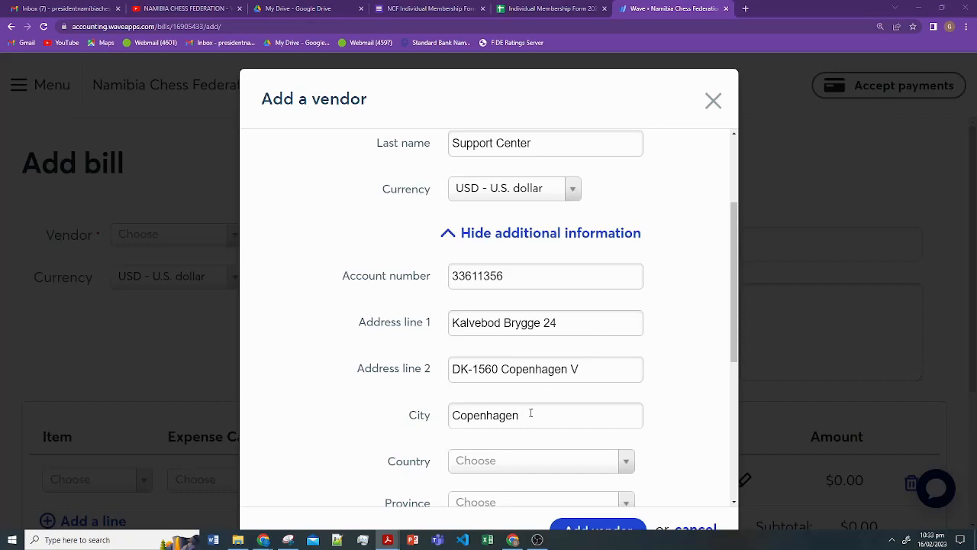
pyautogui.moveTo(578, 371); pyautogui.dragTo(562, 371)
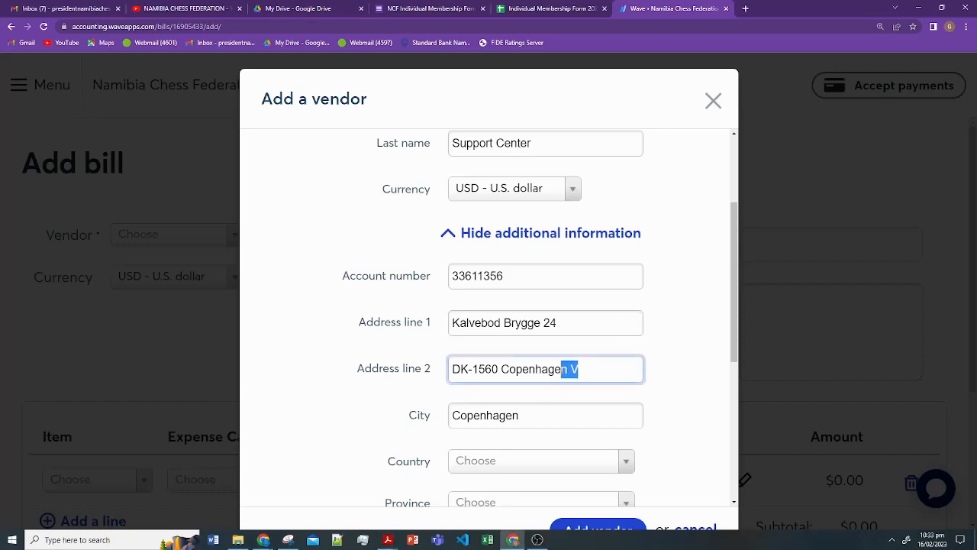
pyautogui.scroll(-1, 602, 367)
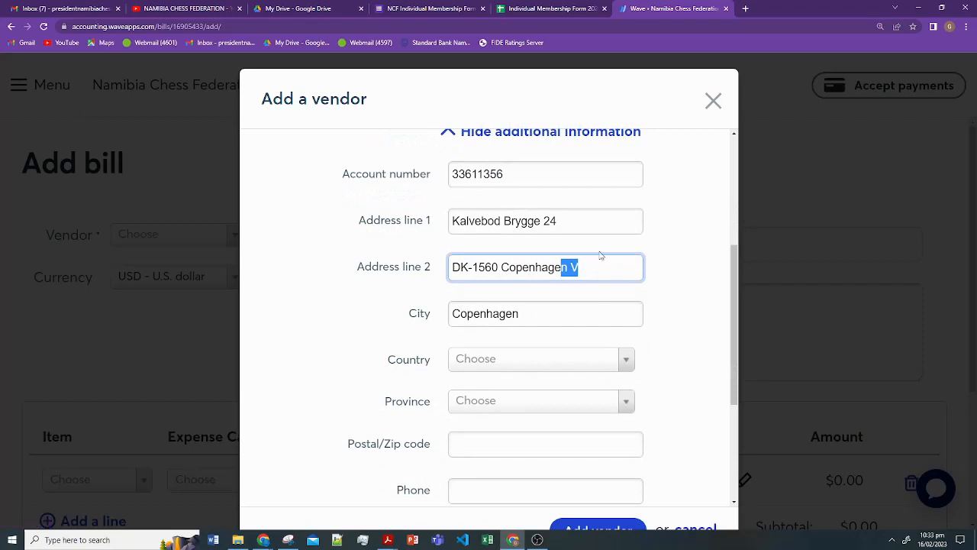
pyautogui.moveTo(580, 267); pyautogui.dragTo(452, 267)
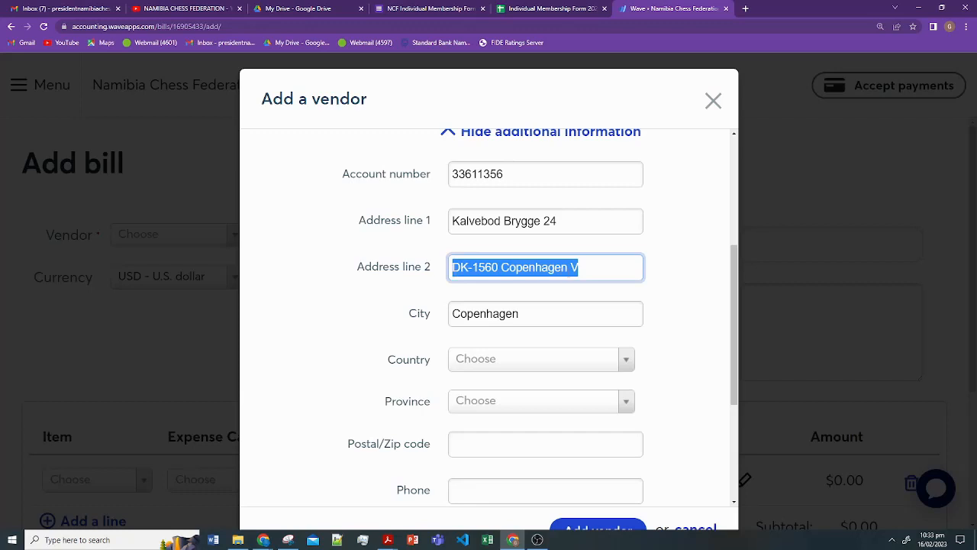
pyautogui.scroll(-1, 589, 362)
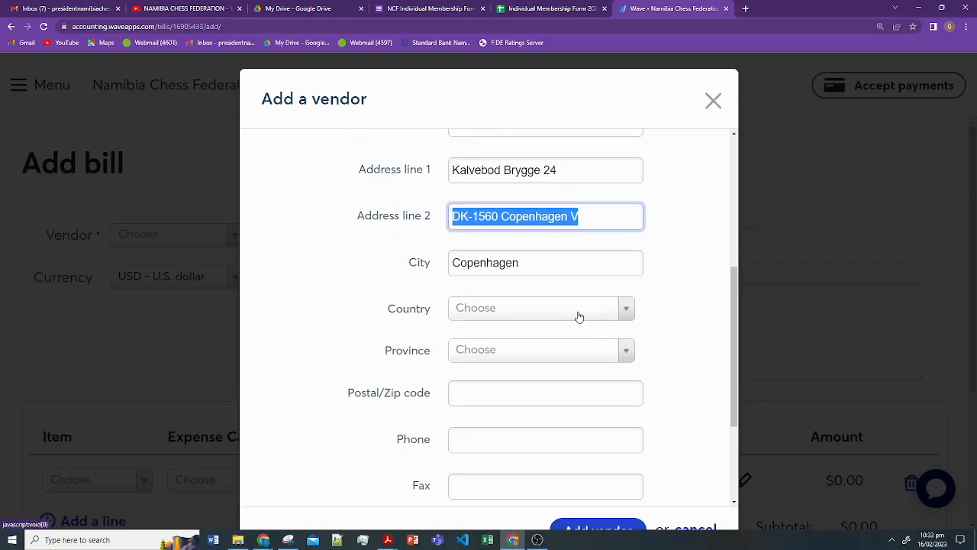
# - Search the Country list for 'Swe' and choose Sweden
pyautogui.click(579, 316)
pyautogui.write('S')
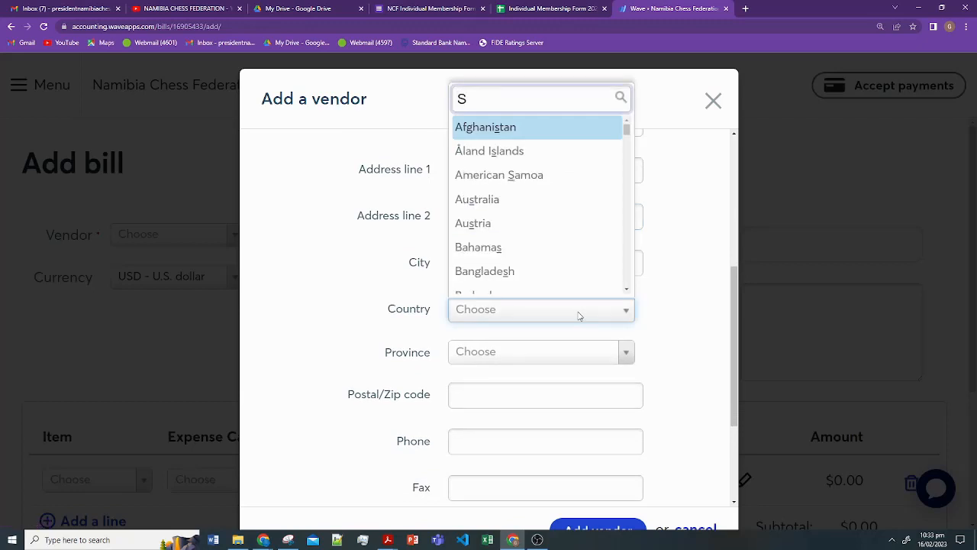
pyautogui.write('we')
pyautogui.click(490, 286)
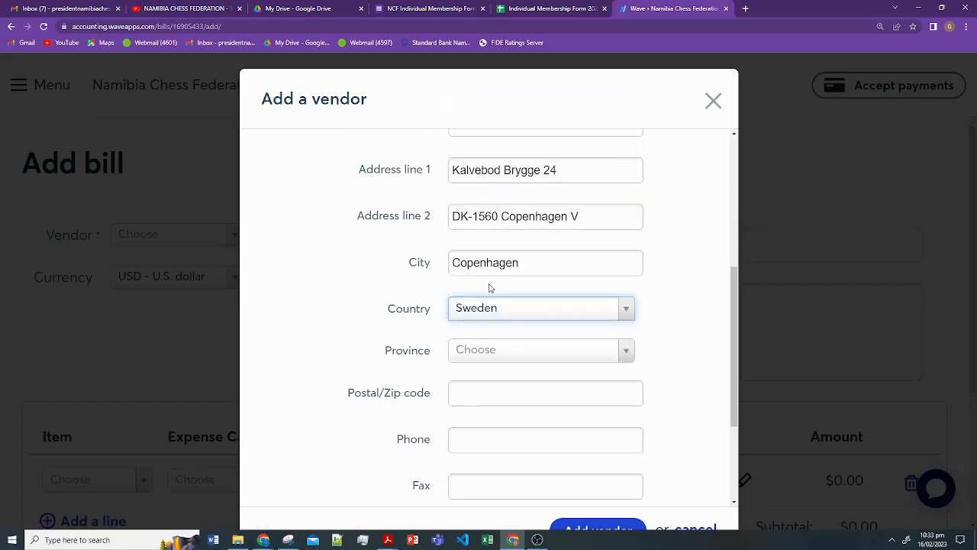
# - Browse the Province list several times and leave the province unset
pyautogui.click(540, 349)
pyautogui.scroll(-3, 552, 305)
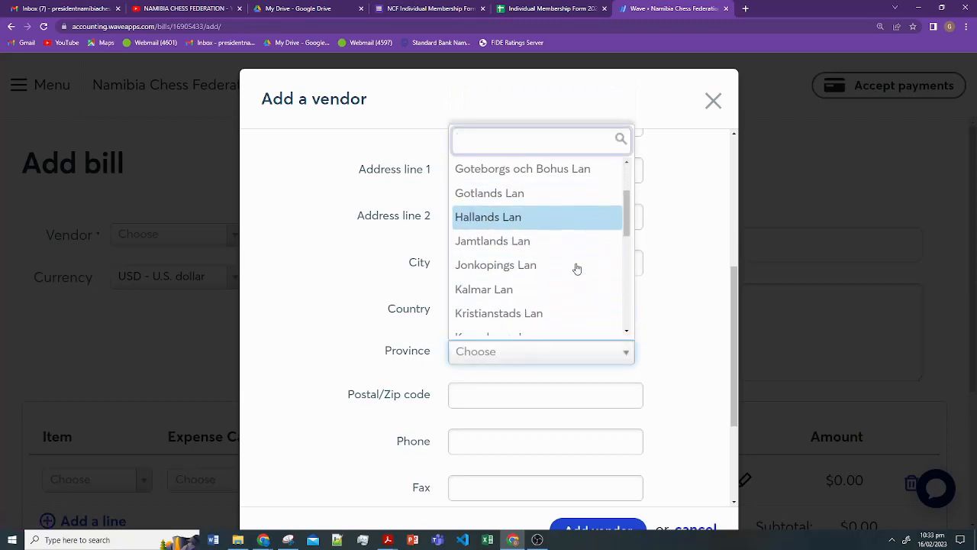
pyautogui.scroll(3, 577, 268)
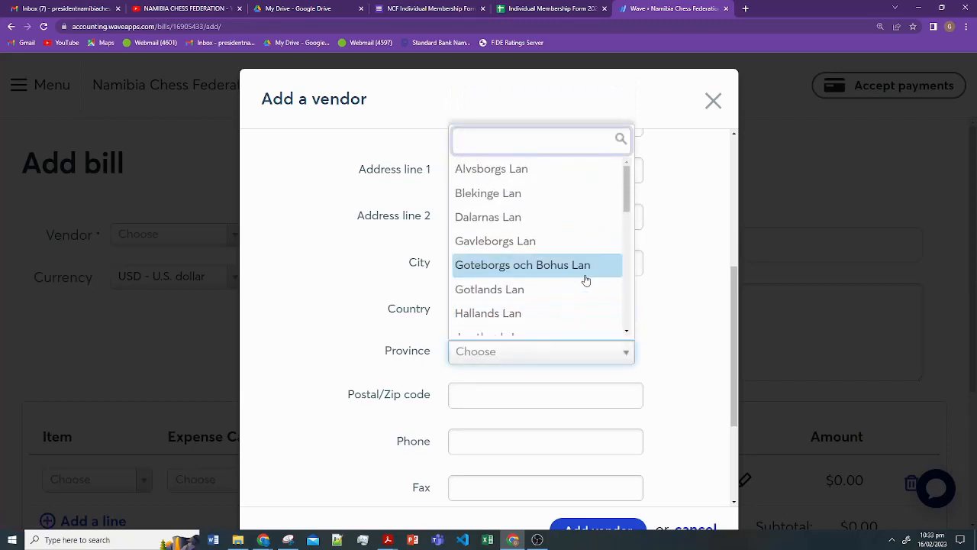
pyautogui.click(681, 238)
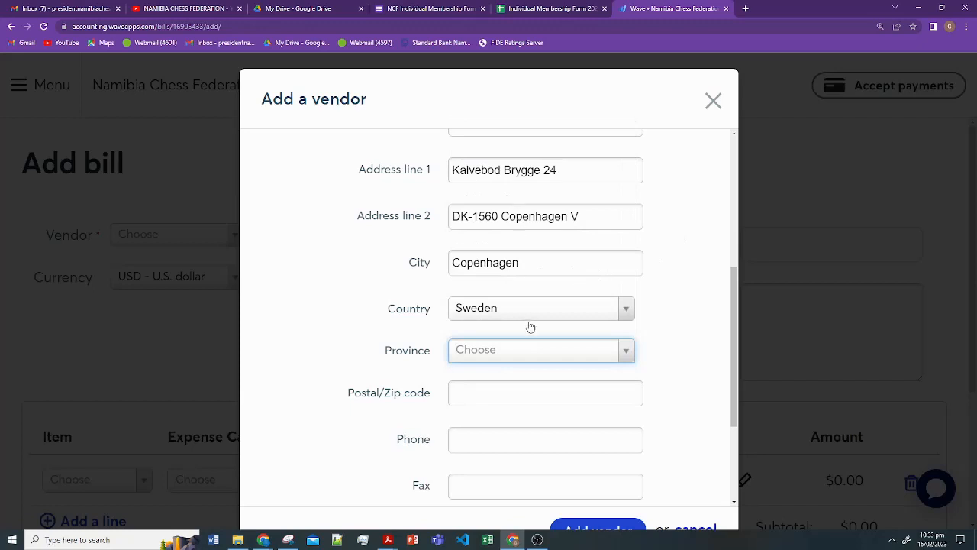
pyautogui.click(541, 349)
pyautogui.scroll(-3, 565, 281)
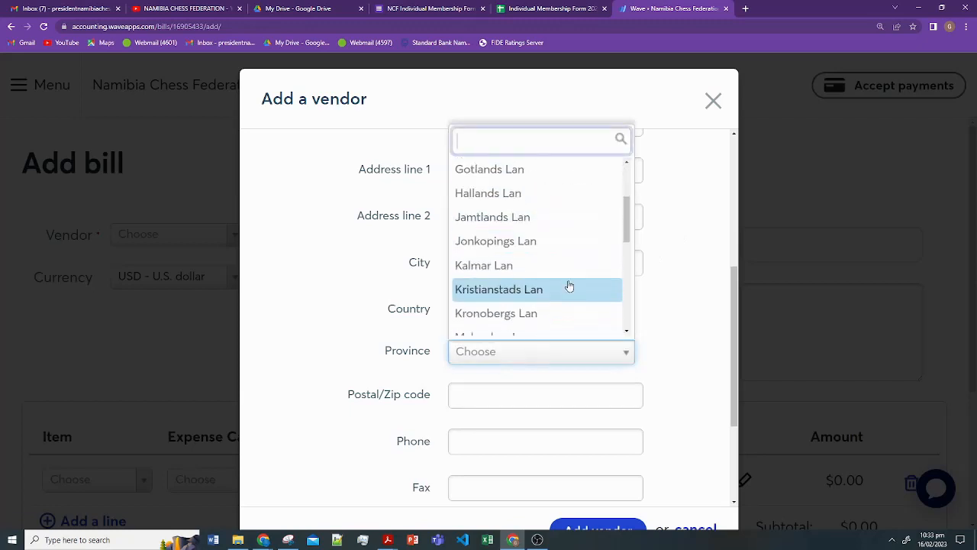
pyautogui.scroll(-2, 568, 285)
pyautogui.scroll(-4, 569, 286)
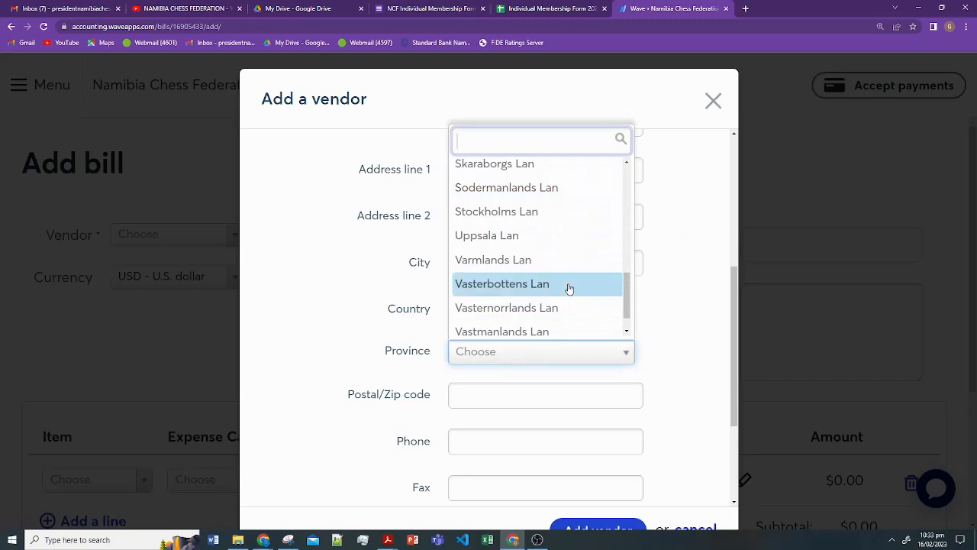
pyautogui.scroll(2, 568, 286)
pyautogui.click(647, 241)
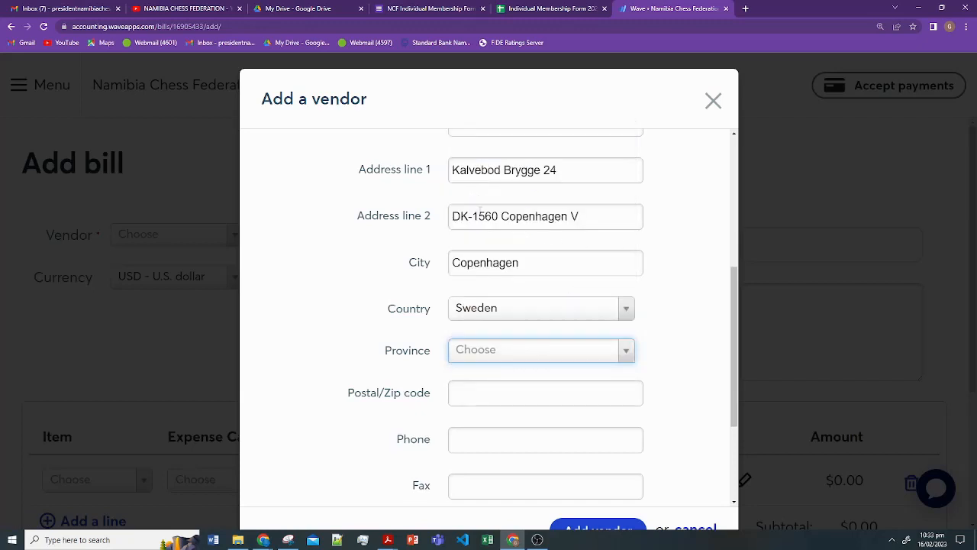
pyautogui.click(559, 350)
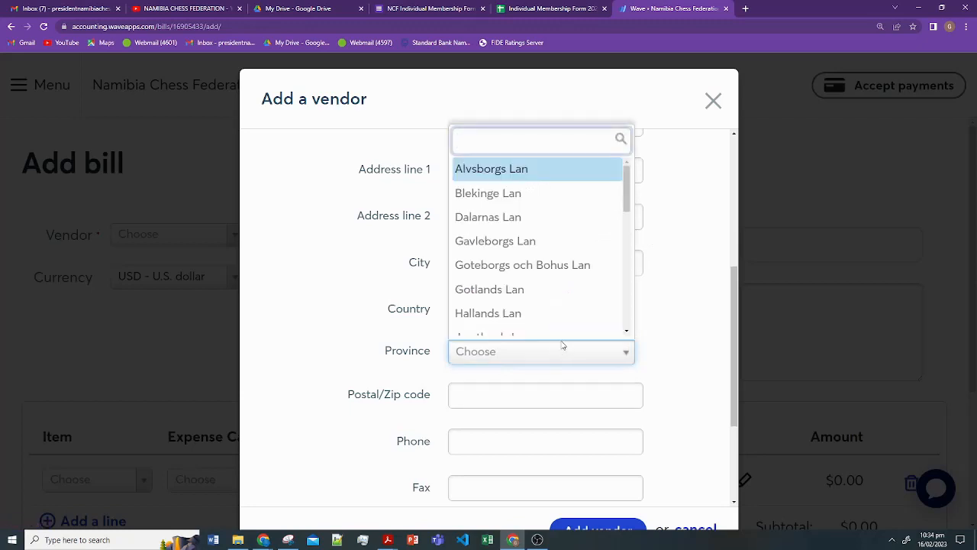
pyautogui.scroll(-5, 585, 290)
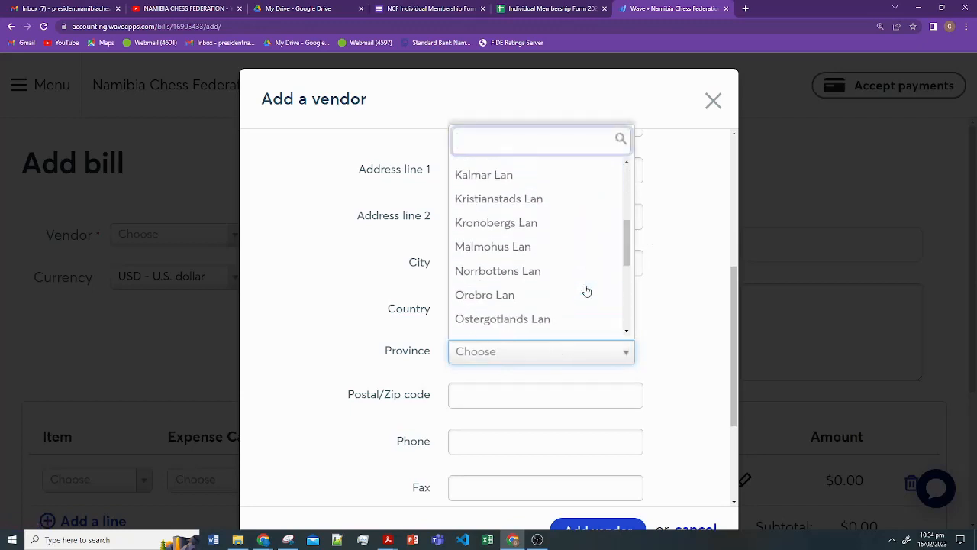
pyautogui.scroll(-2, 585, 290)
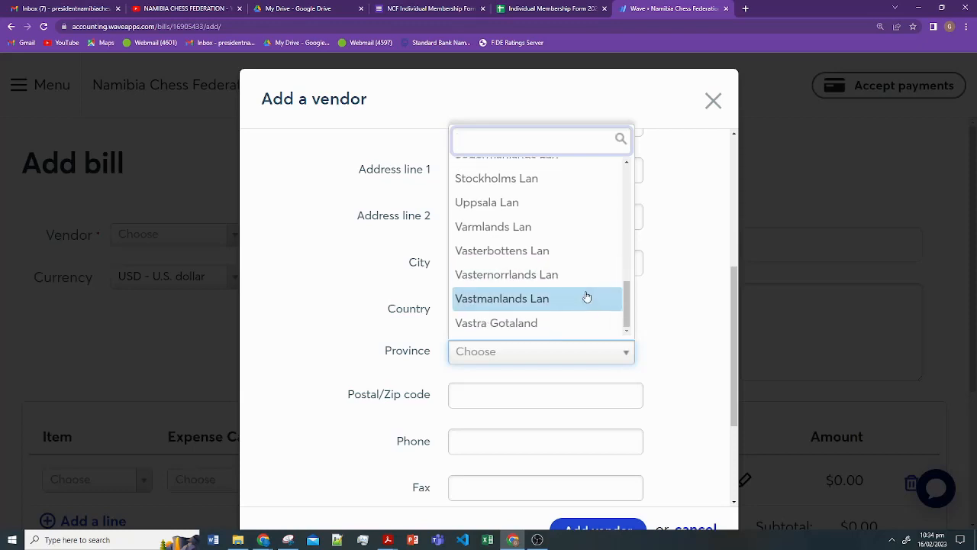
pyautogui.click(649, 316)
pyautogui.scroll(-2, 532, 375)
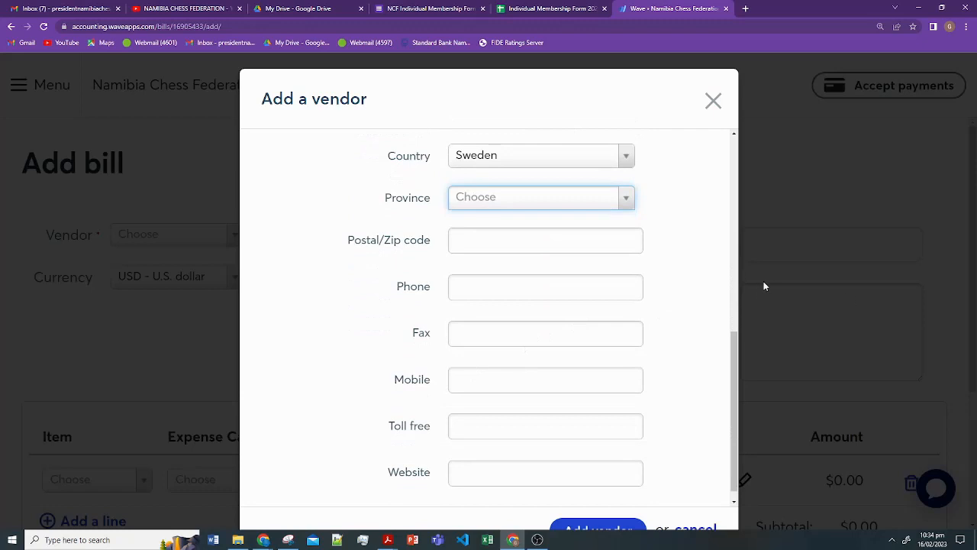
pyautogui.scroll(-1, 647, 322)
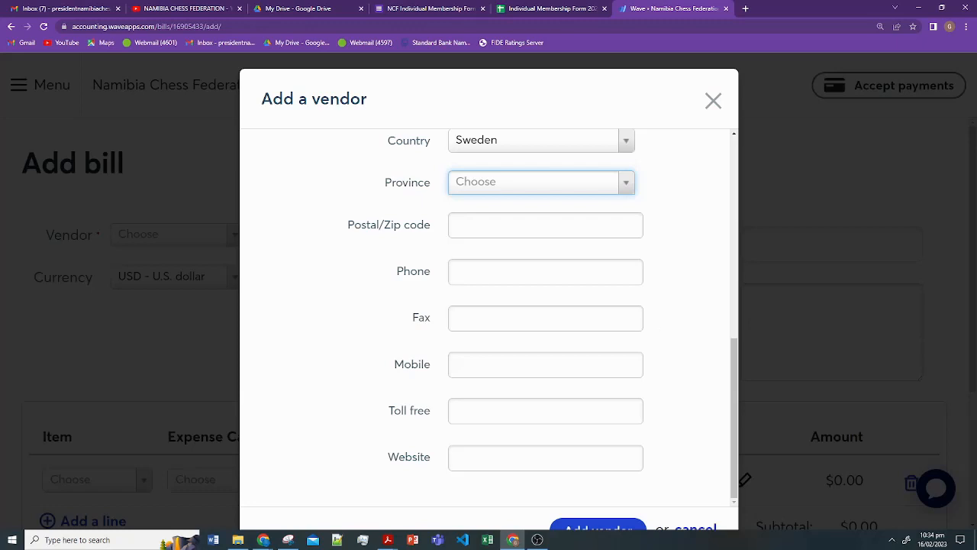
pyautogui.hotkey('alt', 'Tab')
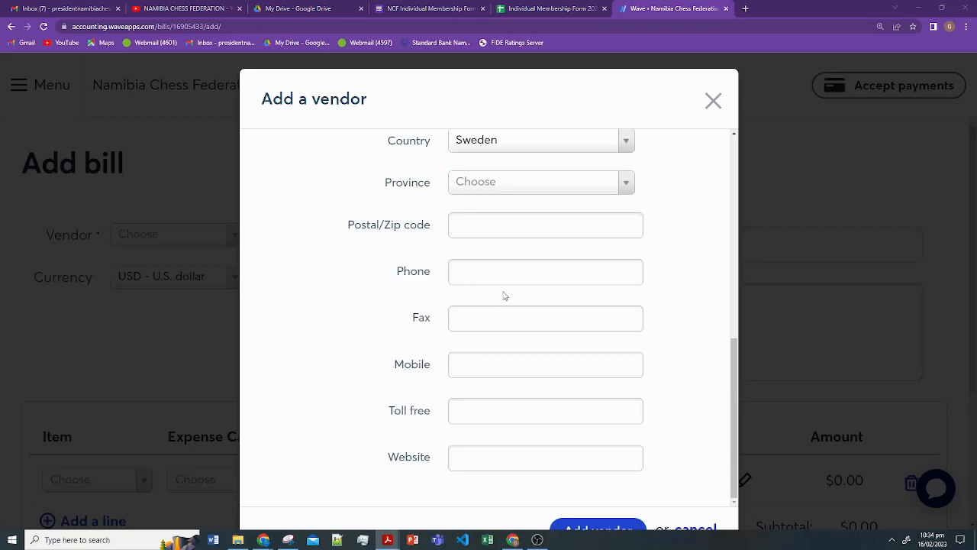
pyautogui.click(503, 456)
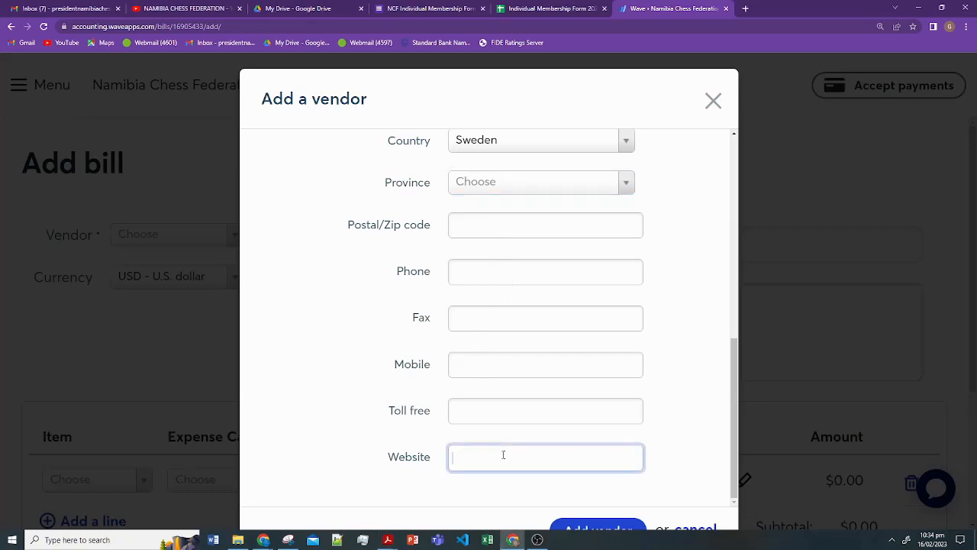
pyautogui.write('www.one.com')
pyautogui.scroll(2, 718, 314)
pyautogui.scroll(1, 717, 297)
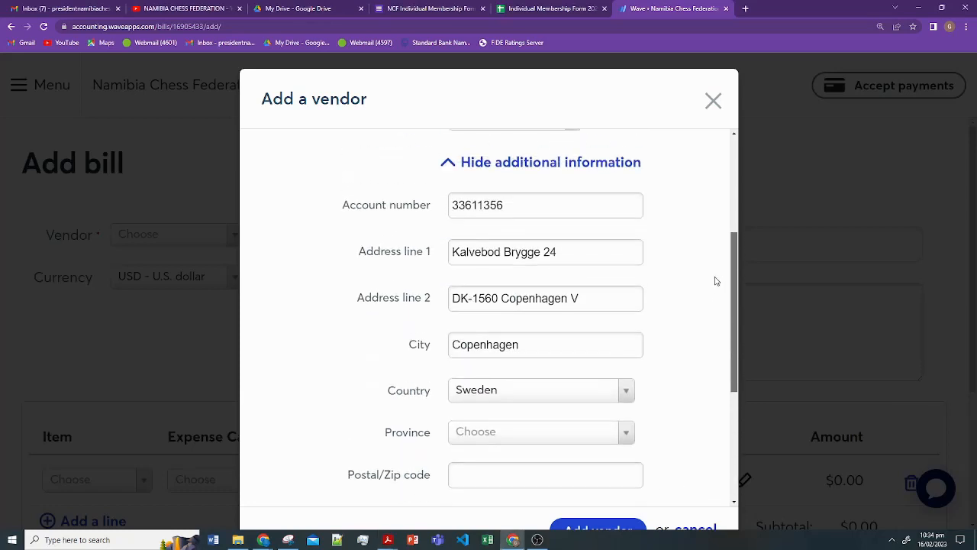
pyautogui.scroll(-3, 709, 329)
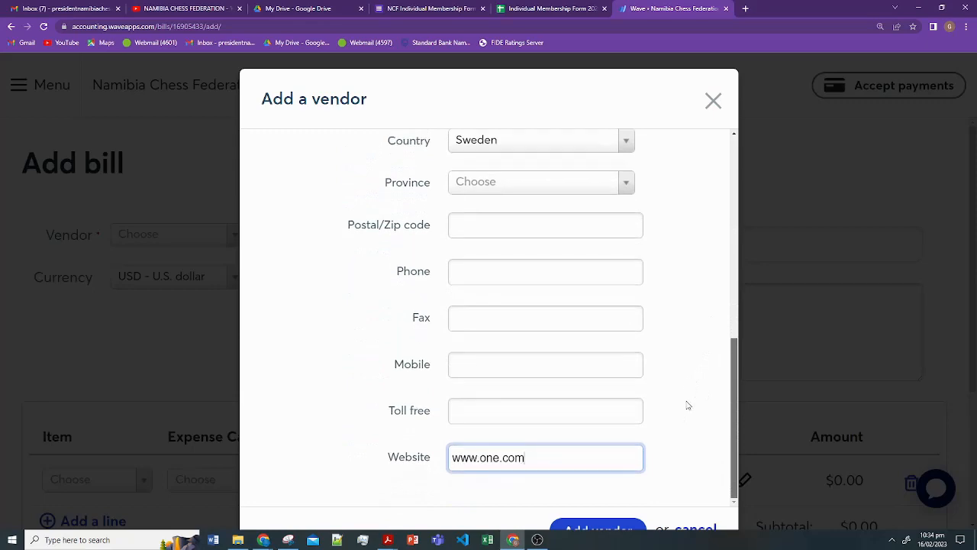
pyautogui.click(594, 529)
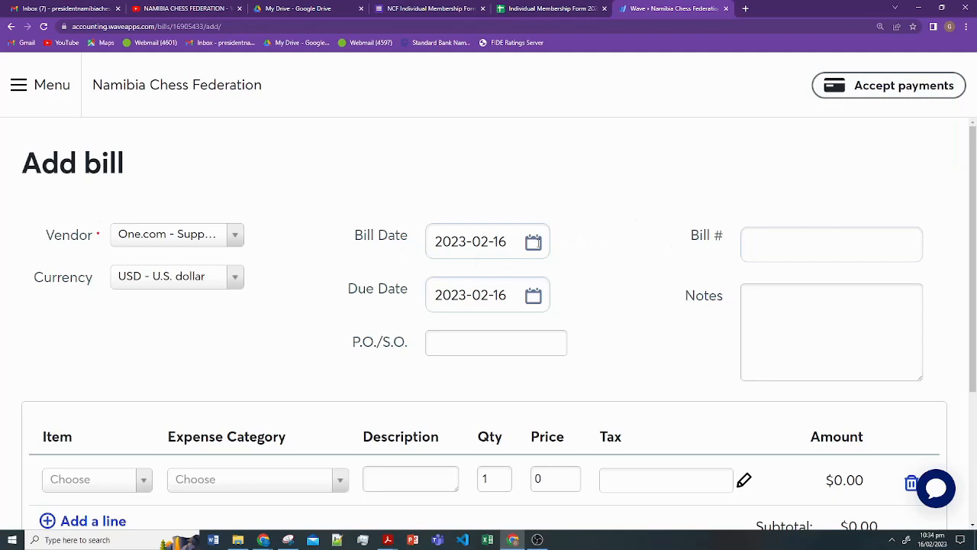
# - Set the bill date to 2023-02-08 and the due date to 2023-03-10
pyautogui.click(534, 243)
pyautogui.click(524, 382)
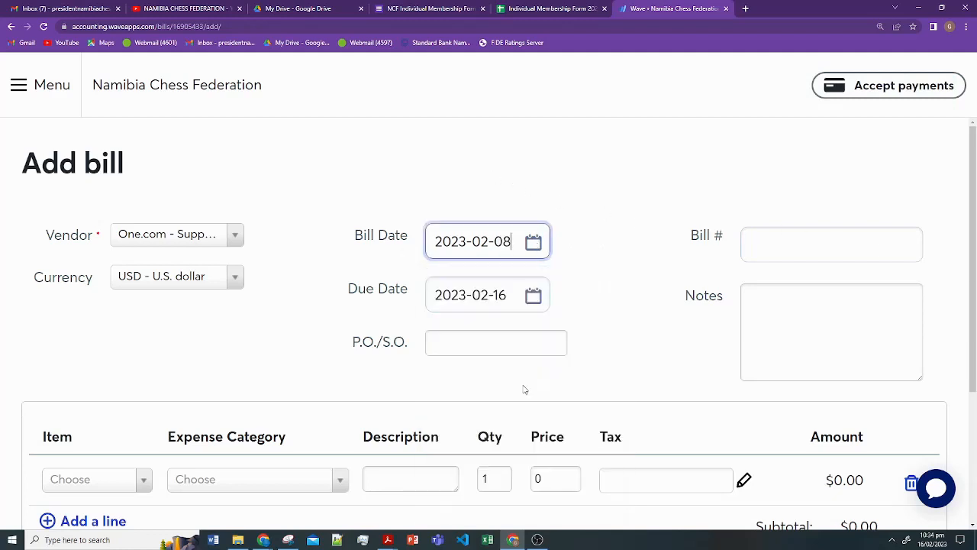
pyautogui.click(511, 298)
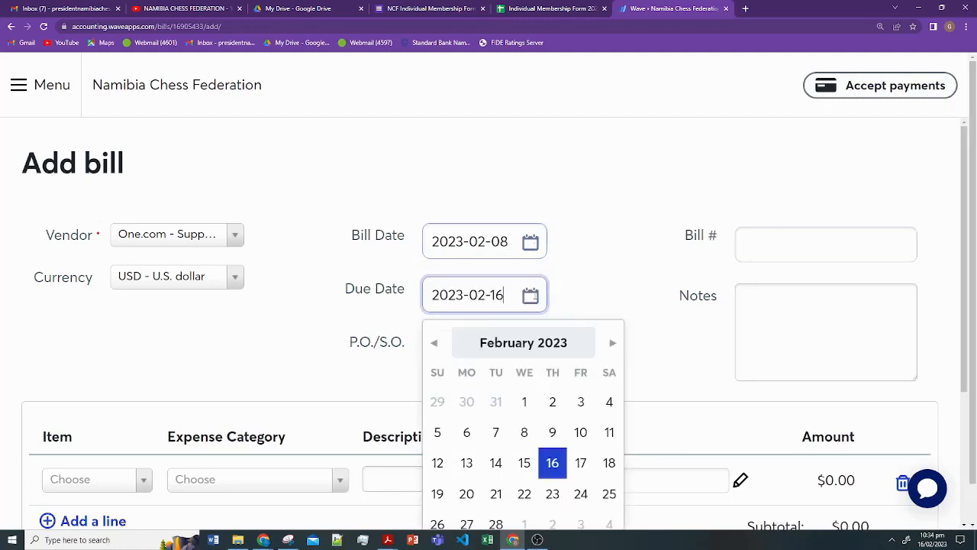
pyautogui.click(614, 345)
pyautogui.click(580, 434)
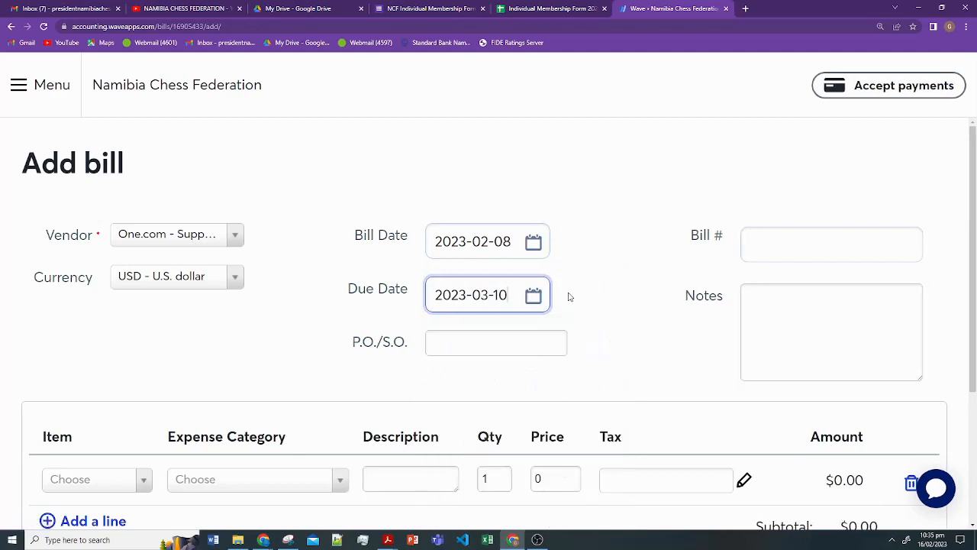
pyautogui.scroll(-1, 569, 296)
# - Enter bill number 1 and the note 'Hosting Namibia Chess Federation Domain'
pyautogui.click(807, 194)
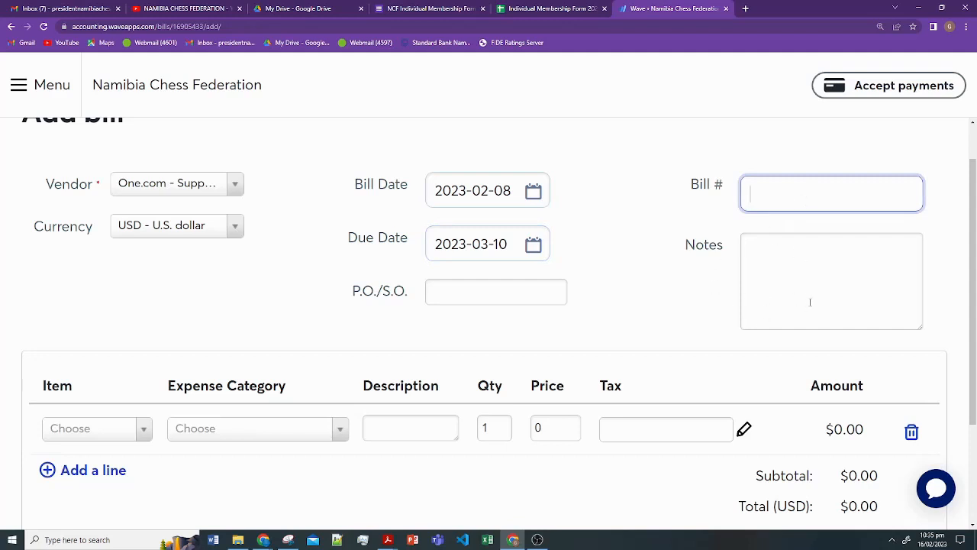
pyautogui.write('1')
pyautogui.click(806, 271)
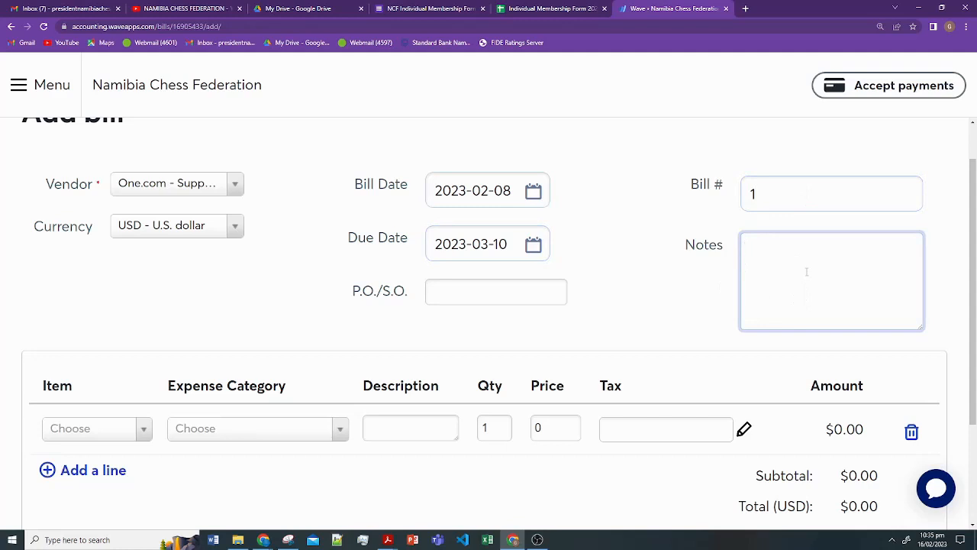
pyautogui.write('Hosting ')
pyautogui.write('ra')
pyautogui.press('BackSpace')
pyautogui.press('BackSpace')
pyautogui.write('Namibia')
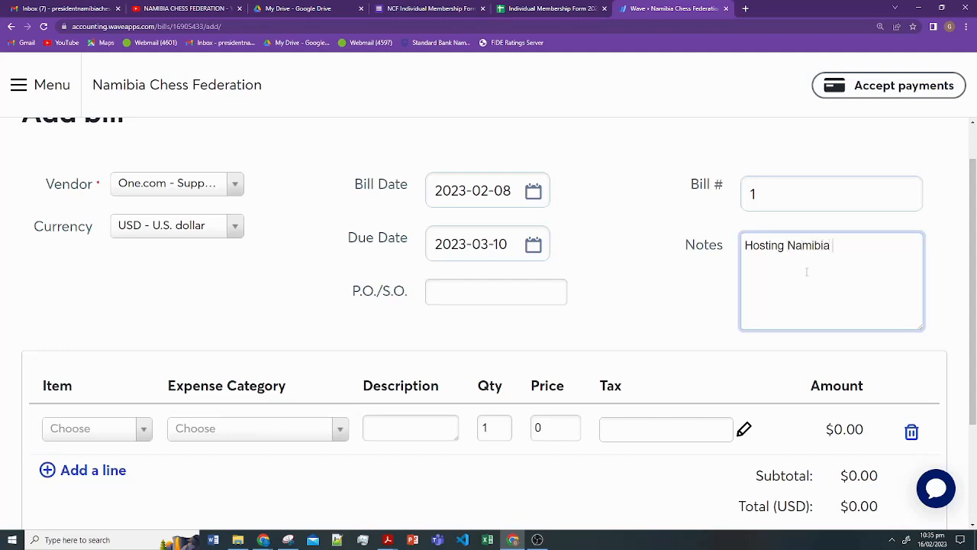
pyautogui.write(' Chess Federation Doma')
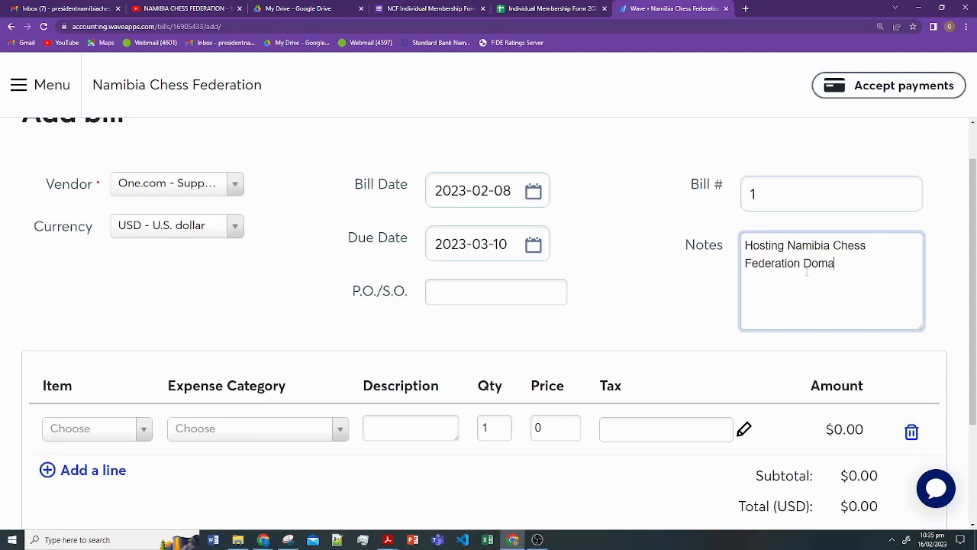
pyautogui.write('in')
pyautogui.scroll(-2, 344, 221)
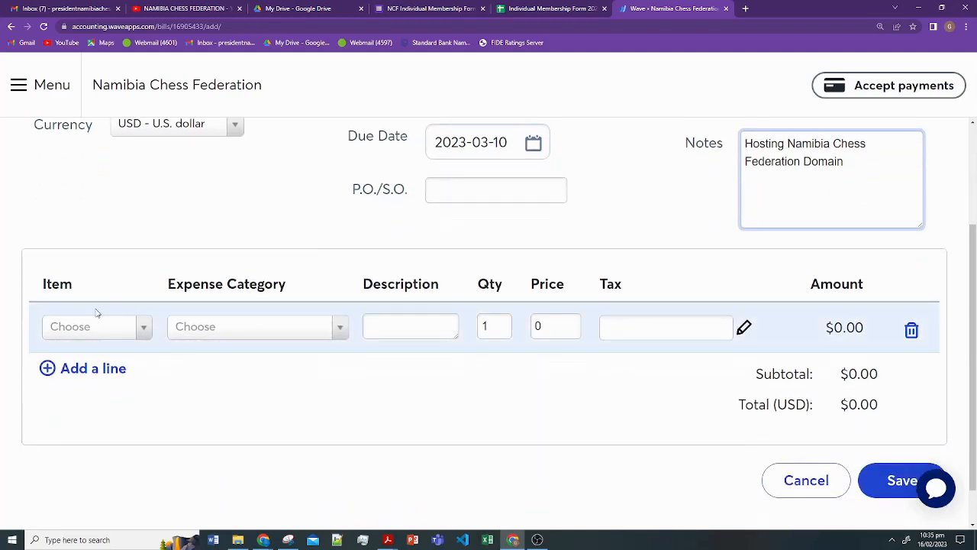
# - Start a new product for the first bill line named 'Hosting plan: Enthusiast'
pyautogui.click(143, 330)
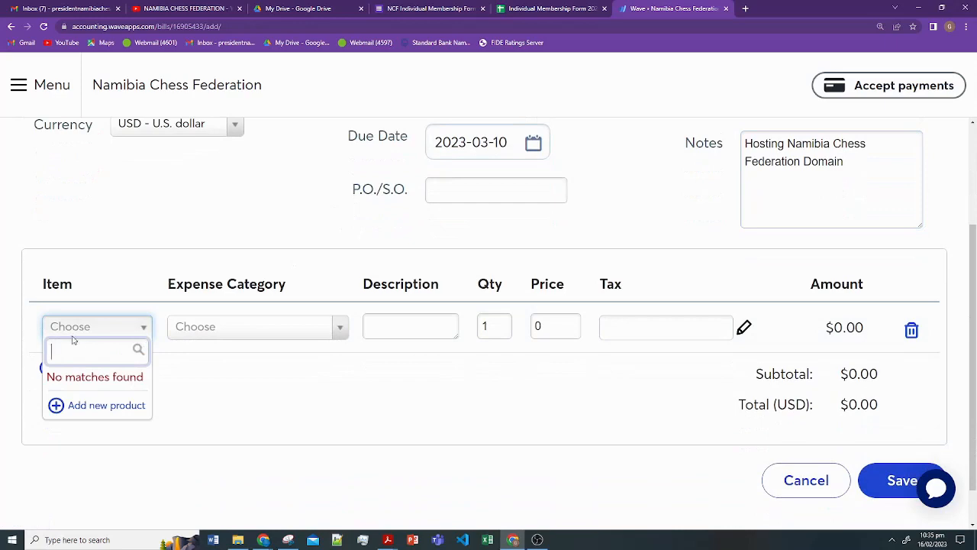
pyautogui.click(118, 405)
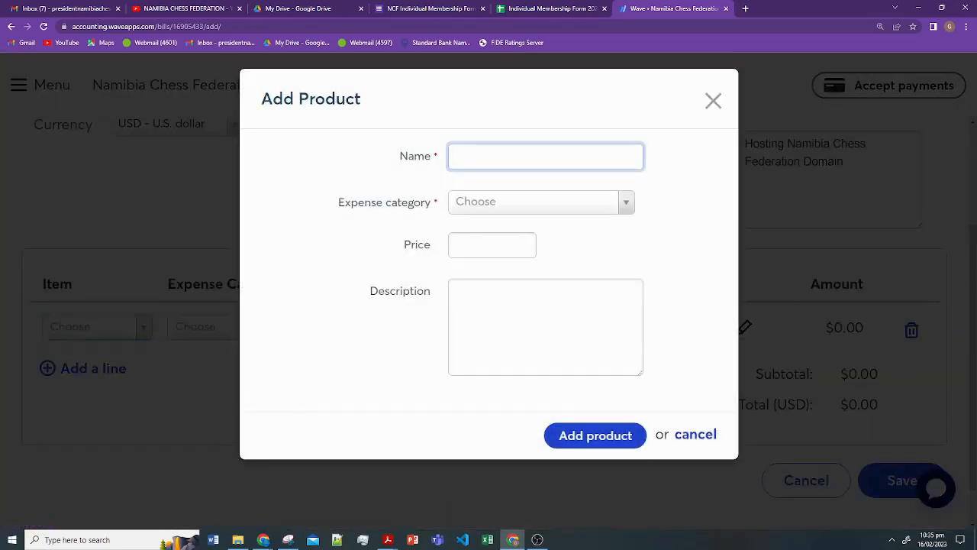
pyautogui.hotkey('alt', 'Tab')
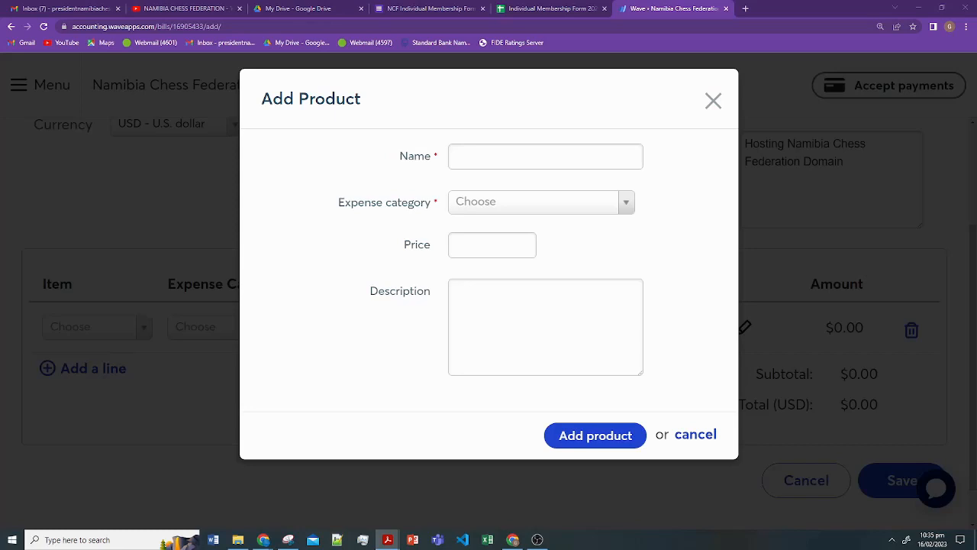
pyautogui.click(537, 158)
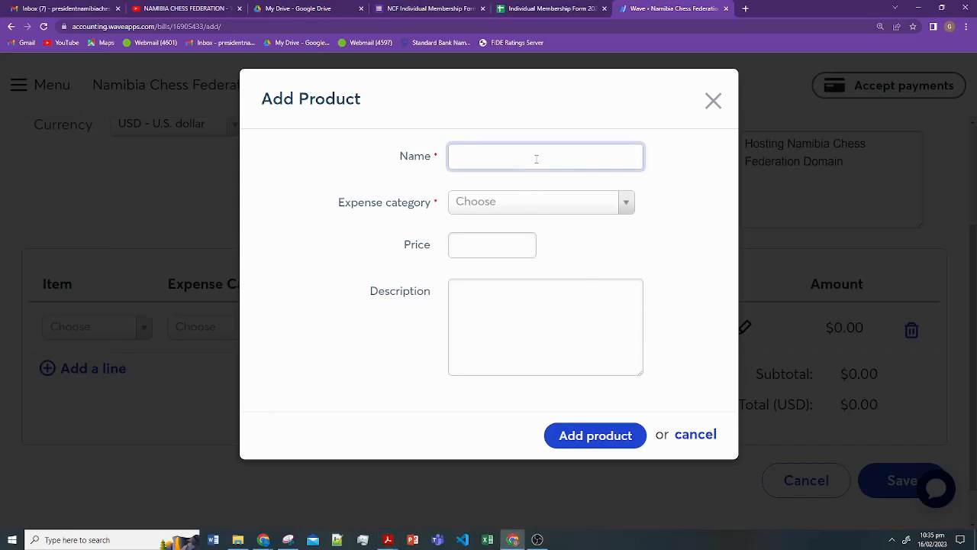
pyautogui.write('Hosting plan: Enthusiast')
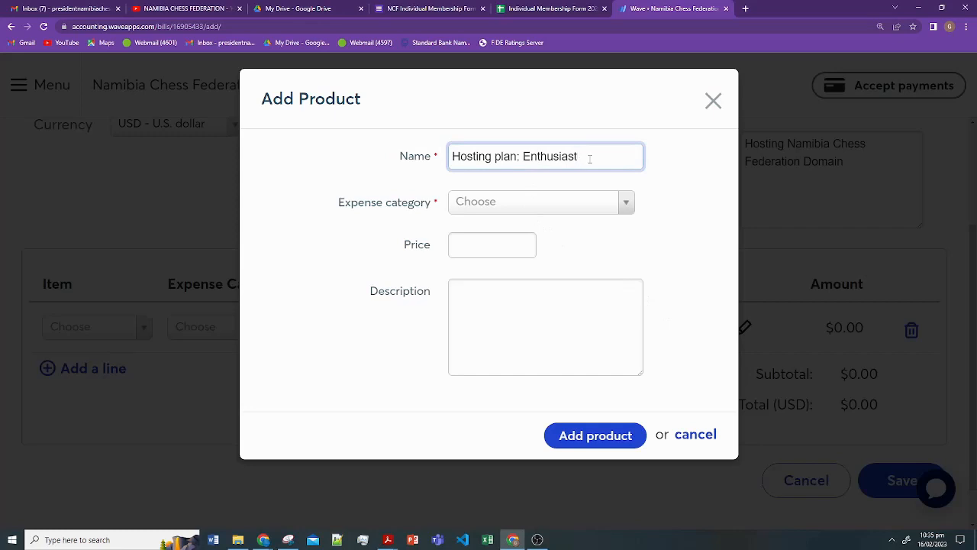
# - Set the new product's expense category to Utilities
pyautogui.click(607, 204)
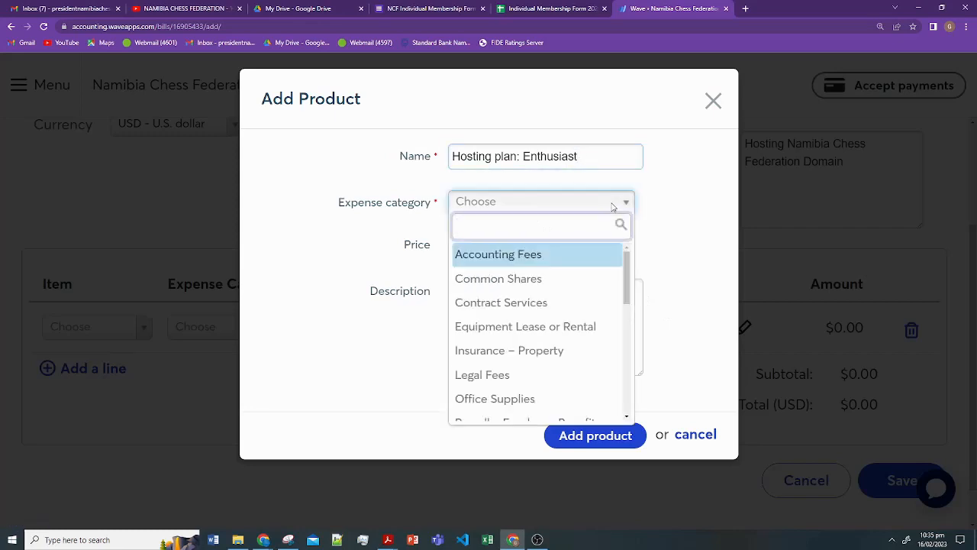
pyautogui.write('in')
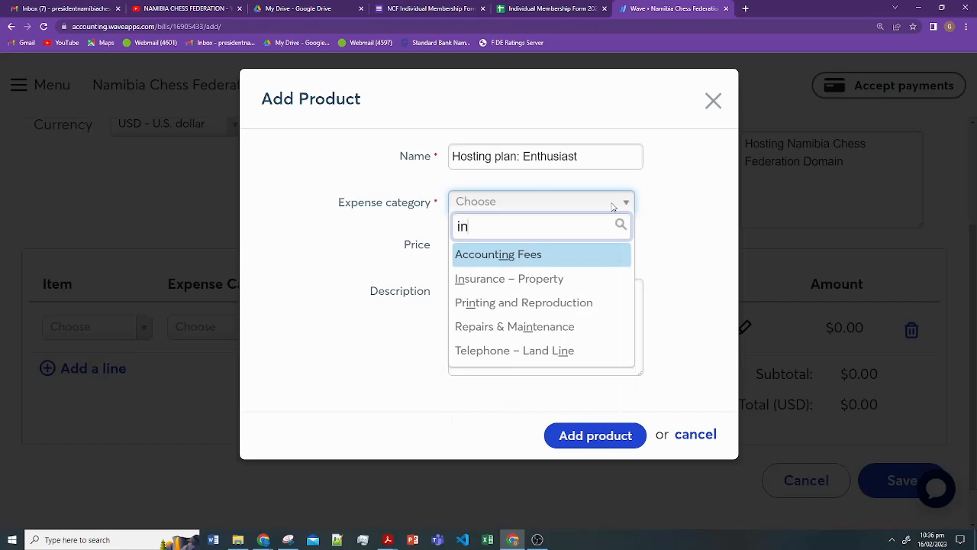
pyautogui.press('BackSpace')
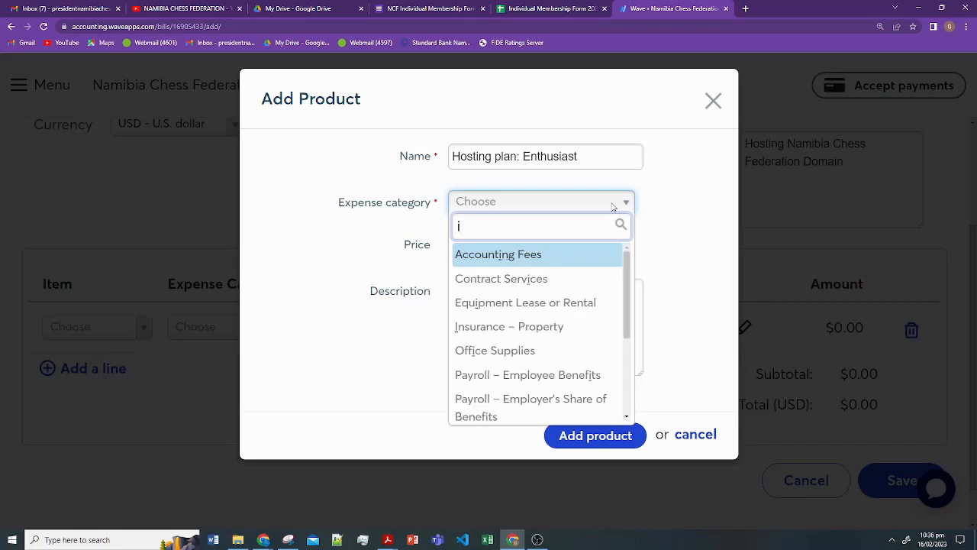
pyautogui.press('BackSpace')
pyautogui.write('tech')
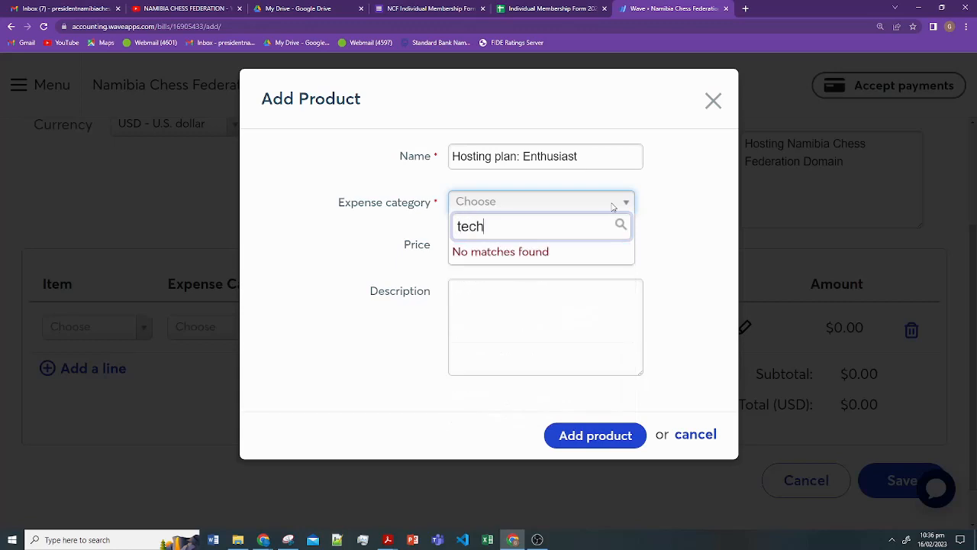
pyautogui.press('BackSpace')
pyautogui.press('BackSpace')
pyautogui.press('BackSpace')
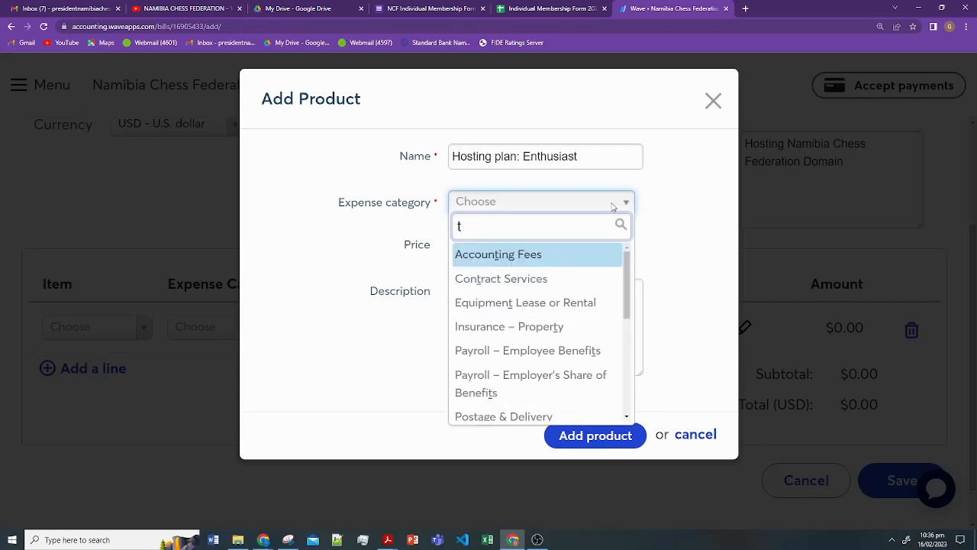
pyautogui.scroll(-1, 554, 272)
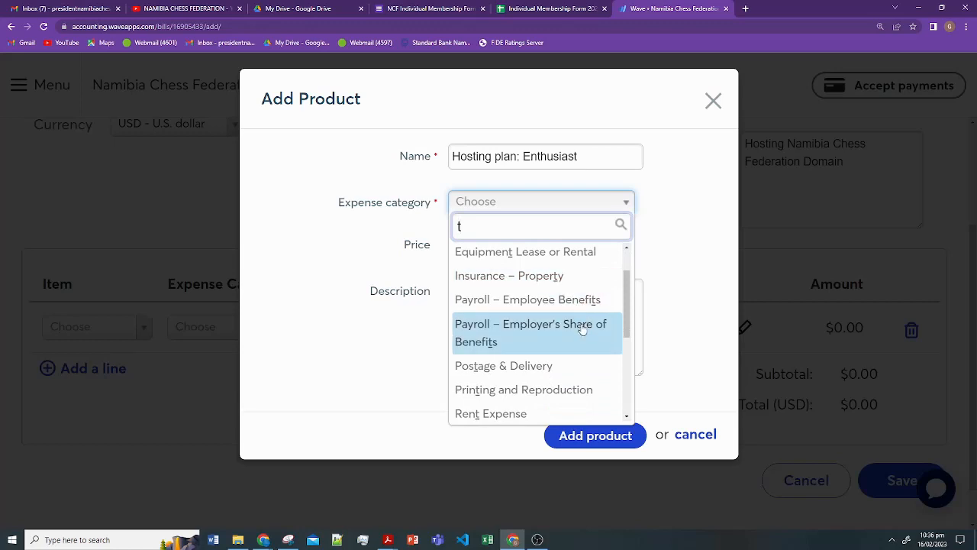
pyautogui.scroll(-3, 578, 344)
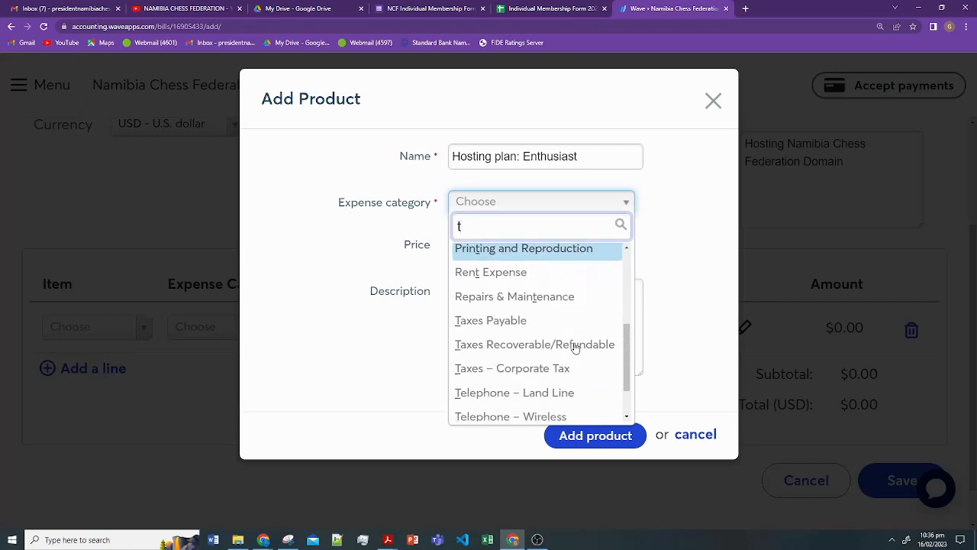
pyautogui.scroll(-1, 575, 348)
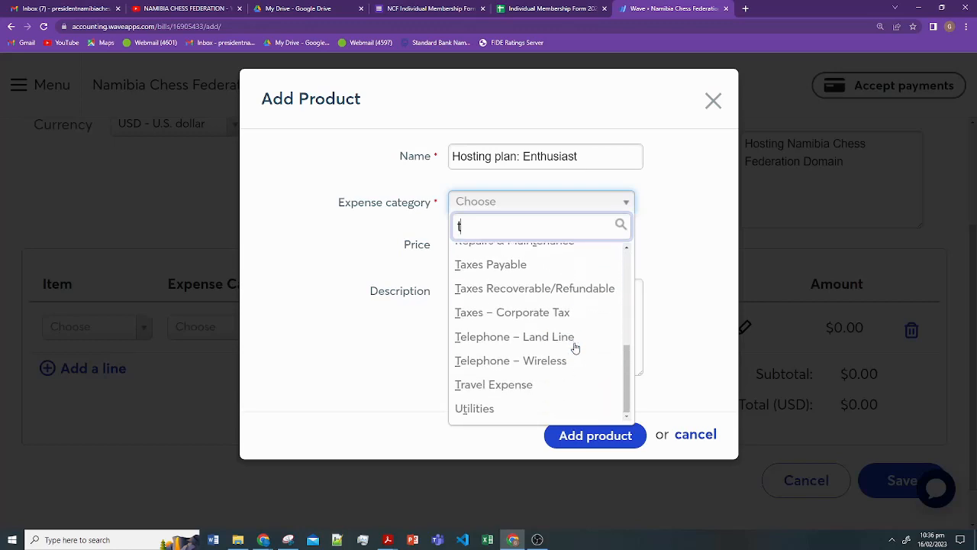
pyautogui.click(526, 413)
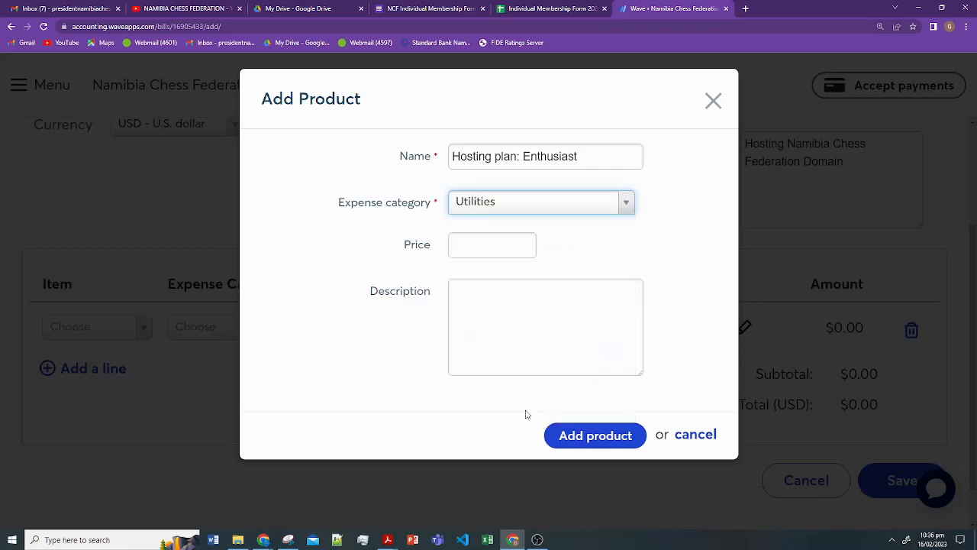
# - Price the product at 173.88, describe it '12 Domain', save it, and add a second line
pyautogui.click(508, 251)
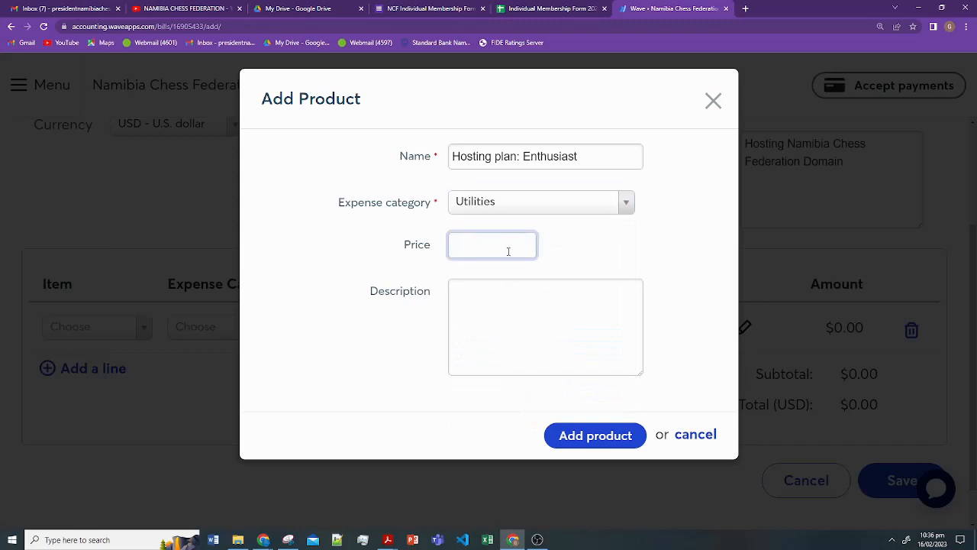
pyautogui.write('173.88')
pyautogui.click(513, 307)
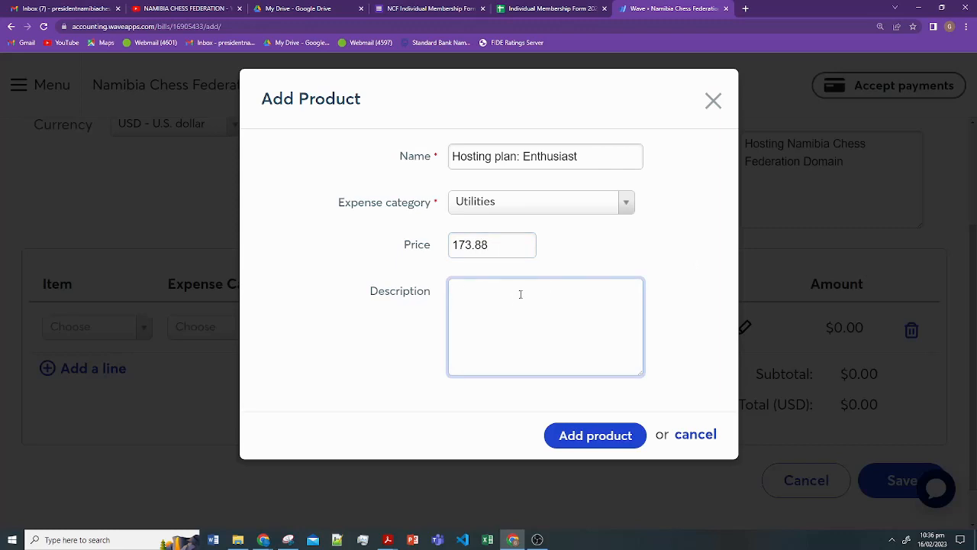
pyautogui.write('12 Domain')
pyautogui.click(601, 436)
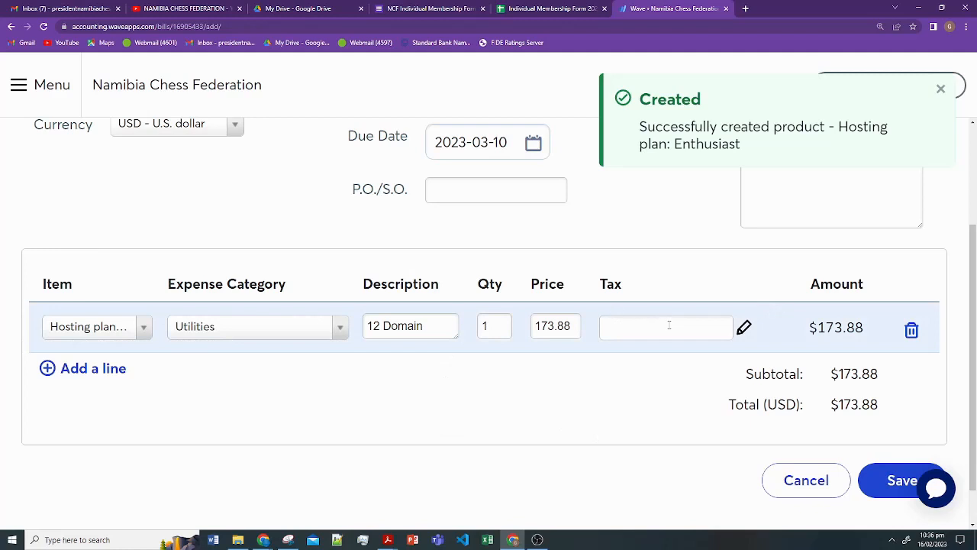
pyautogui.click(100, 370)
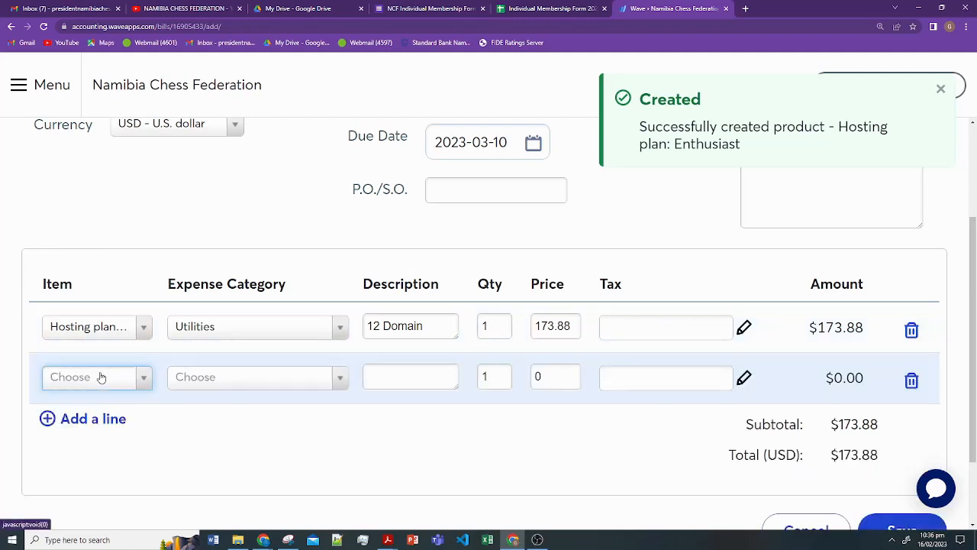
# - Start a new product 'Annual domain fee' in the Utilities category for the second line
pyautogui.click(140, 377)
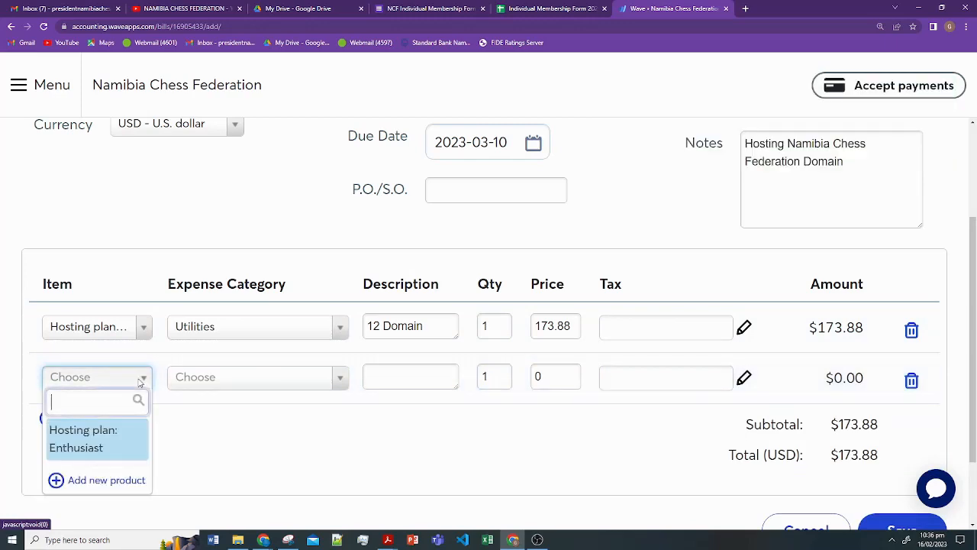
pyautogui.click(124, 482)
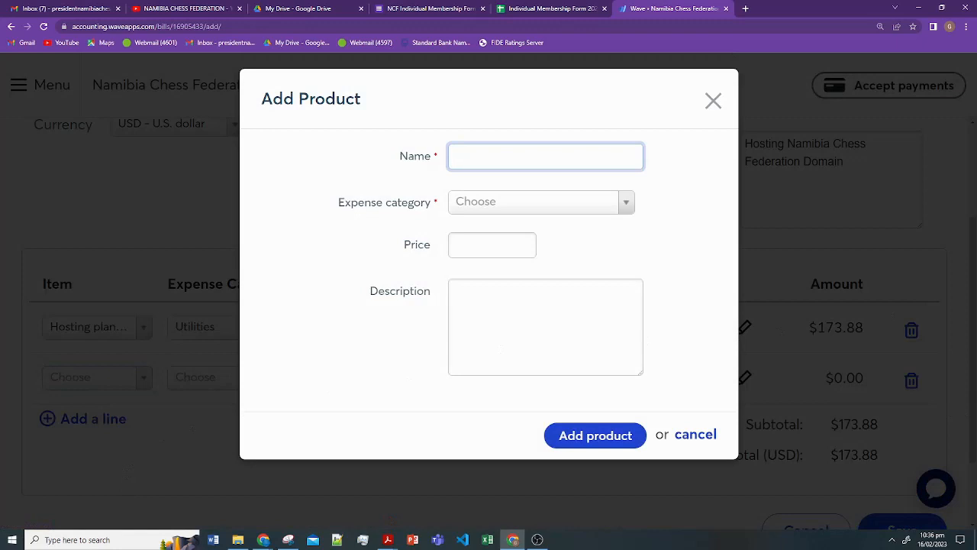
pyautogui.click(388, 540)
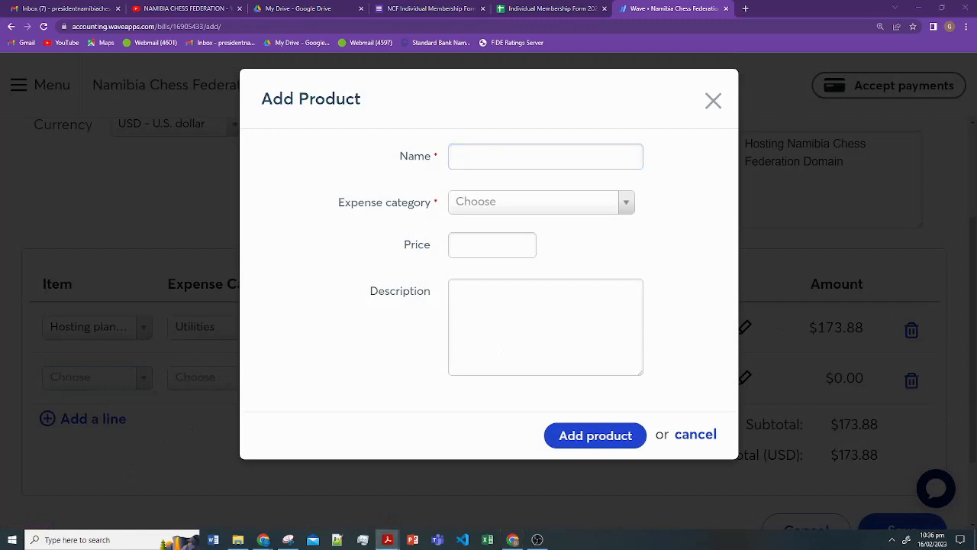
pyautogui.click(512, 149)
pyautogui.write('Annual domain fee')
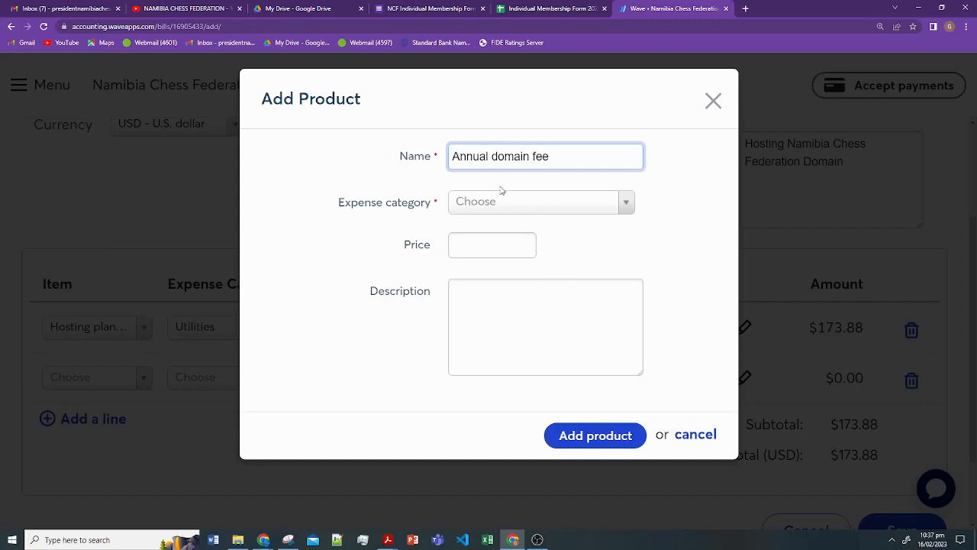
pyautogui.click(591, 204)
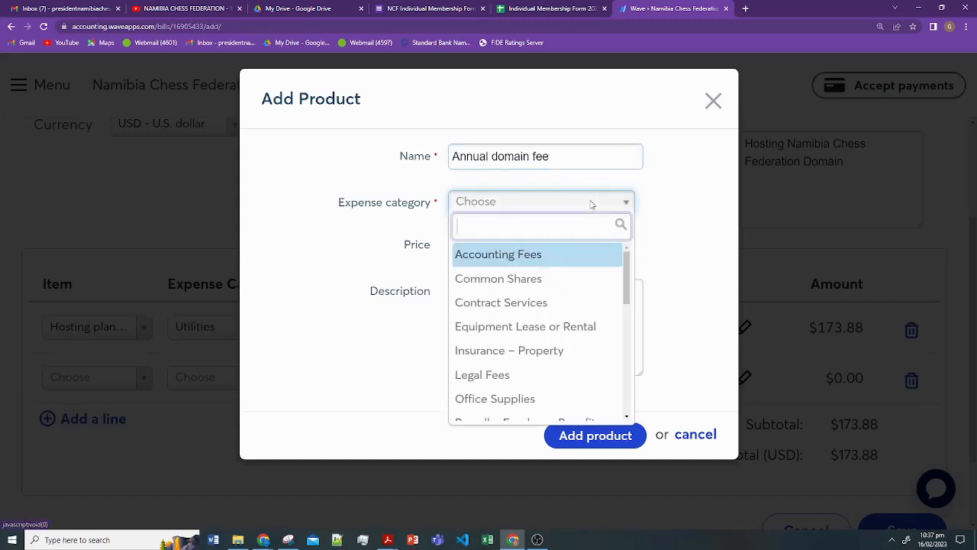
pyautogui.scroll(-5, 563, 349)
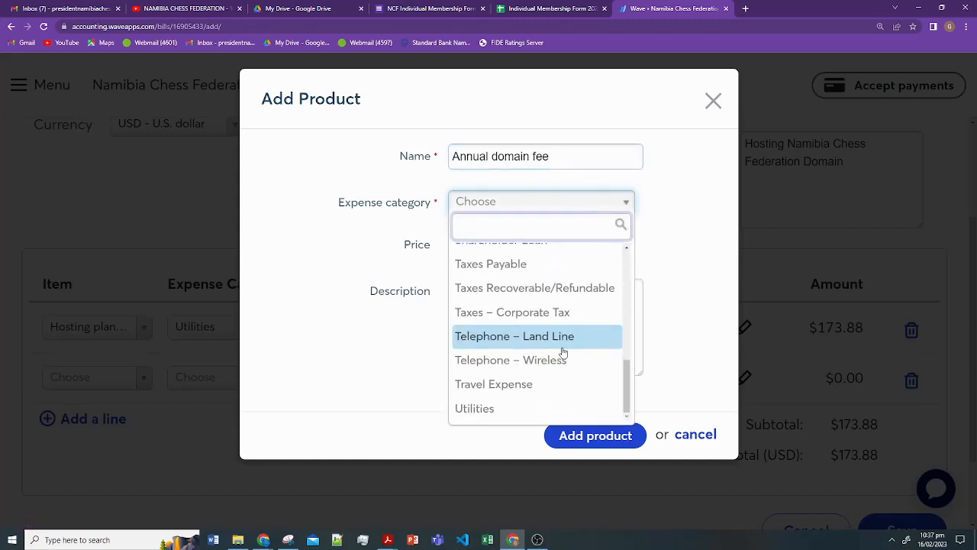
pyautogui.click(524, 416)
# - Price the Annual domain fee at 24.99 with description 'One.com' and create it
pyautogui.click(489, 237)
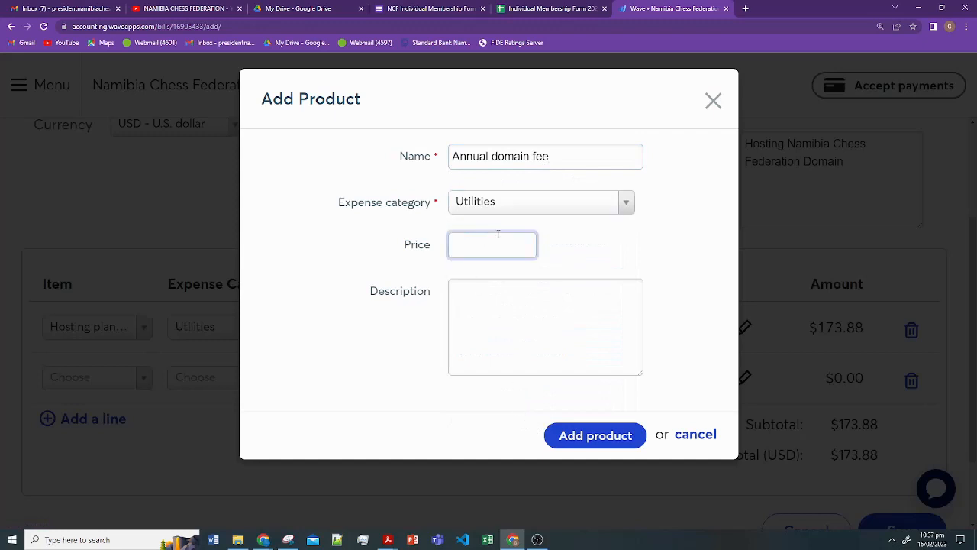
pyautogui.write('24.99')
pyautogui.click(538, 312)
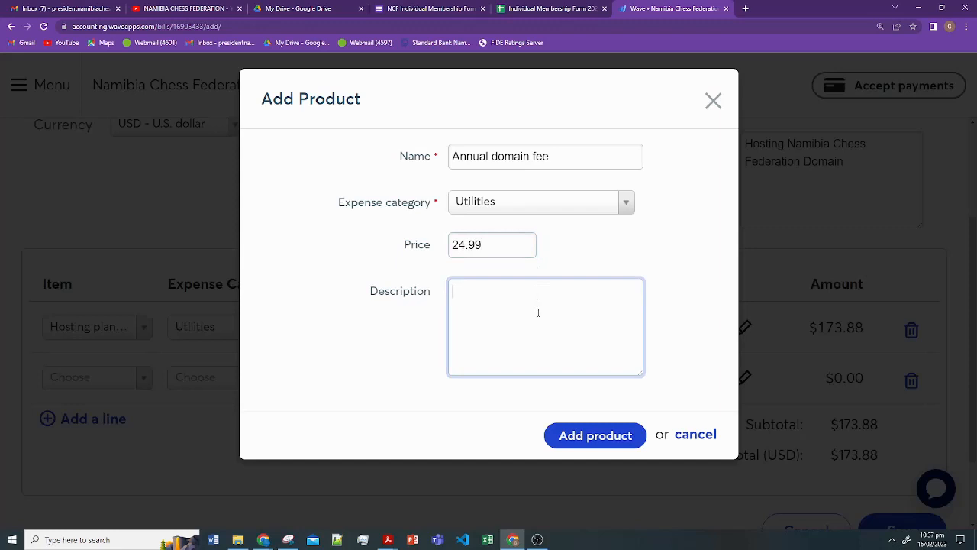
pyautogui.write('One.com')
pyautogui.click(577, 438)
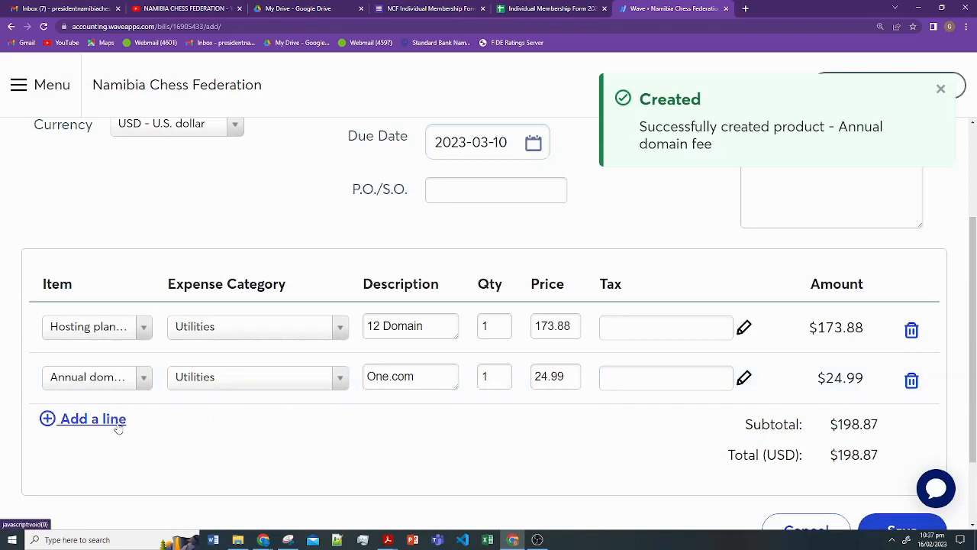
# - Replace the second line's description with 'renewal (.com)' and add a third line
pyautogui.click(432, 379)
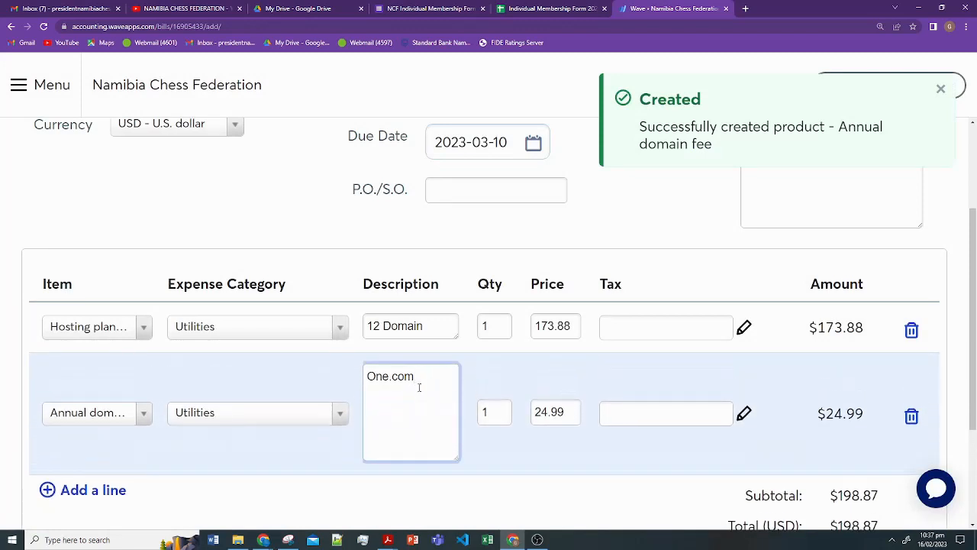
pyautogui.hotkey('alt', 'Tab')
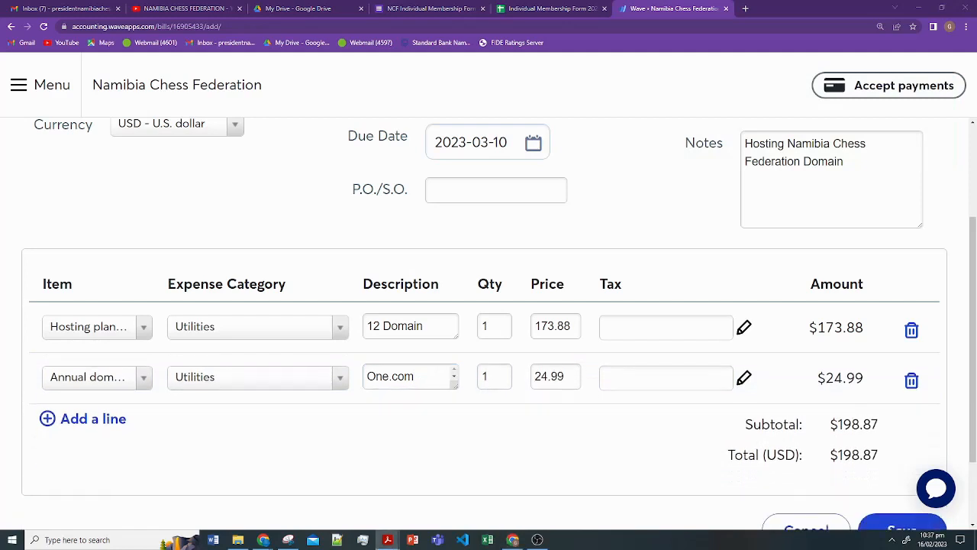
pyautogui.moveTo(422, 377); pyautogui.dragTo(368, 375)
pyautogui.write('renewal (.com)')
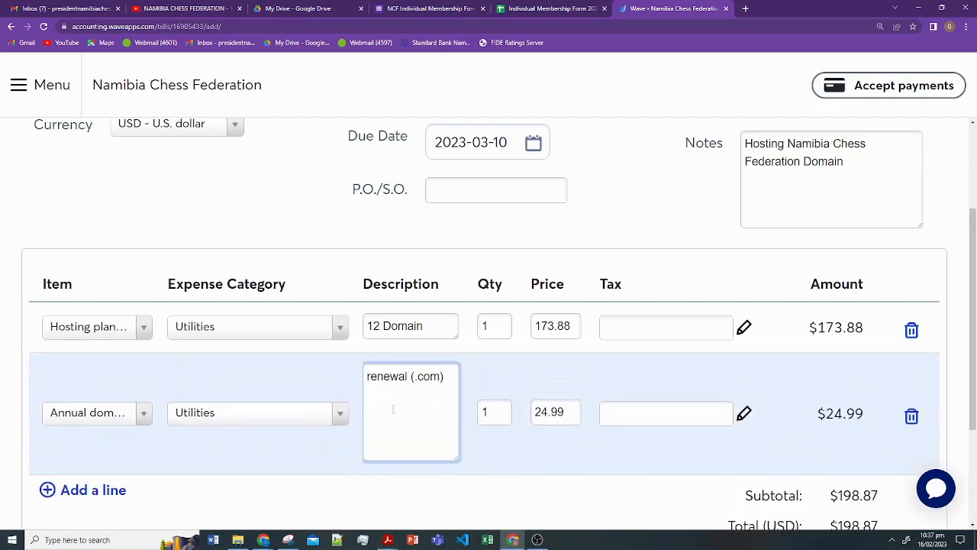
pyautogui.click(97, 492)
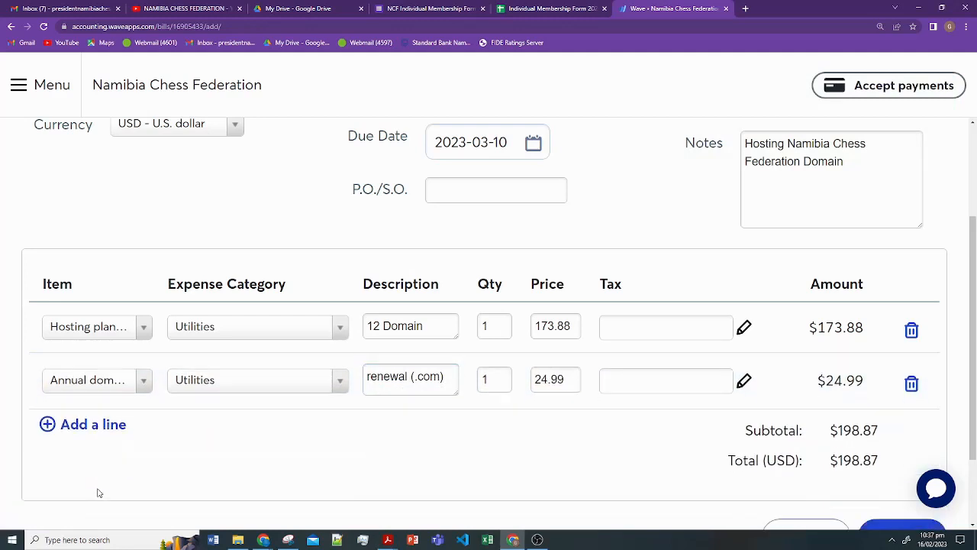
pyautogui.click(105, 420)
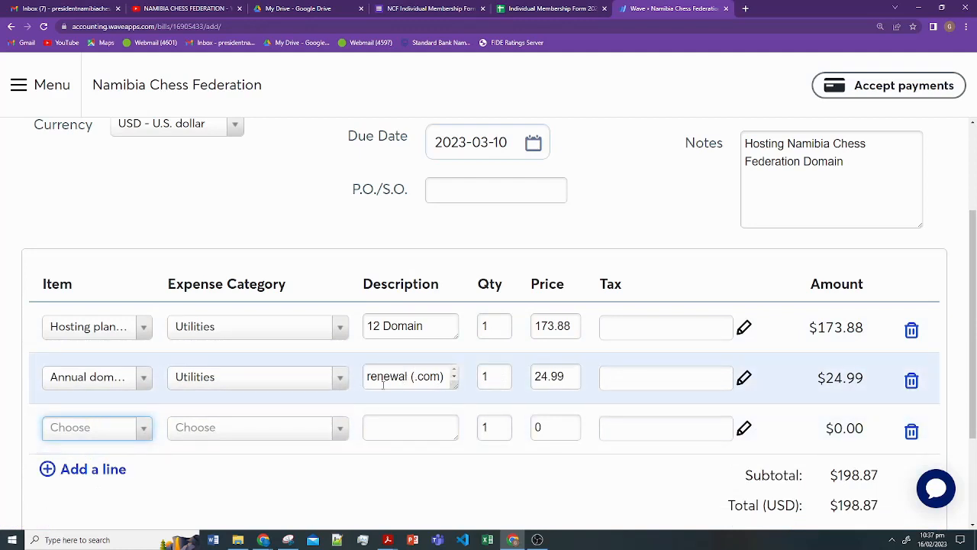
# - Start a new product named 'Add-on' in the Utilities category for the third line
pyautogui.click(131, 427)
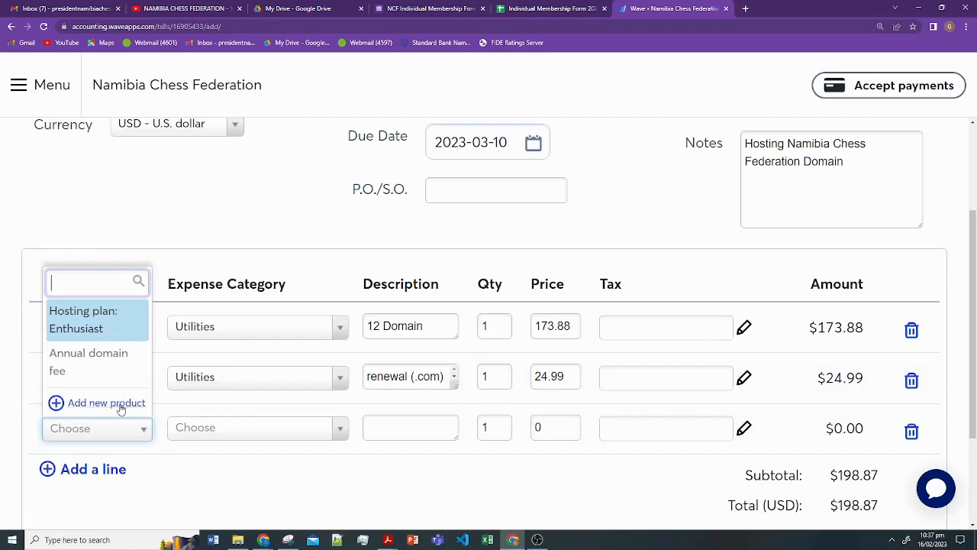
pyautogui.click(107, 402)
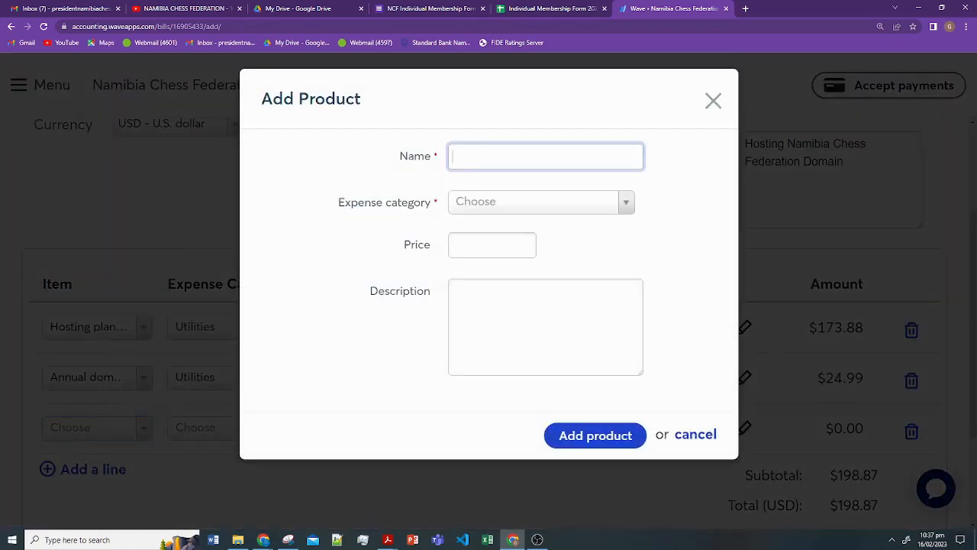
pyautogui.hotkey('alt', 'Tab')
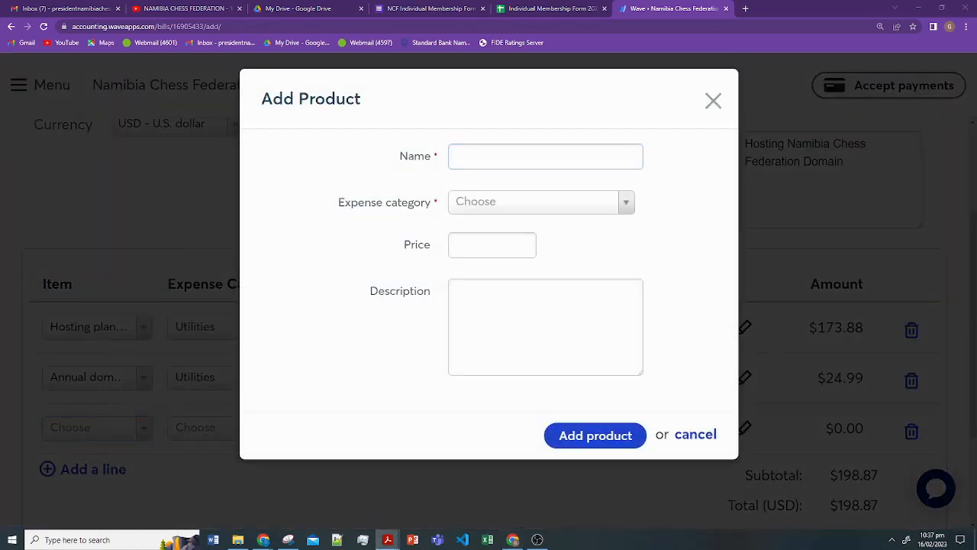
pyautogui.click(499, 161)
pyautogui.write('Add-on')
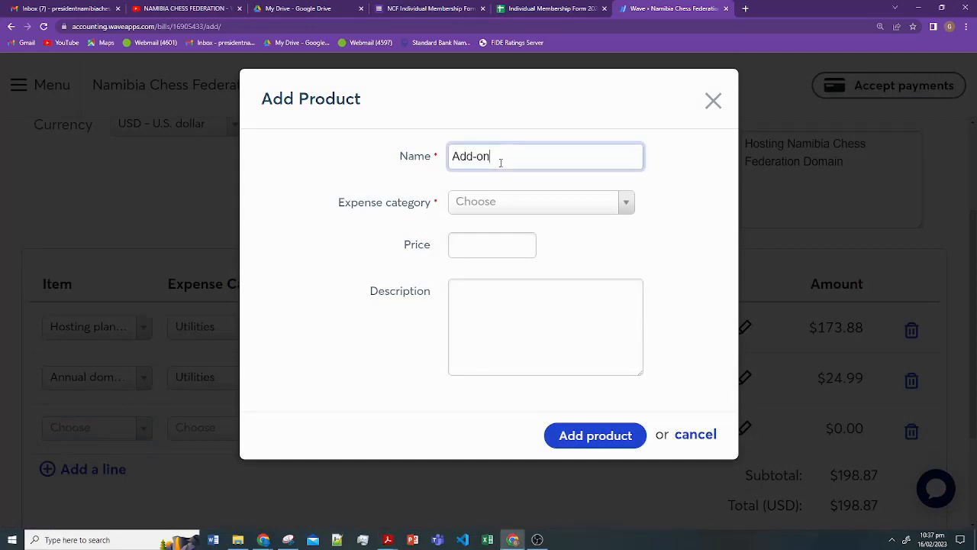
pyautogui.click(516, 208)
pyautogui.scroll(-5, 533, 352)
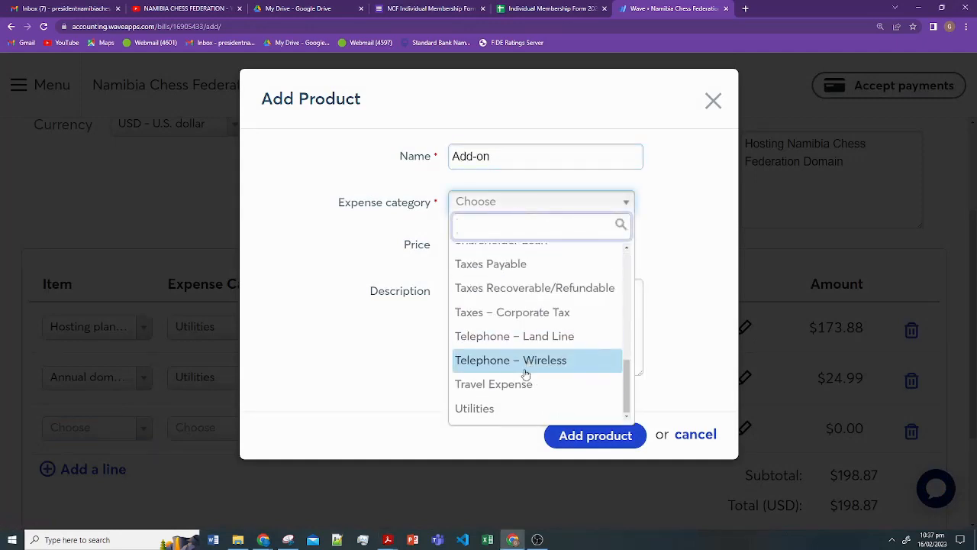
pyautogui.click(511, 408)
# - Price Add-on at 55.08, describe it '2 x 25 GB Email storage - 12 months', and add it
pyautogui.click(514, 245)
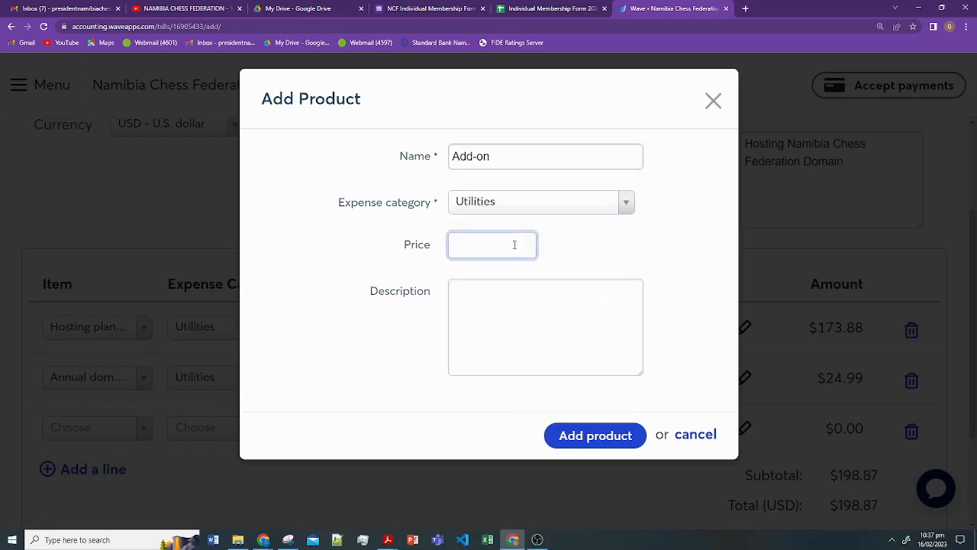
pyautogui.write('55.08')
pyautogui.hotkey('alt', 'Tab')
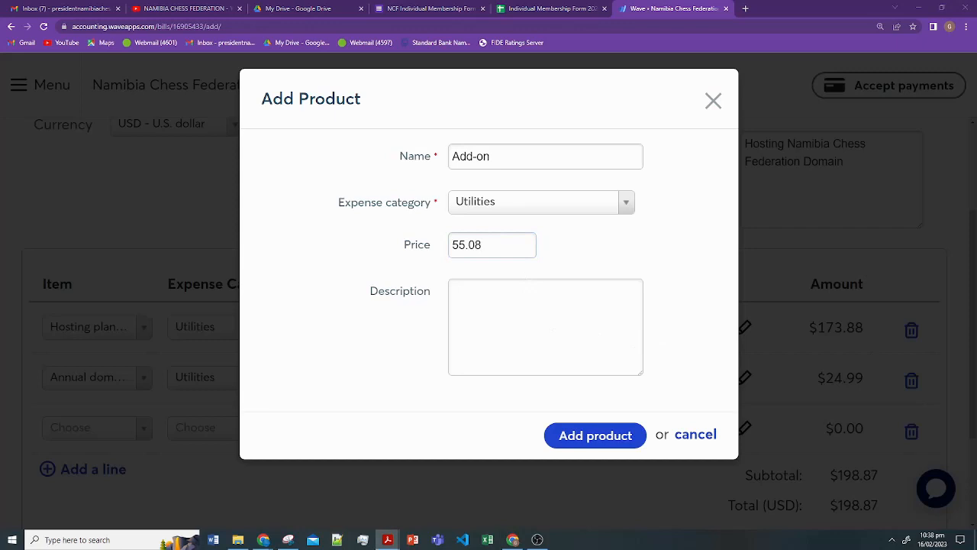
pyautogui.click(519, 336)
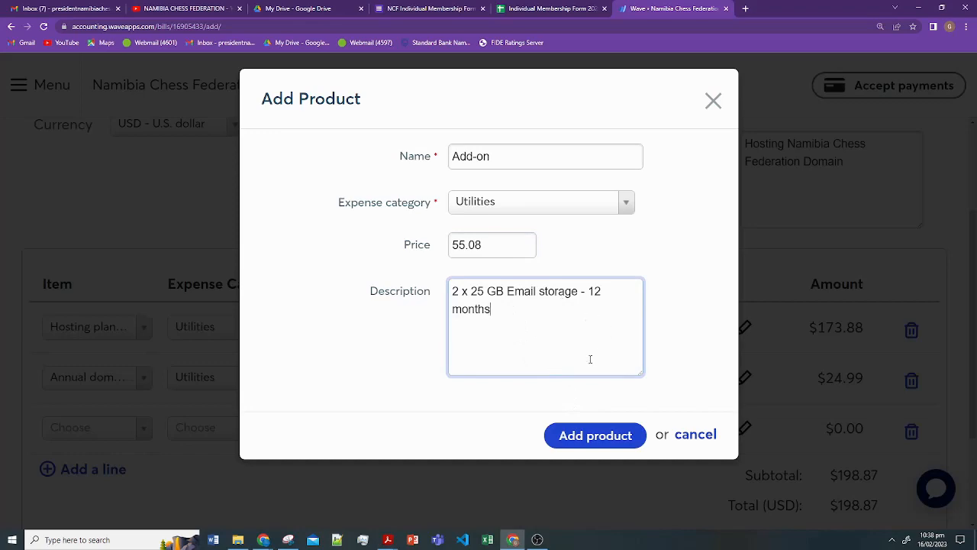
pyautogui.click(592, 437)
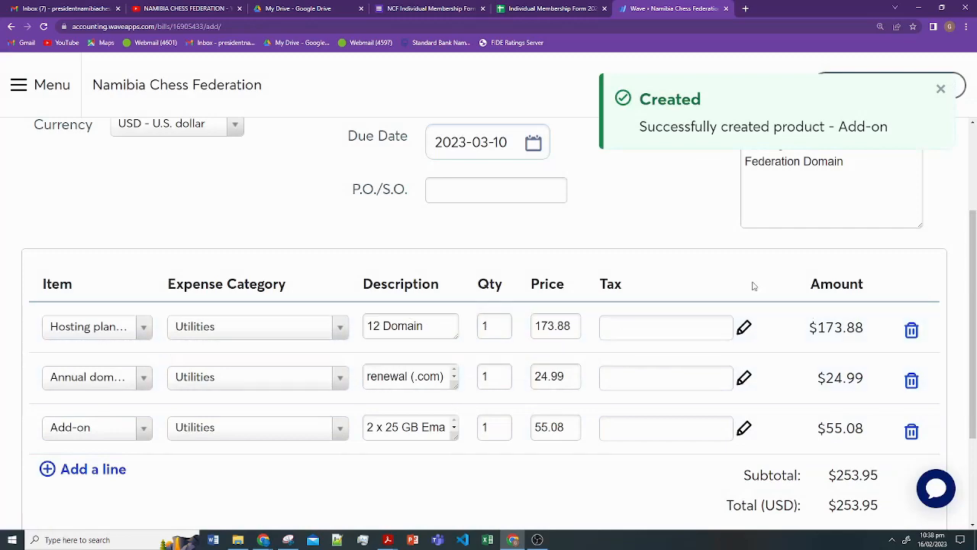
# - Check the invoice PDF's total of 253.95 against the bill, then minimise Acrobat
pyautogui.scroll(-2, 753, 285)
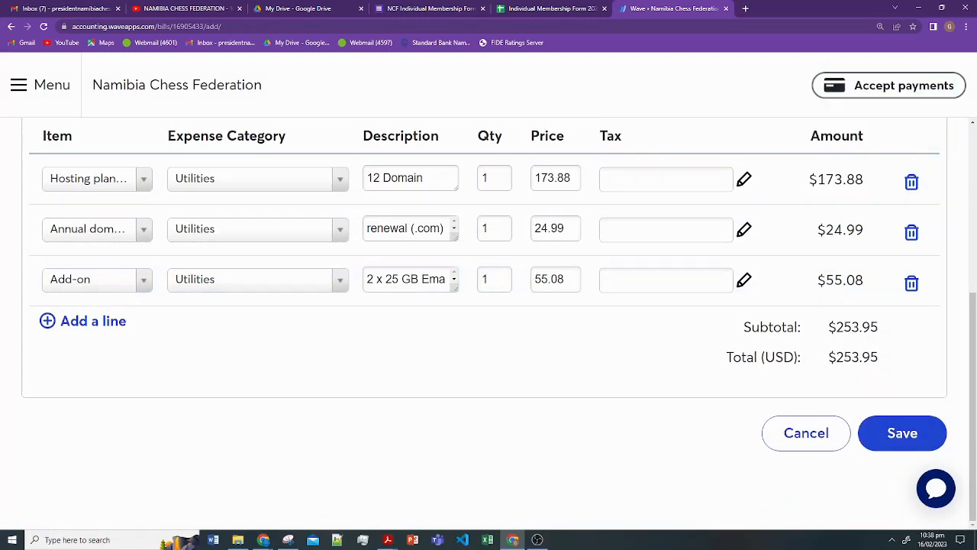
pyautogui.click(388, 540)
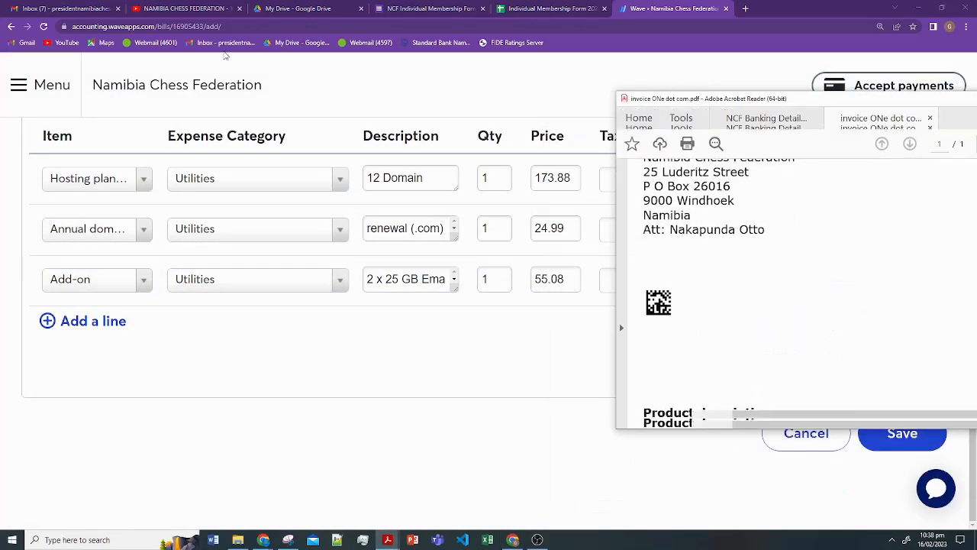
pyautogui.moveTo(225, 53); pyautogui.dragTo(339, 69)
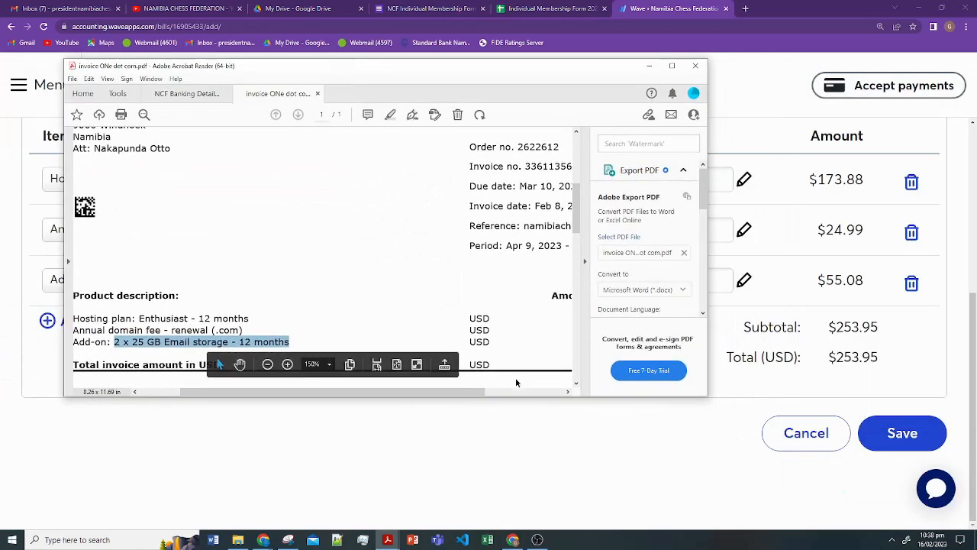
pyautogui.hscroll(5, 529, 313)
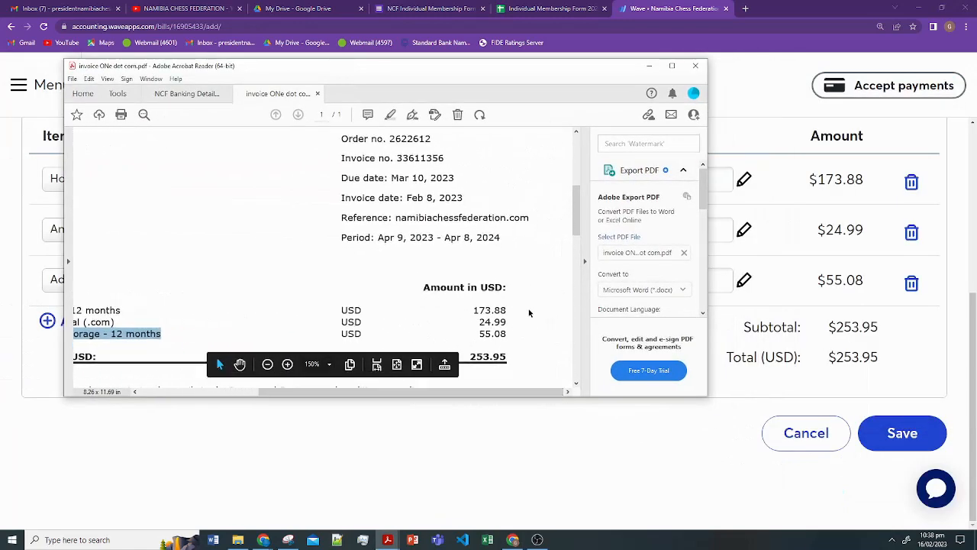
pyautogui.scroll(-2, 529, 313)
pyautogui.click(471, 290)
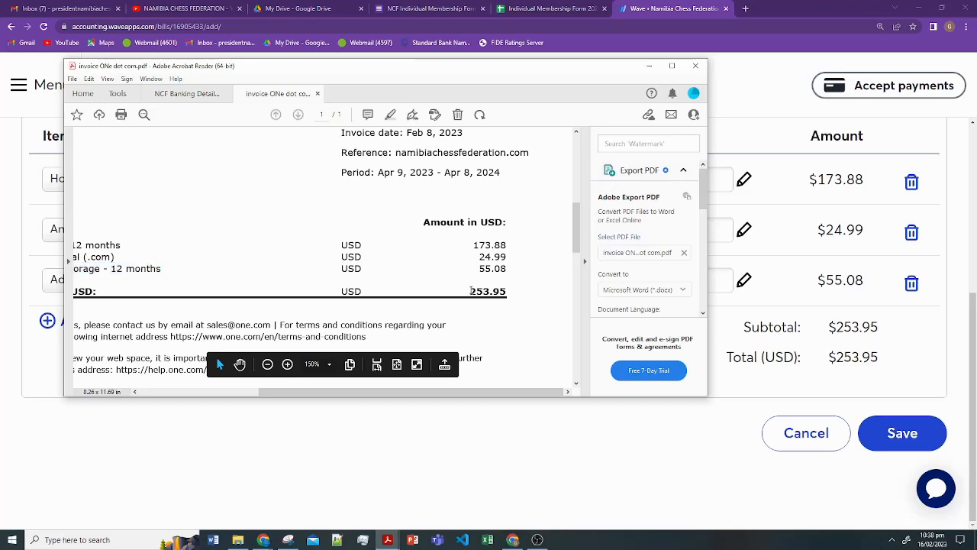
pyautogui.moveTo(471, 291); pyautogui.dragTo(508, 290)
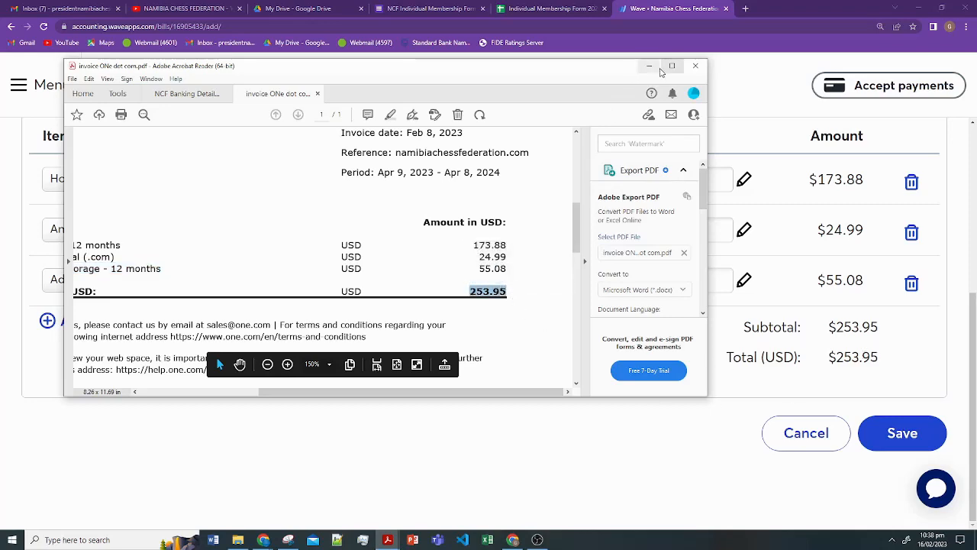
pyautogui.click(649, 67)
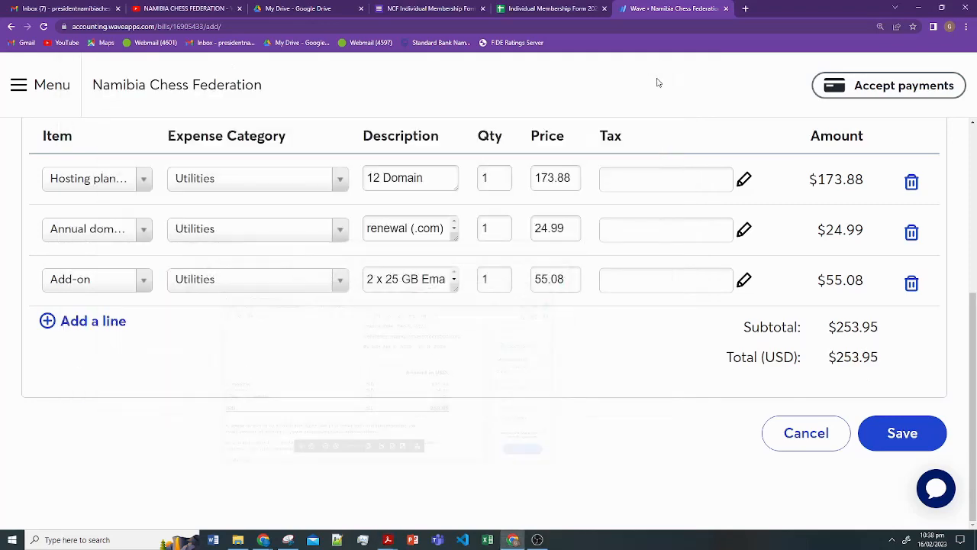
# - Save the $253.95 One.com bill as unpaid and start another bill
pyautogui.click(913, 441)
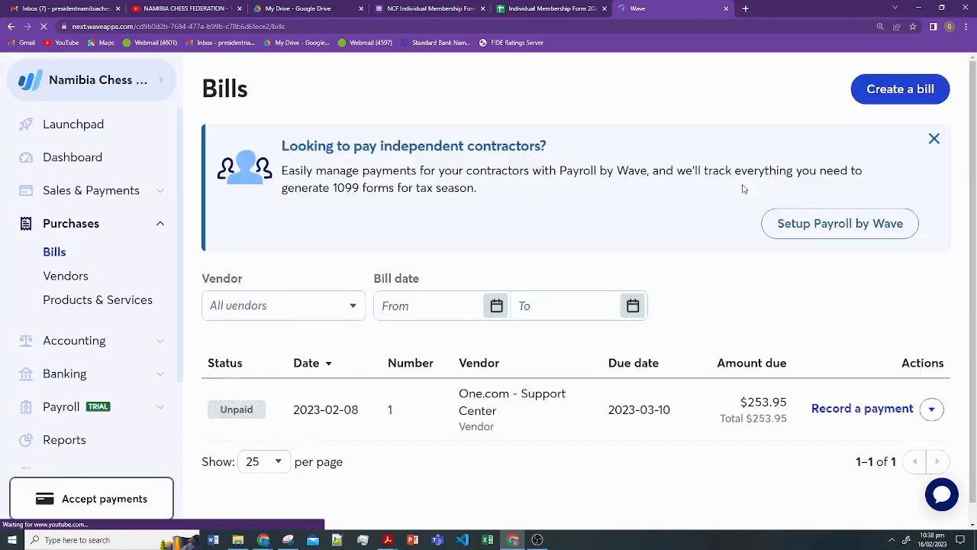
pyautogui.scroll(-1, 611, 362)
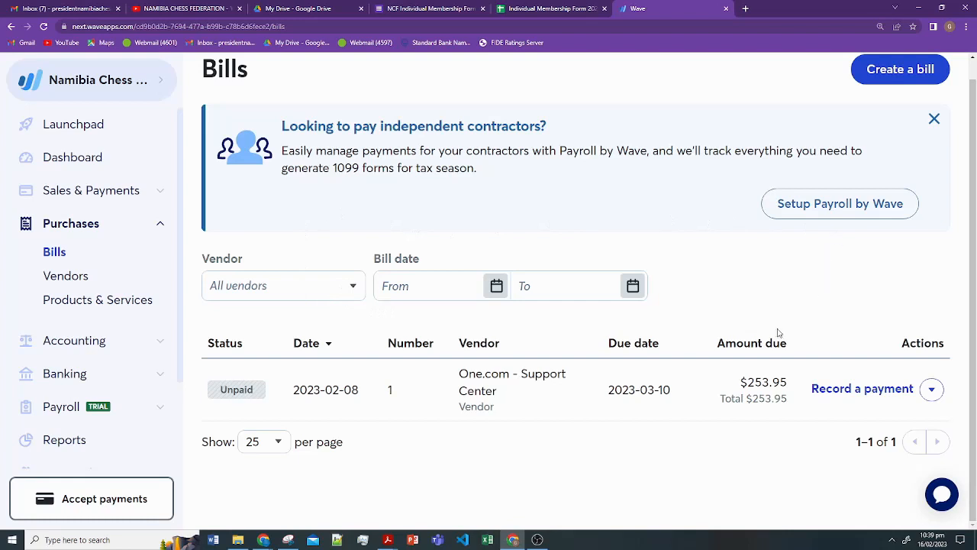
pyautogui.scroll(1, 271, 276)
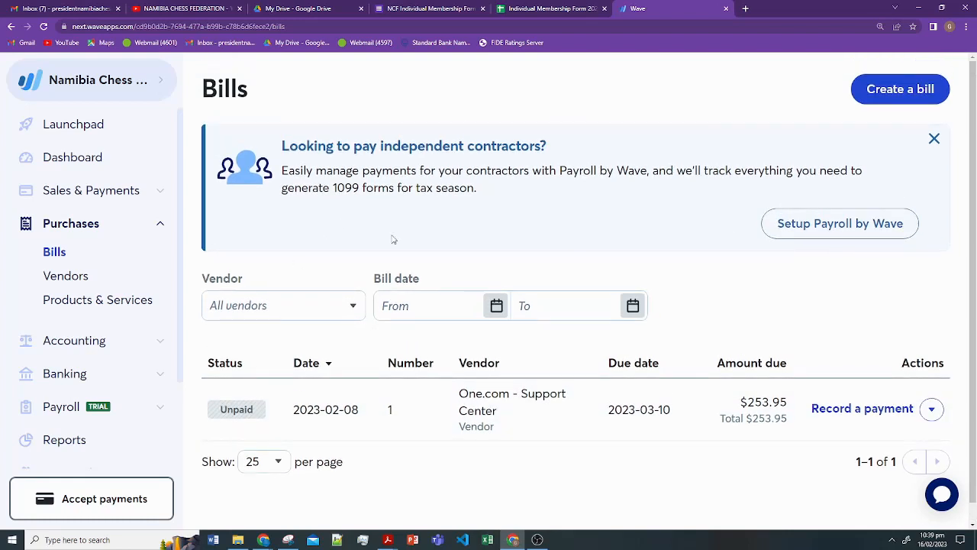
pyautogui.click(890, 95)
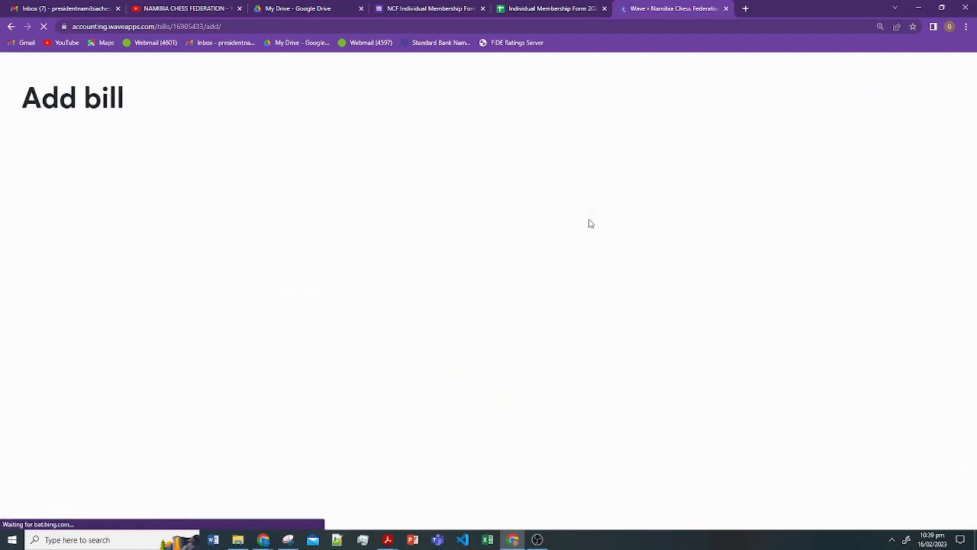
# - Start a new vendor named 'Tournament Director' and enter its e-mail address
pyautogui.scroll(-1, 615, 201)
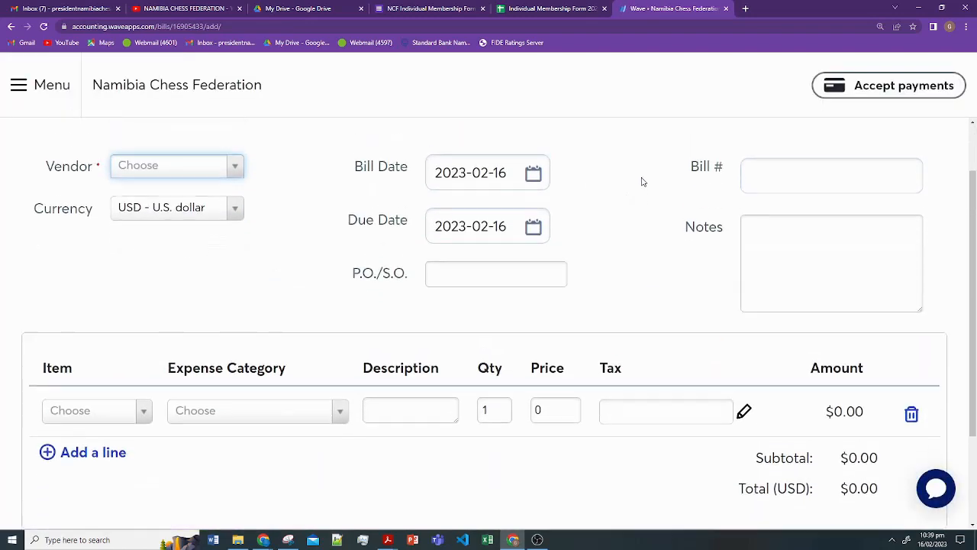
pyautogui.scroll(1, 642, 182)
pyautogui.click(238, 236)
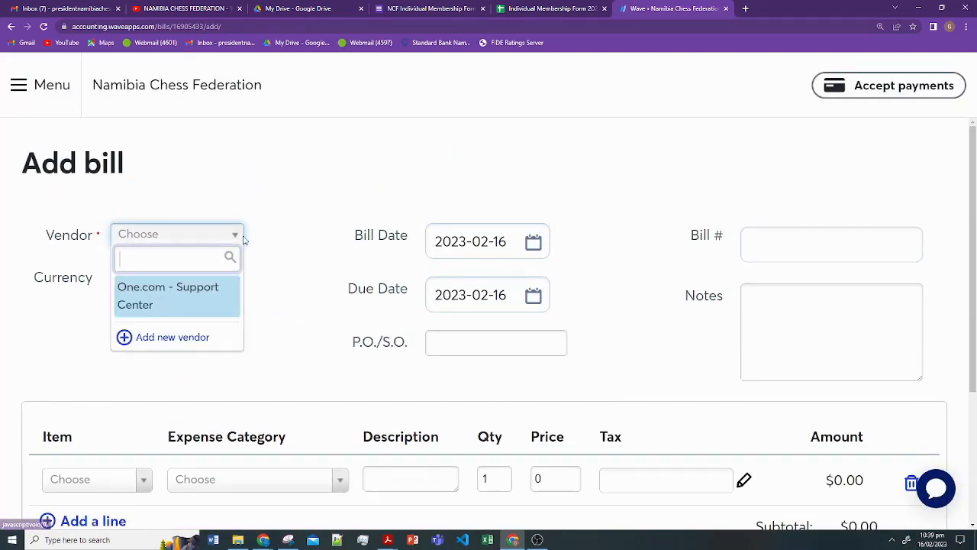
pyautogui.click(172, 337)
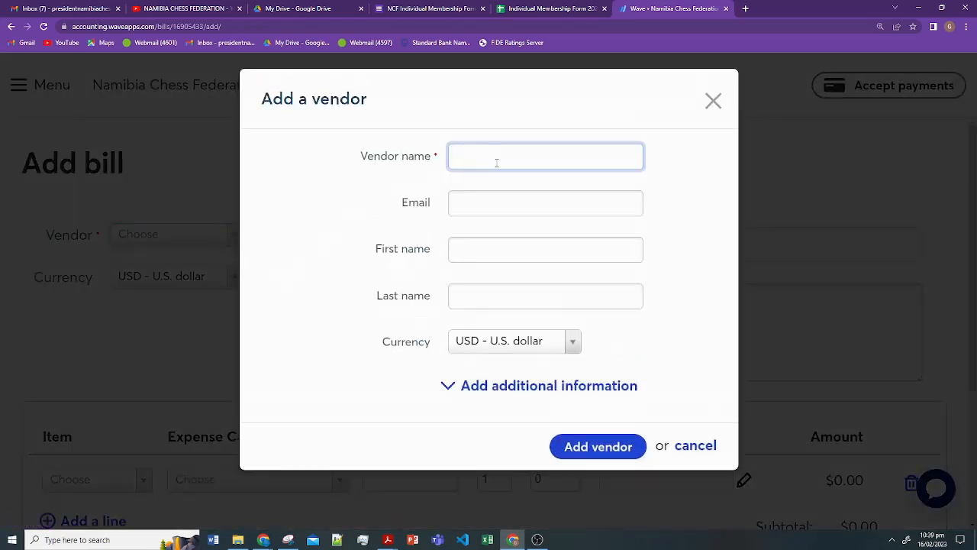
pyautogui.write('Tournament Director')
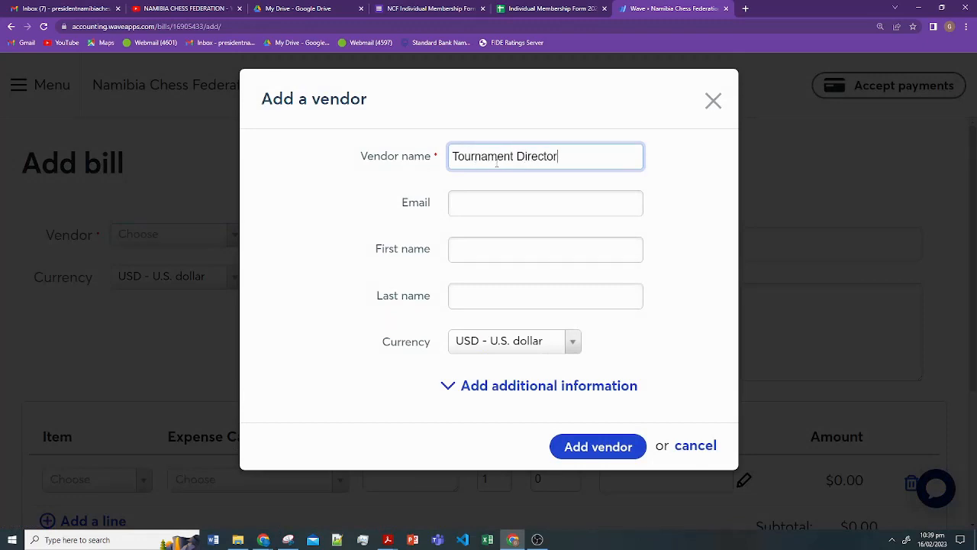
pyautogui.click(546, 207)
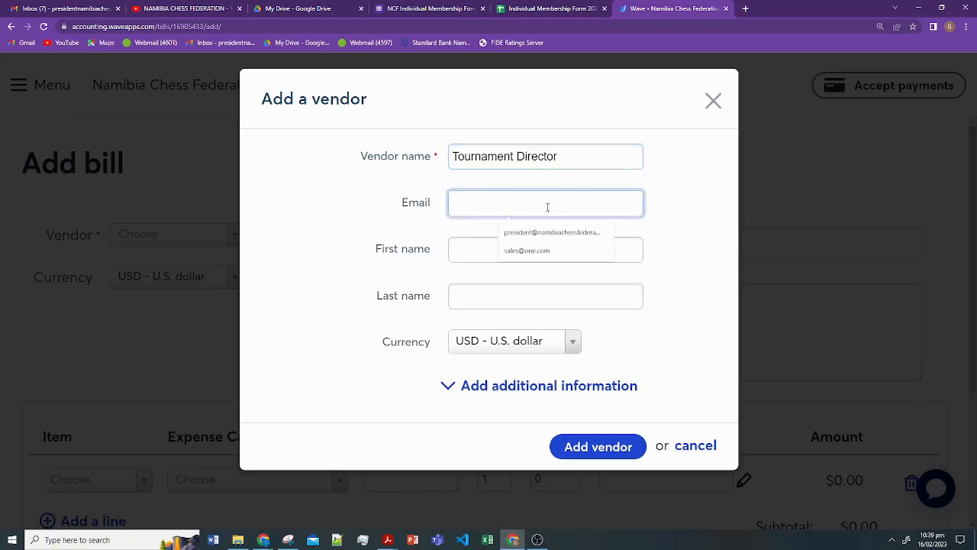
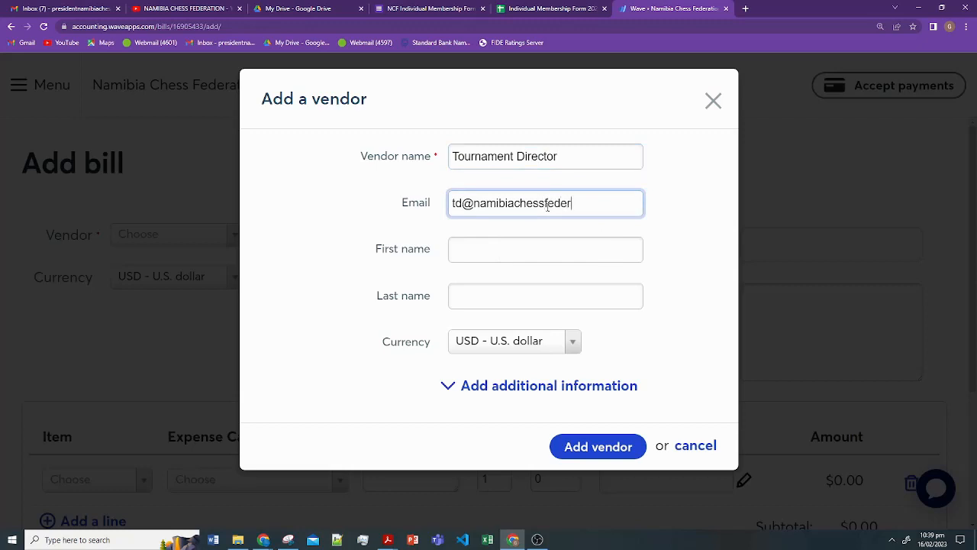
# - Fill in the contact's first and last name, set currency to NAD - Namibian dollar, and save
pyautogui.press('Tab')
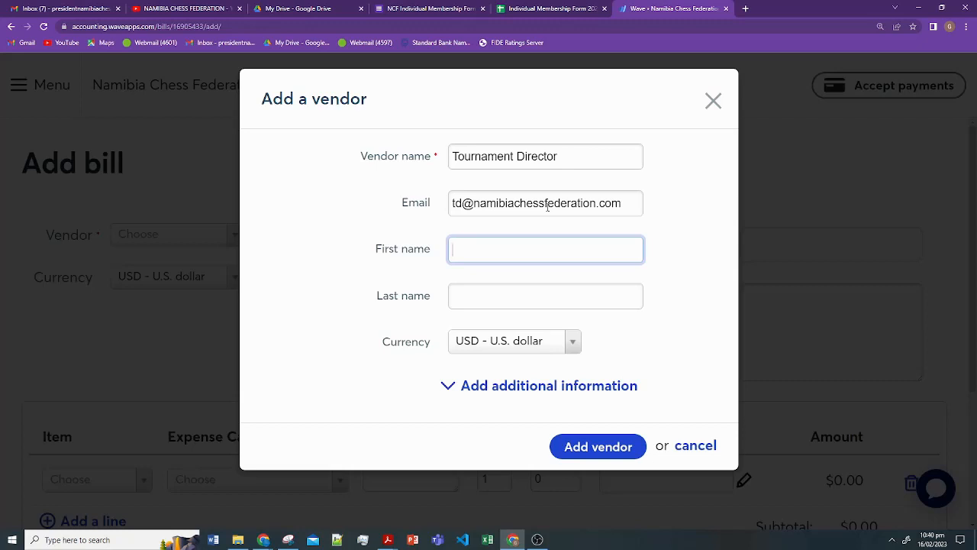
pyautogui.press('Tab')
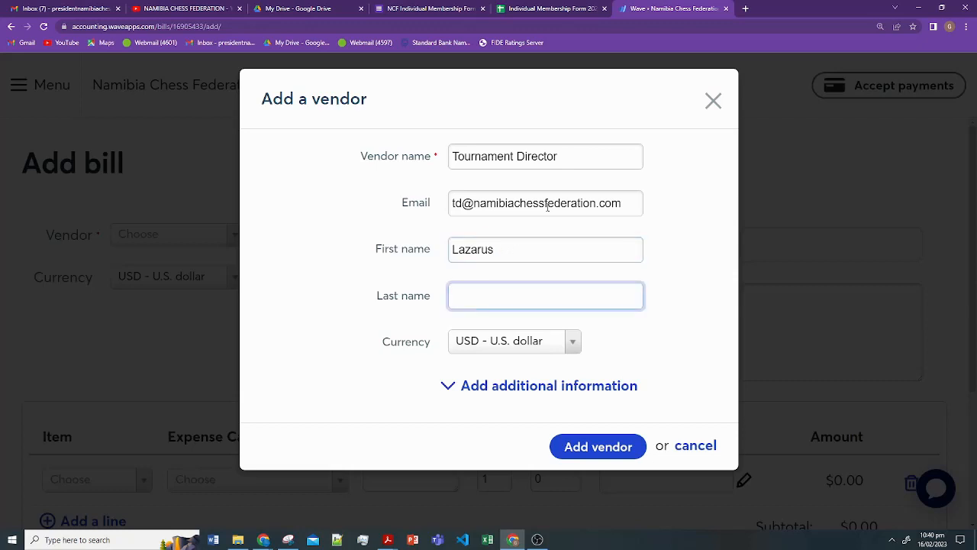
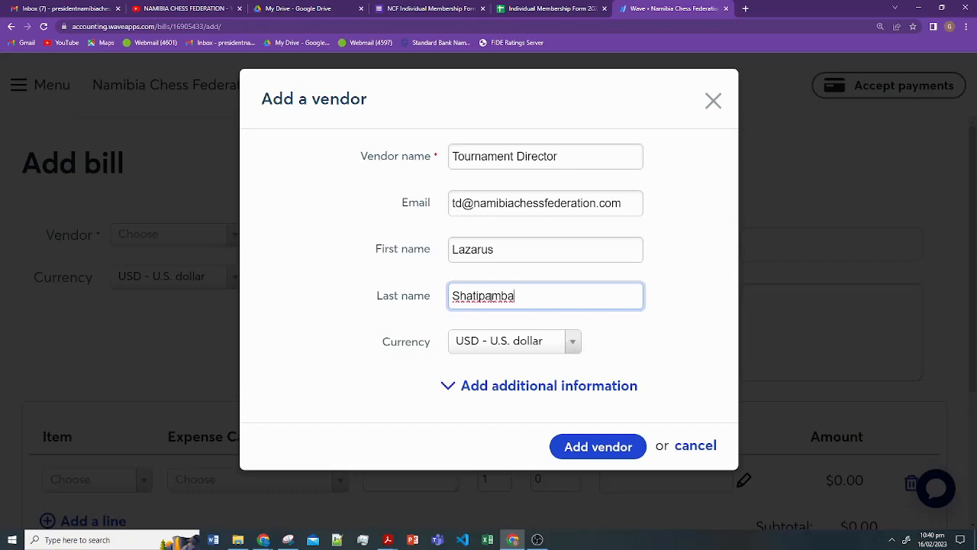
pyautogui.click(572, 348)
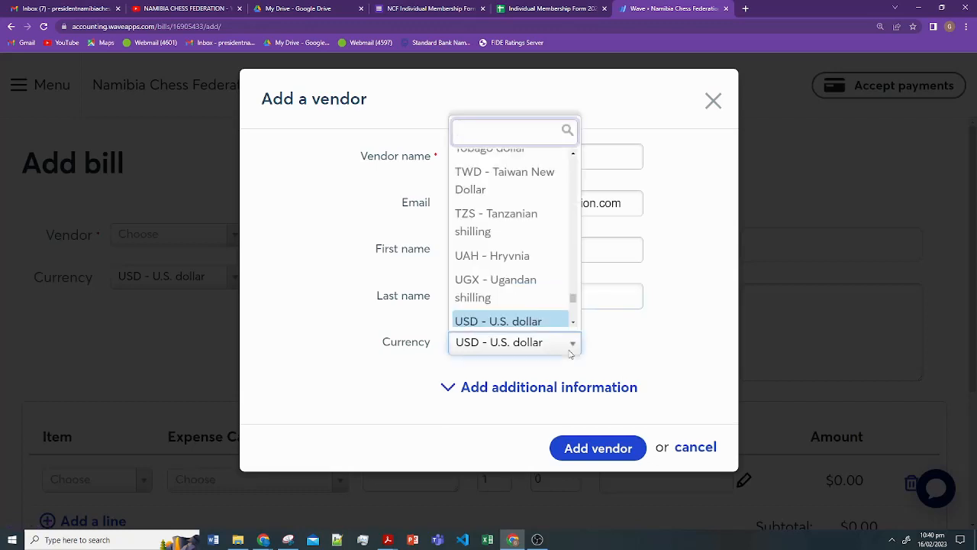
pyautogui.write('NA')
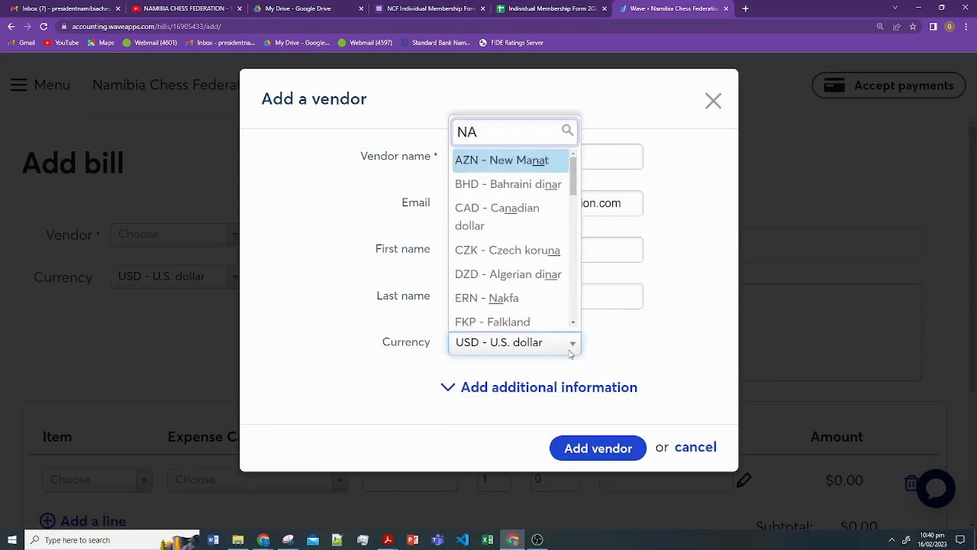
pyautogui.write('D')
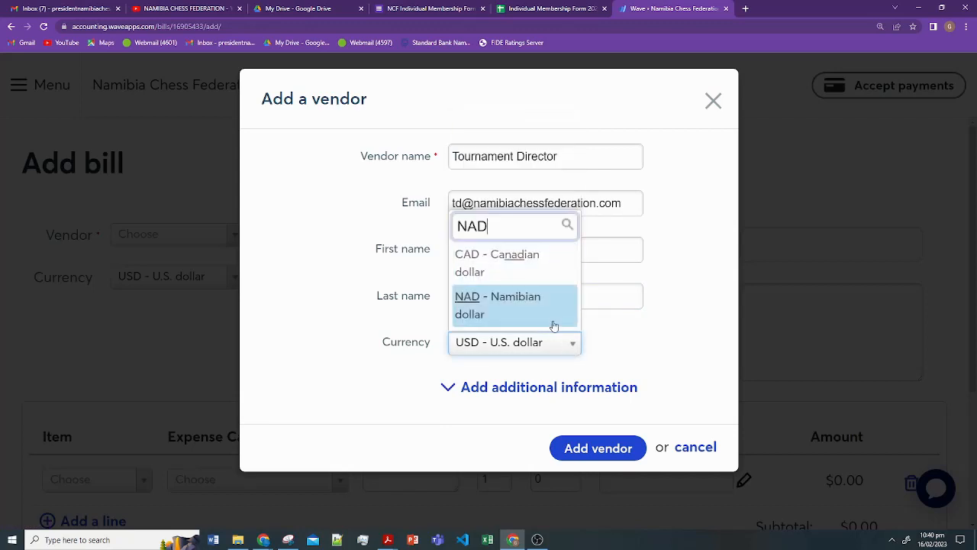
pyautogui.click(504, 313)
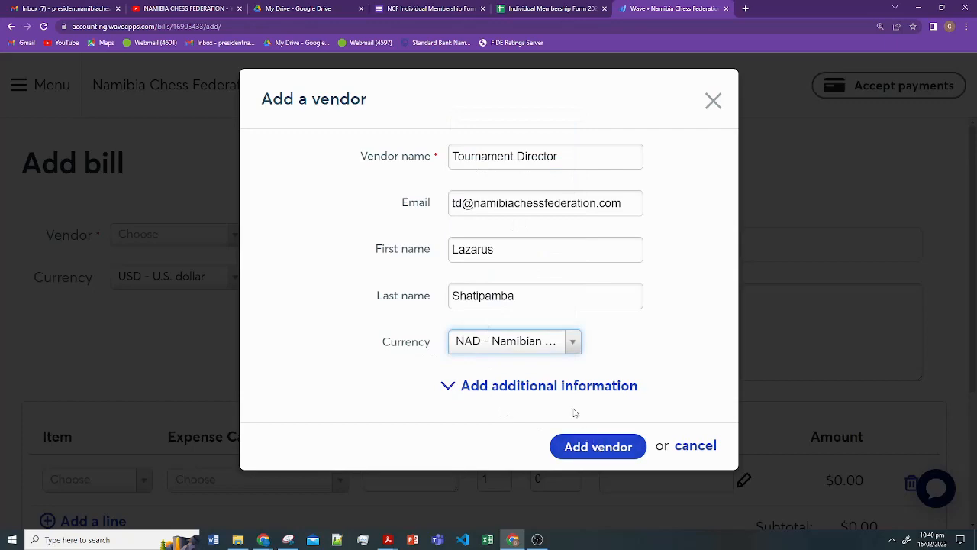
pyautogui.click(635, 456)
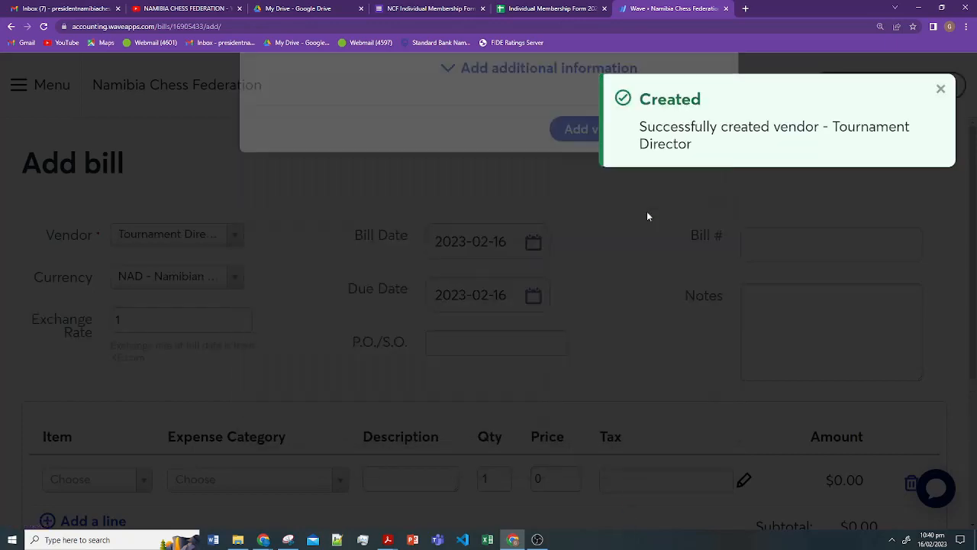
# - Add a second blank expense line to the Tournament Director NAD bill
pyautogui.scroll(-2, 509, 294)
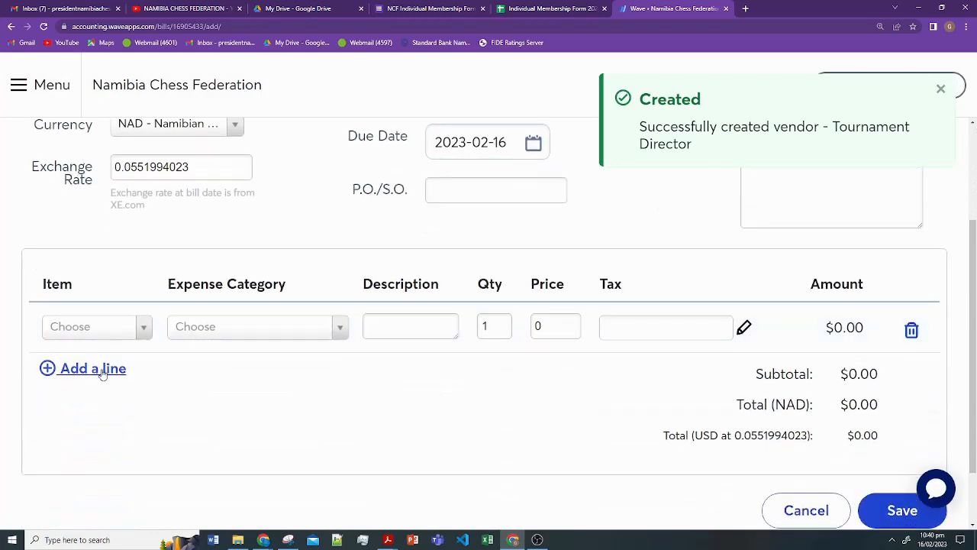
pyautogui.scroll(1, 175, 323)
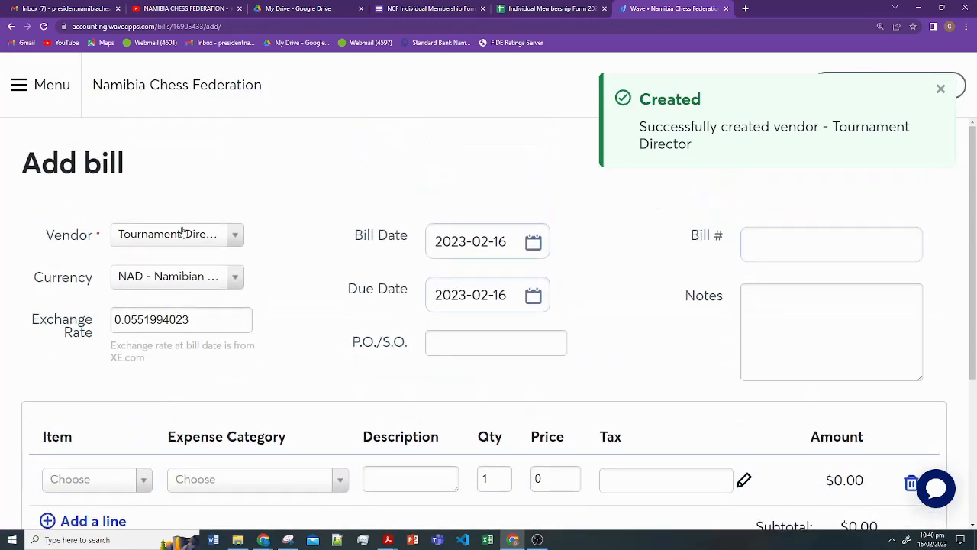
pyautogui.scroll(-2, 191, 267)
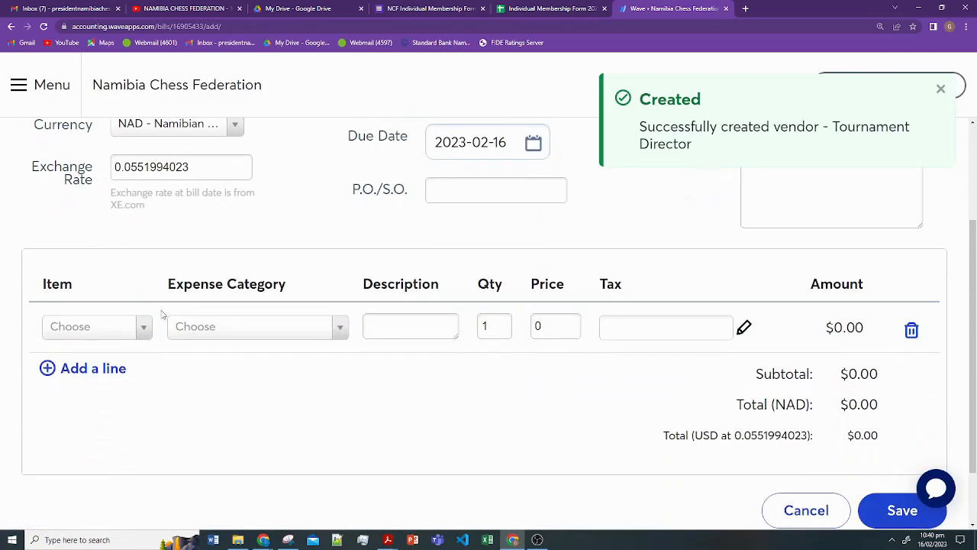
pyautogui.click(116, 372)
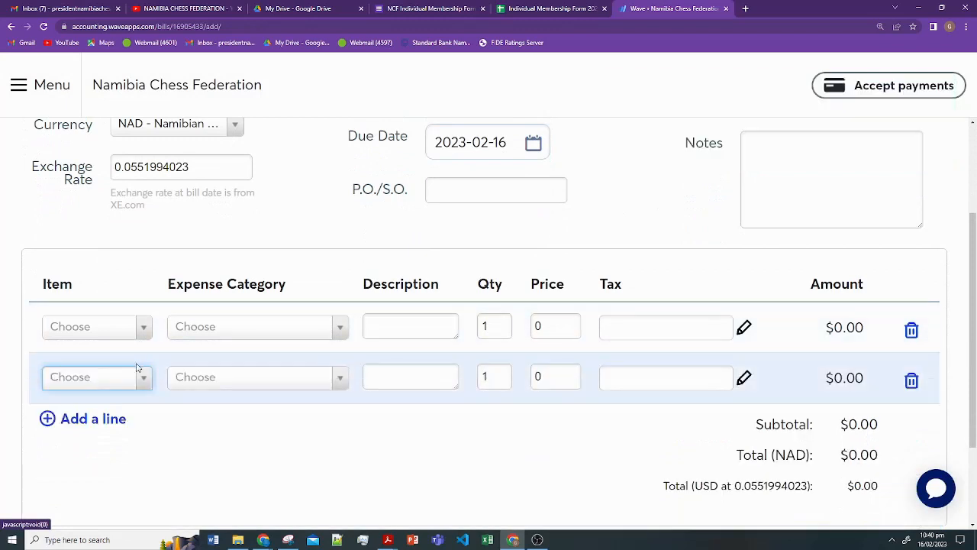
pyautogui.click(124, 332)
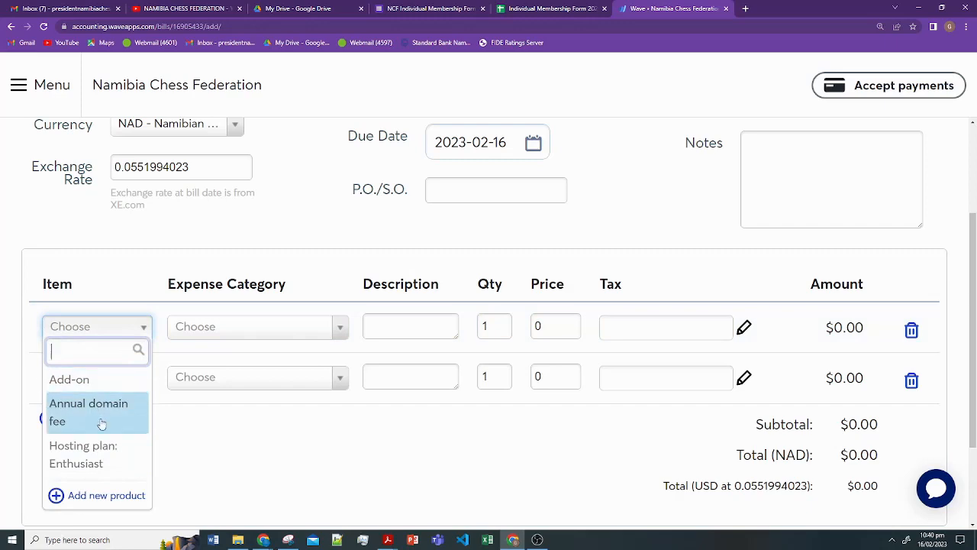
# - Start a new product for the first line named 'Prize Fund 1st Place'
pyautogui.click(114, 495)
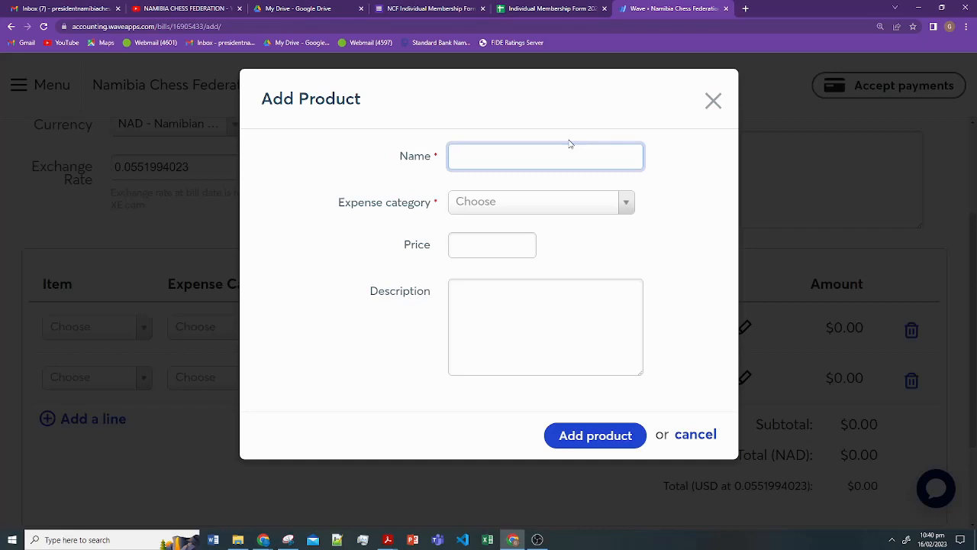
pyautogui.write('W')
pyautogui.press('BackSpace')
pyautogui.press('BackSpace')
pyautogui.write('Prize Fund')
pyautogui.write('1st Place')
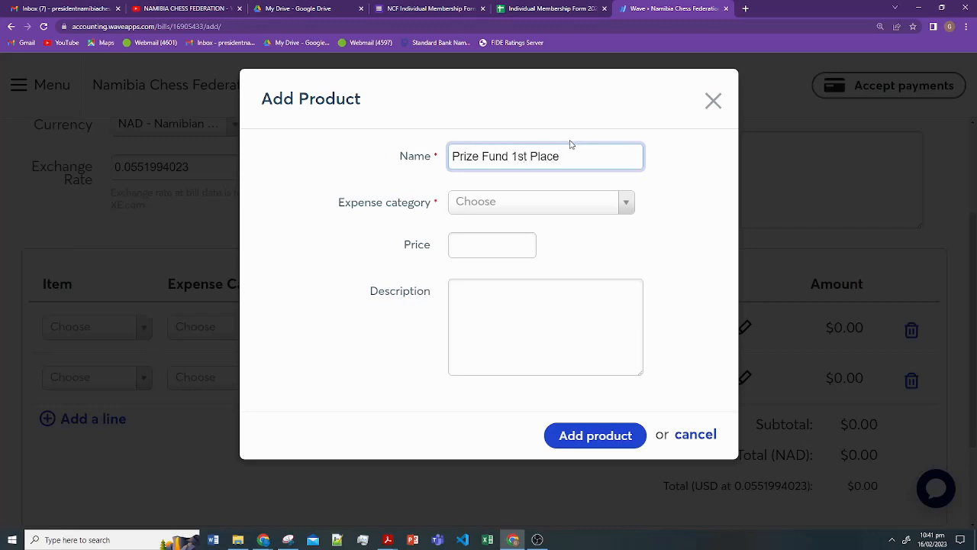
# - Pick Contract Services from the product's expense category list
pyautogui.click(616, 202)
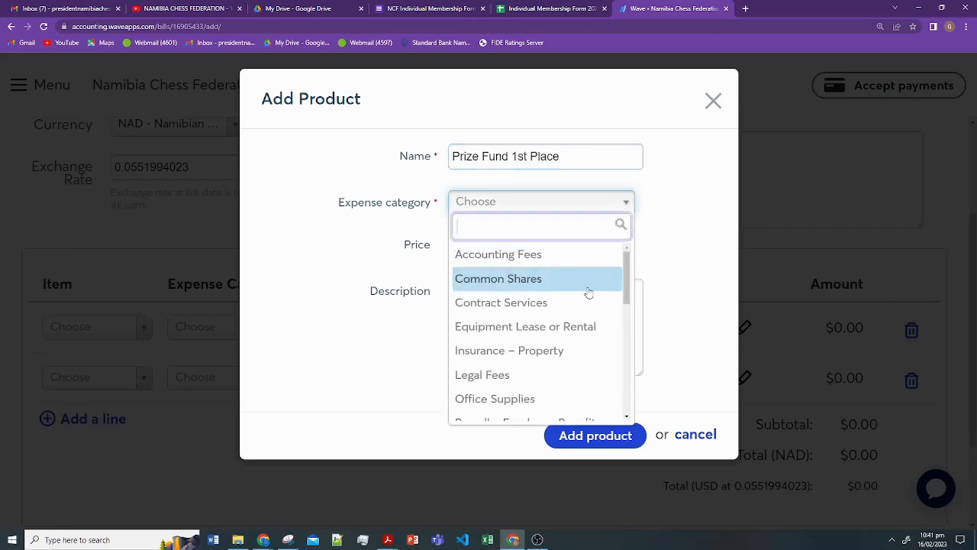
pyautogui.scroll(-1, 589, 298)
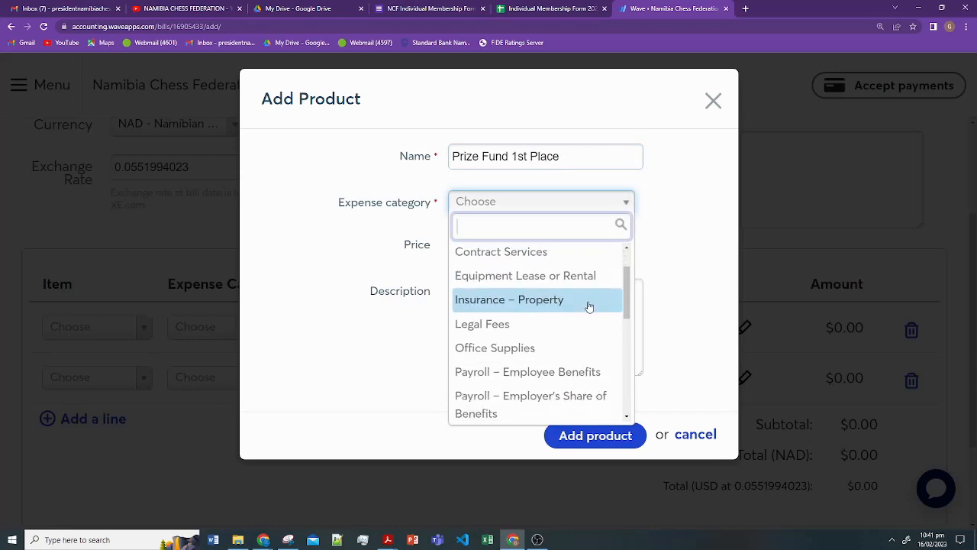
pyautogui.scroll(-1, 588, 308)
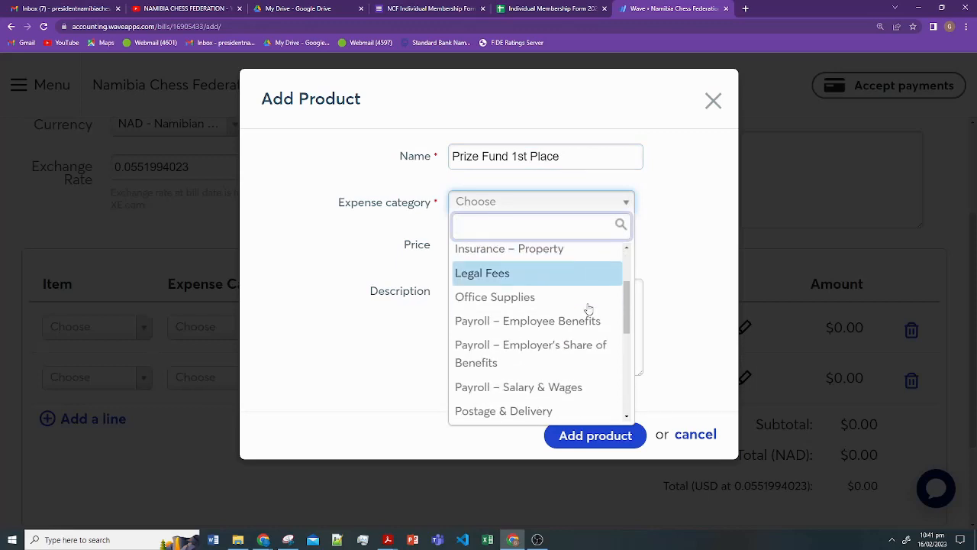
pyautogui.scroll(-3, 582, 344)
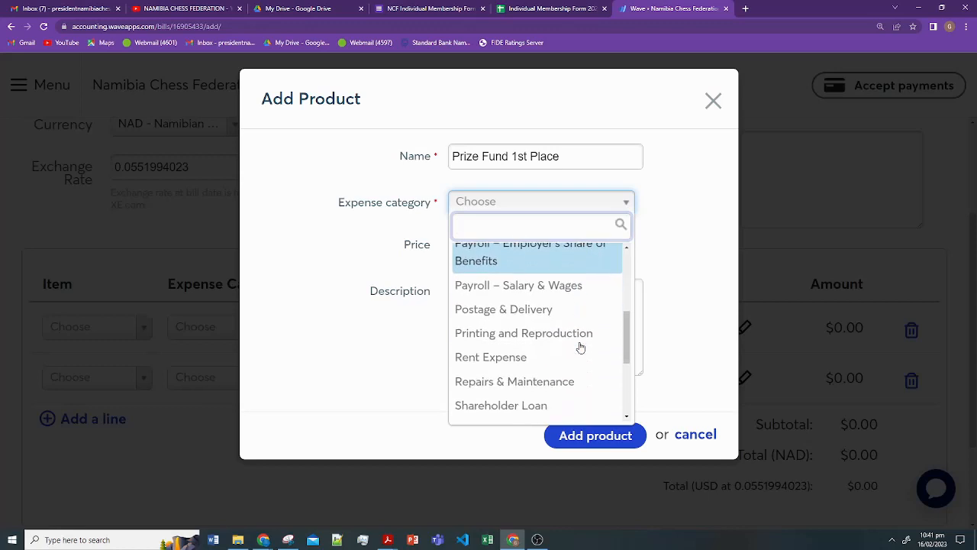
pyautogui.scroll(-2, 580, 347)
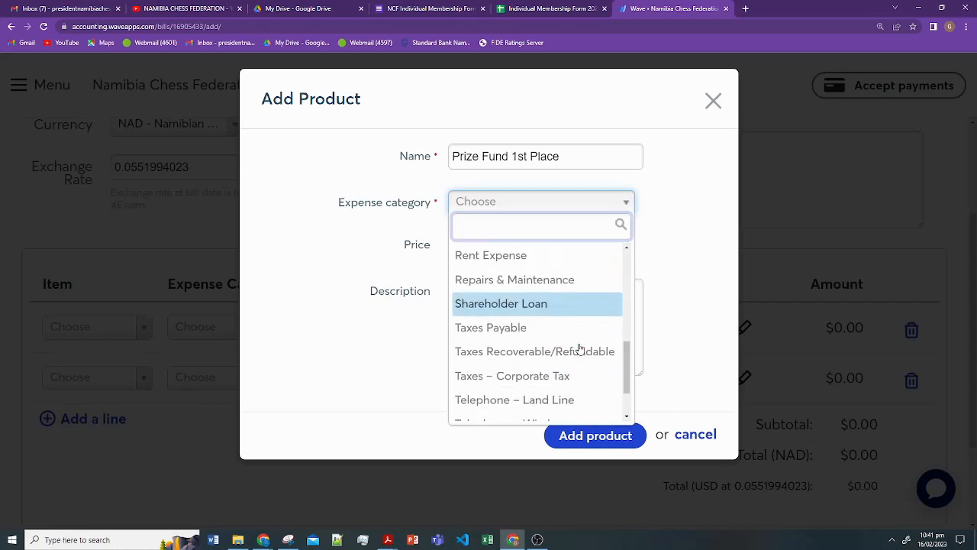
pyautogui.scroll(3, 579, 351)
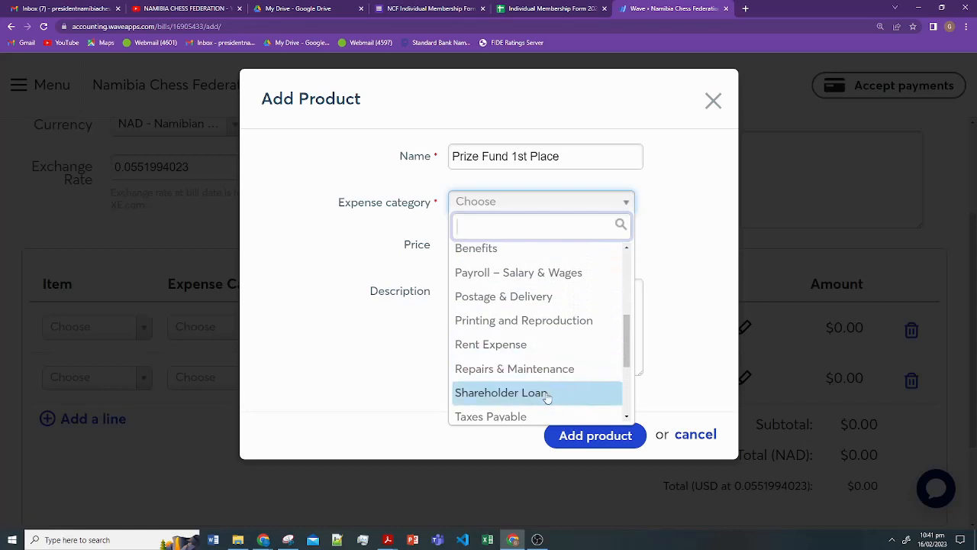
pyautogui.scroll(1, 556, 359)
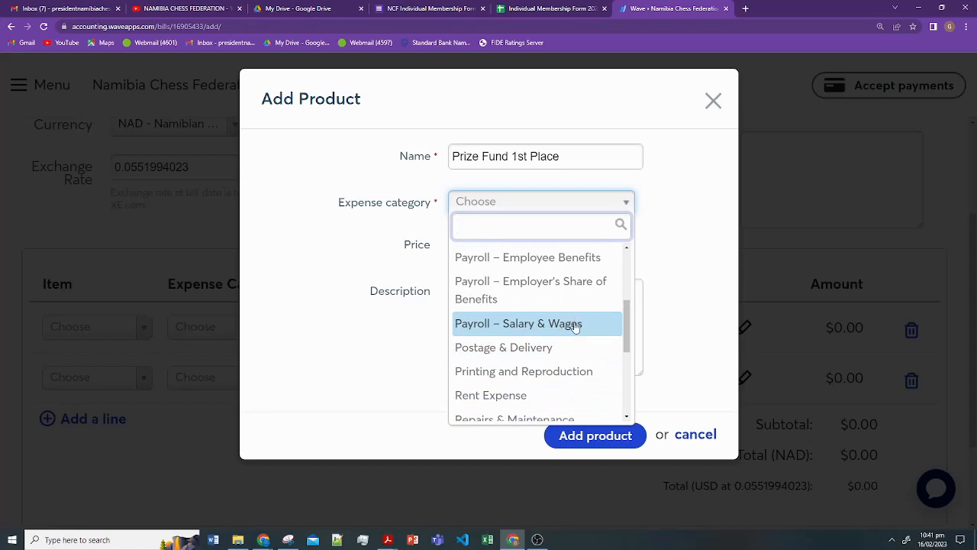
pyautogui.scroll(1, 574, 332)
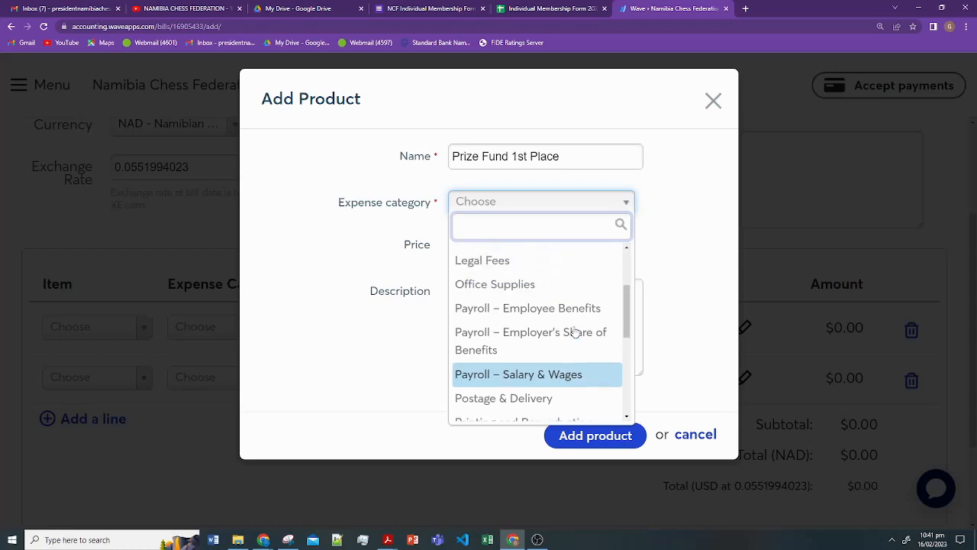
pyautogui.scroll(2, 574, 312)
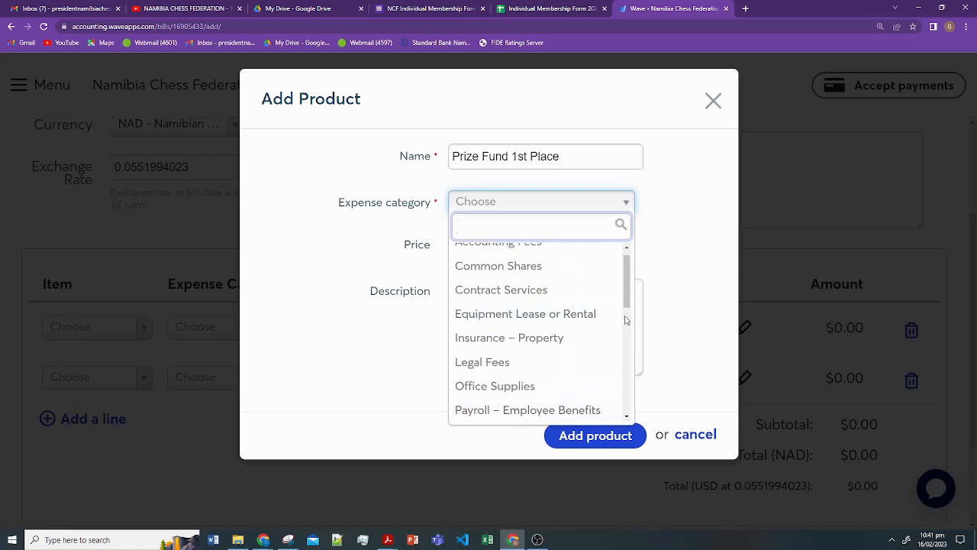
pyautogui.scroll(1, 623, 321)
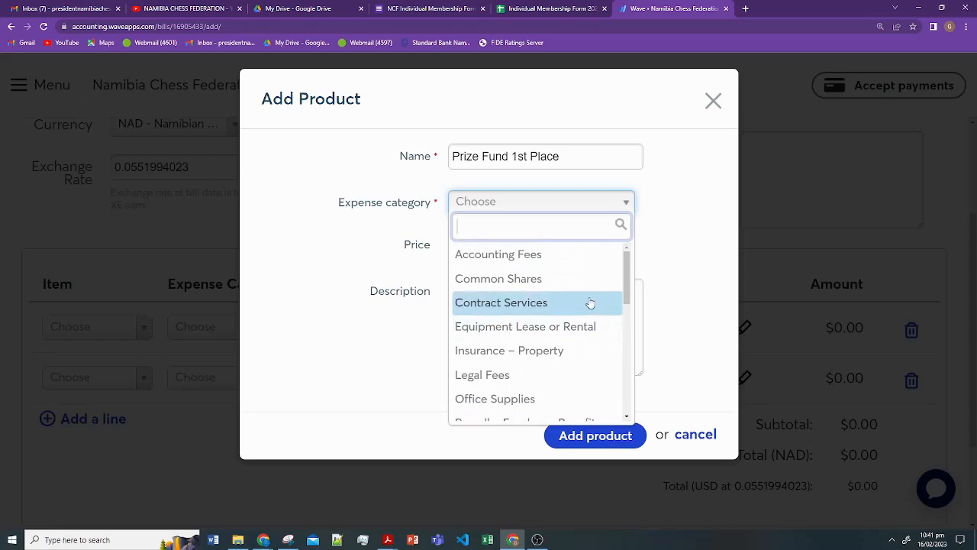
pyautogui.click(590, 303)
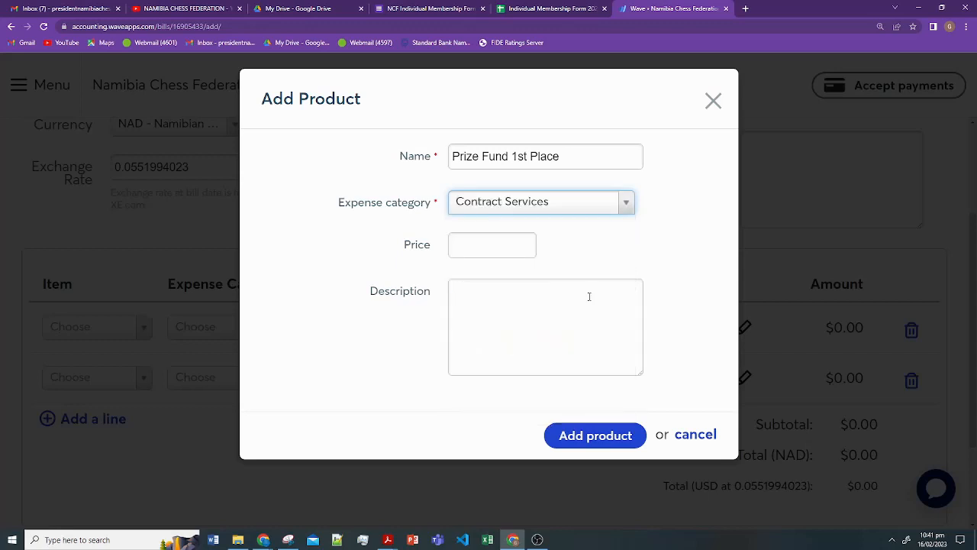
# - Price Prize Fund 1st Place at 500, describe it '1st Place Winner Zone 3 NSICC', and add it
pyautogui.click(492, 239)
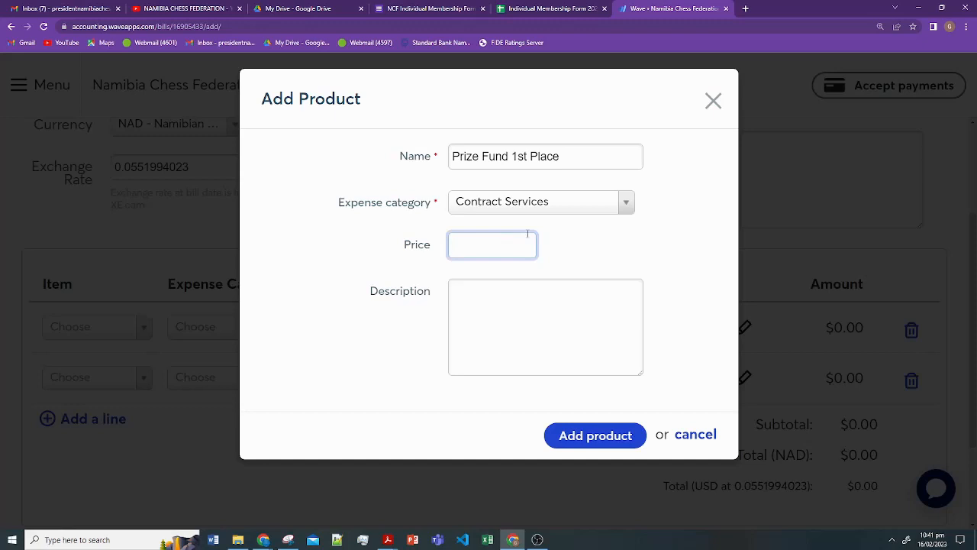
pyautogui.write('500')
pyautogui.click(547, 338)
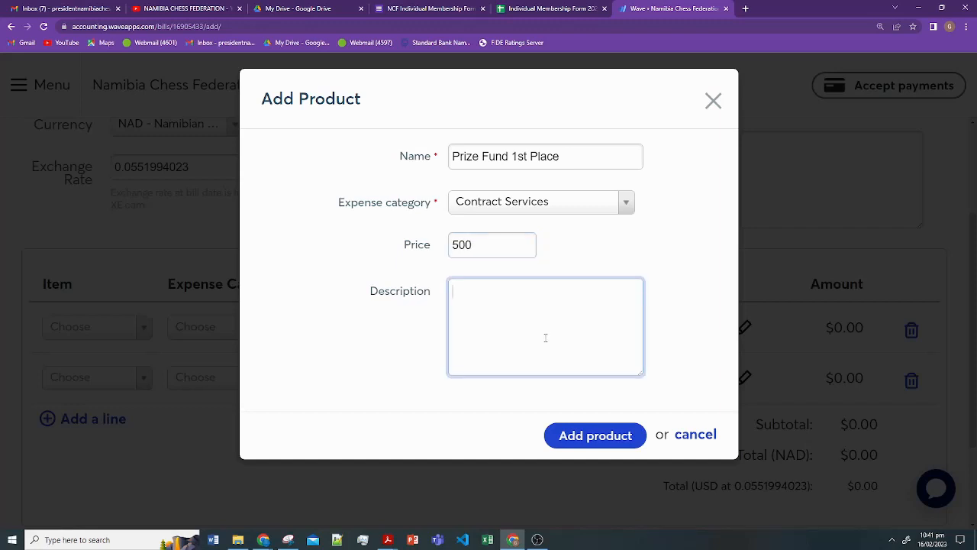
pyautogui.write('1st Place Winner ')
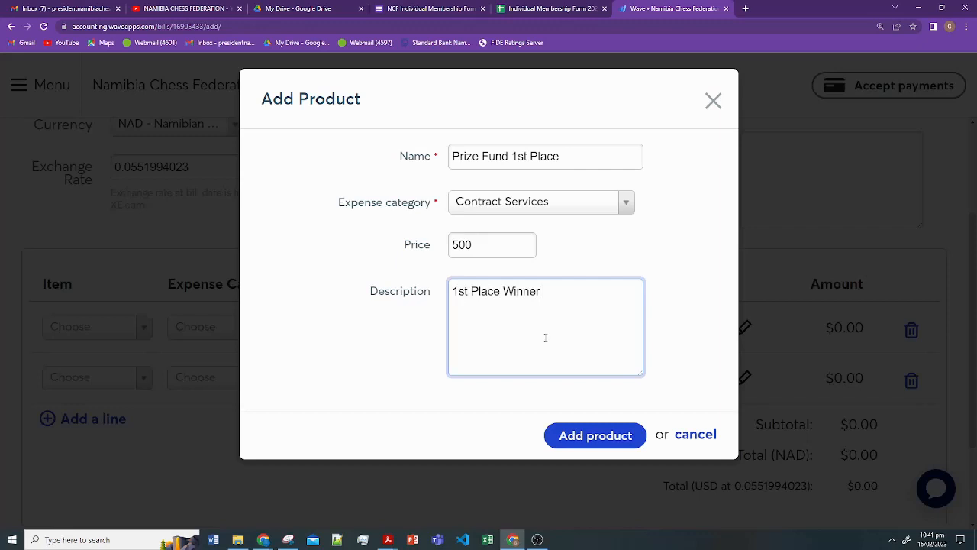
pyautogui.write('T')
pyautogui.press('BackSpace')
pyautogui.write('Zone 3 SlC')
pyautogui.press('BackSpace')
pyautogui.press('BackSpace')
pyautogui.press('BackSpace')
pyautogui.write('NSICC')
pyautogui.click(588, 441)
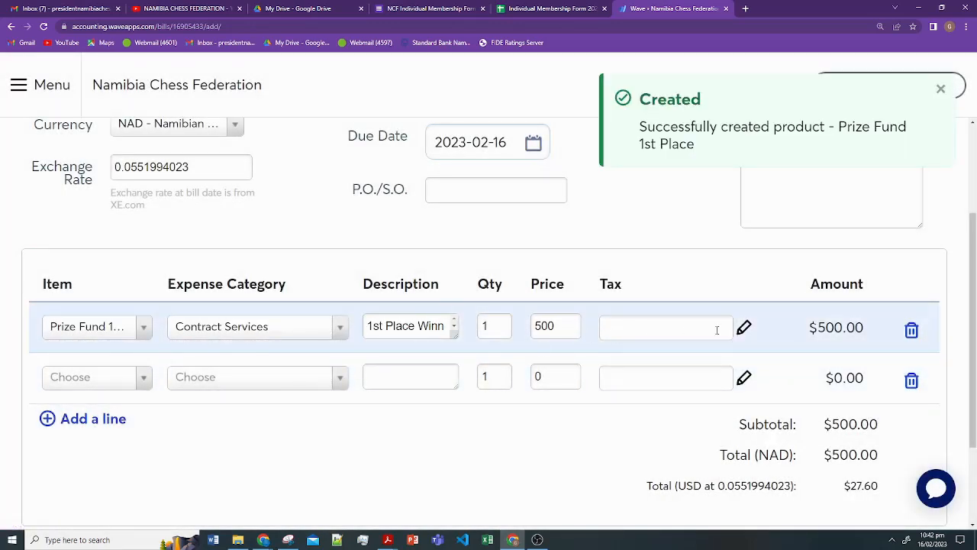
pyautogui.scroll(-1, 781, 360)
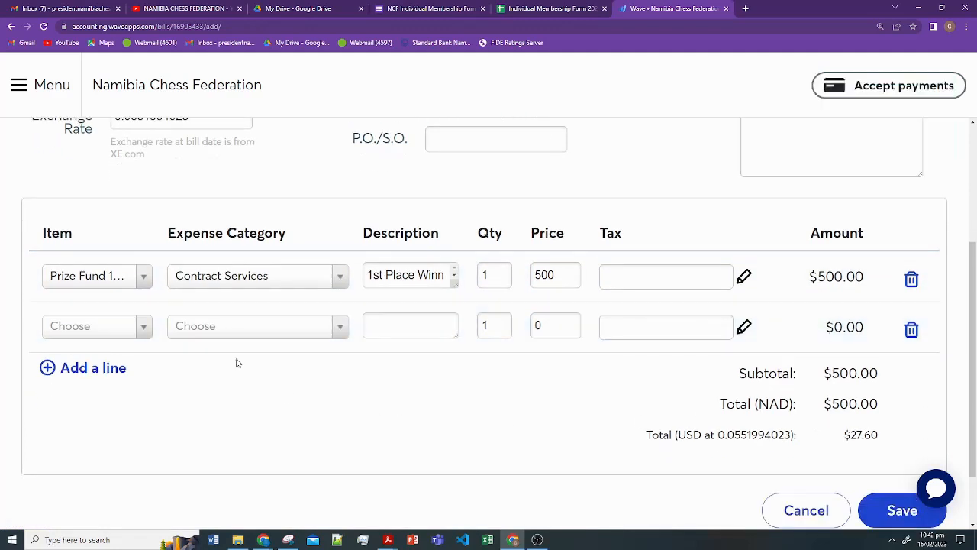
pyautogui.click(139, 325)
# - Start a new product 'Prize Fund 2nd PLace' under Contract Services priced at 300
pyautogui.click(119, 304)
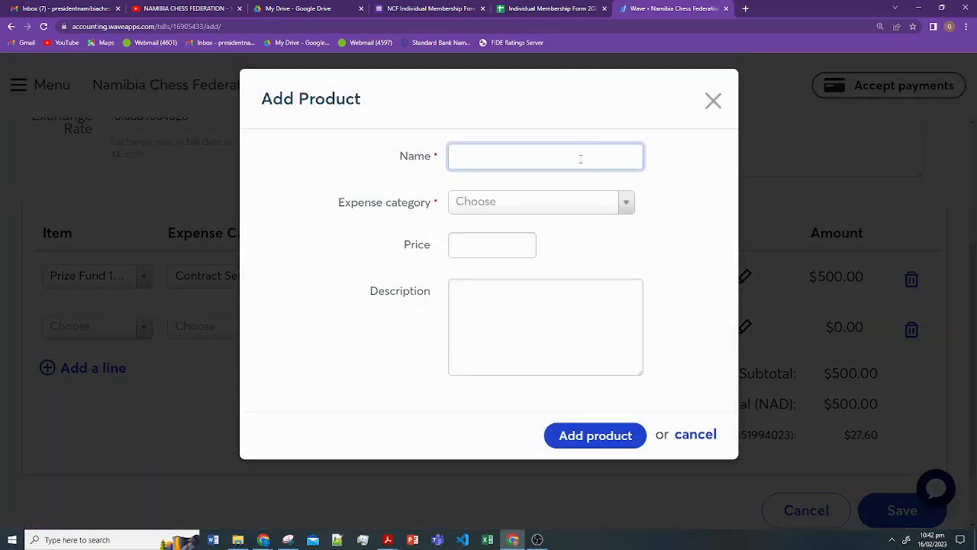
pyautogui.write('Prize Fund 2nd PLace')
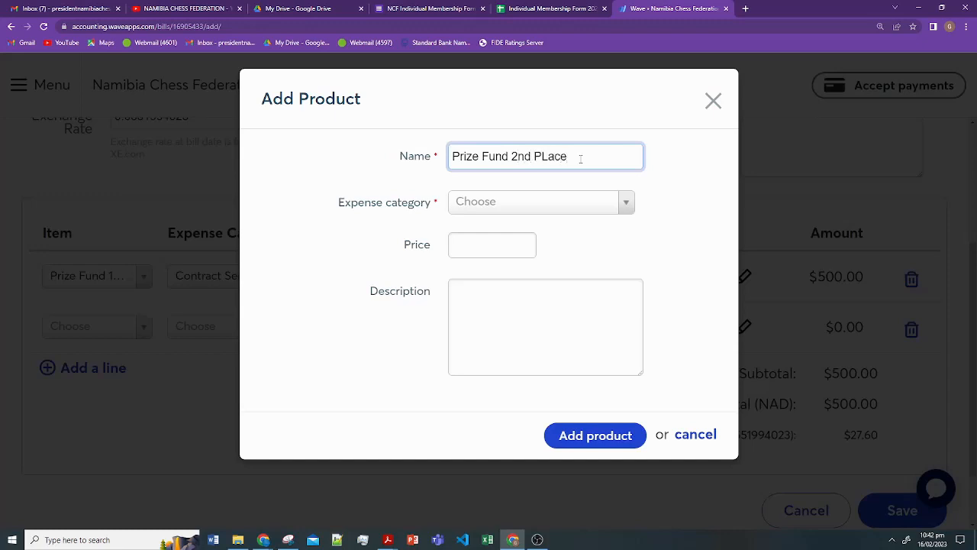
pyautogui.click(593, 203)
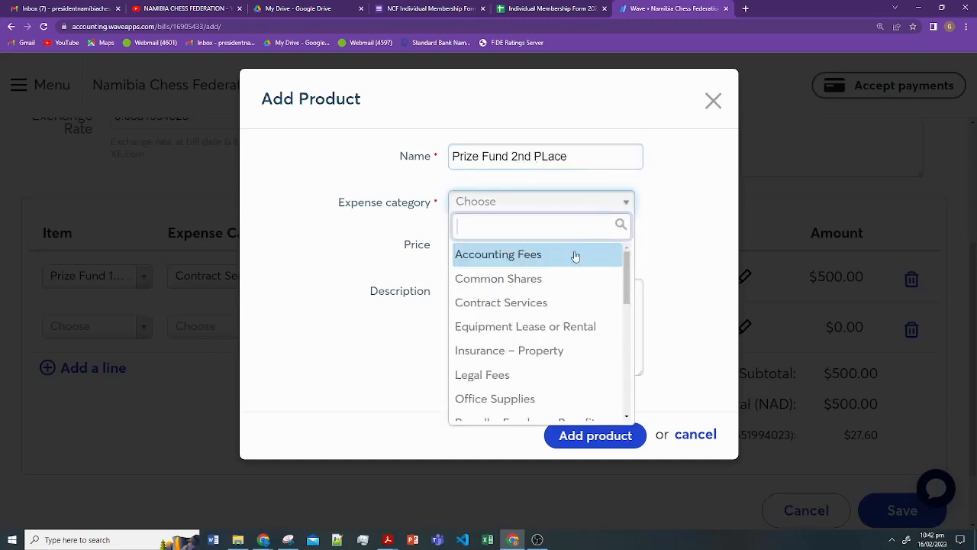
pyautogui.click(546, 304)
pyautogui.click(521, 247)
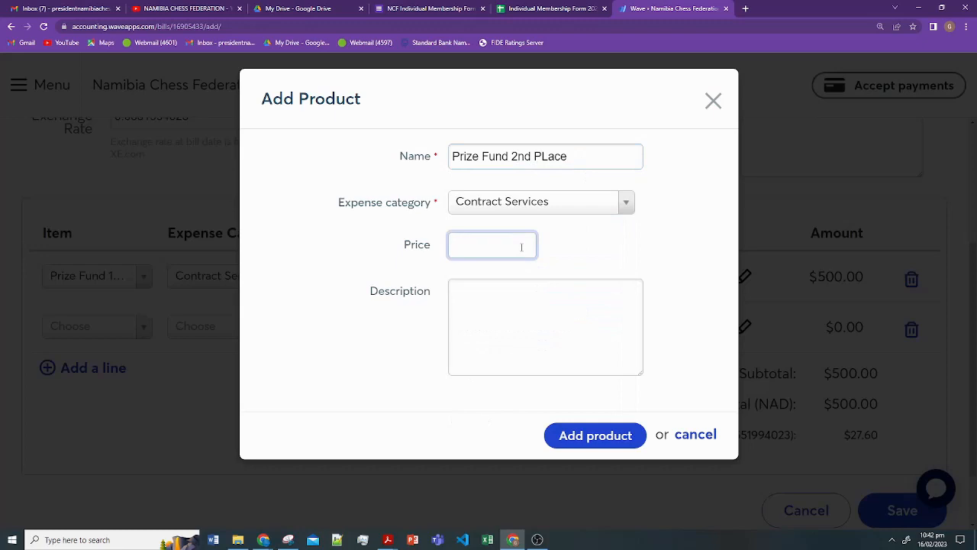
pyautogui.write('300')
# - Describe it 'Second Place Zone 3 NSICC', add it to the bill, and add a third line
pyautogui.click(544, 313)
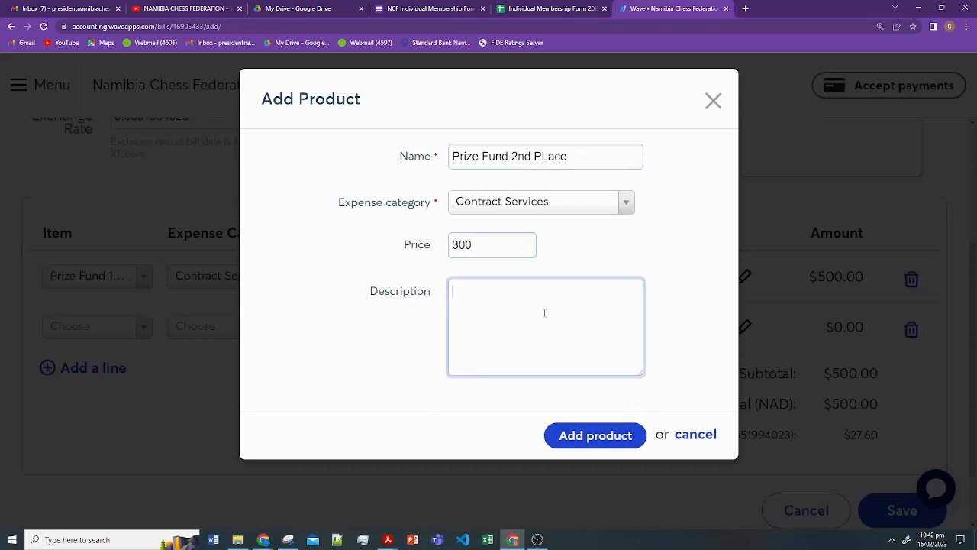
pyautogui.write('Second Place Zon')
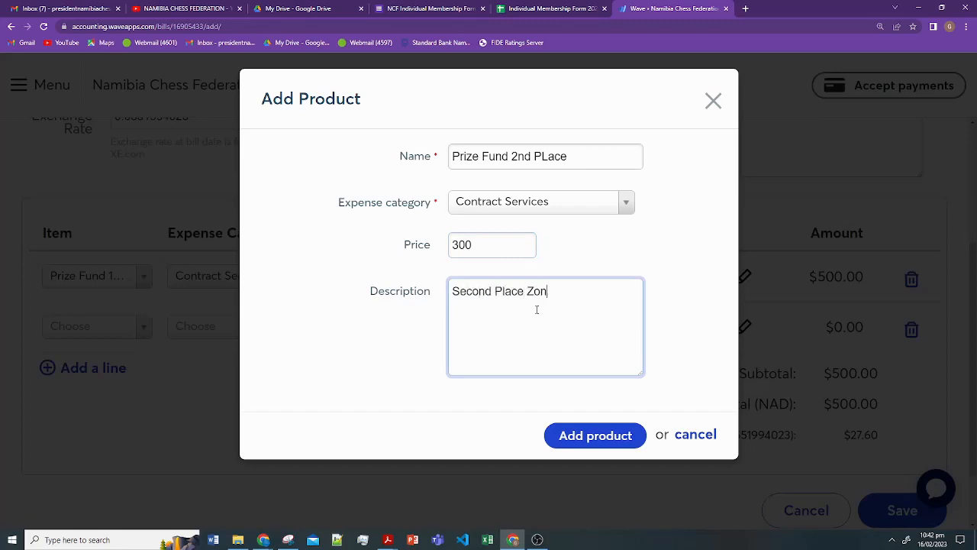
pyautogui.write('e 3 NSICC')
pyautogui.click(596, 435)
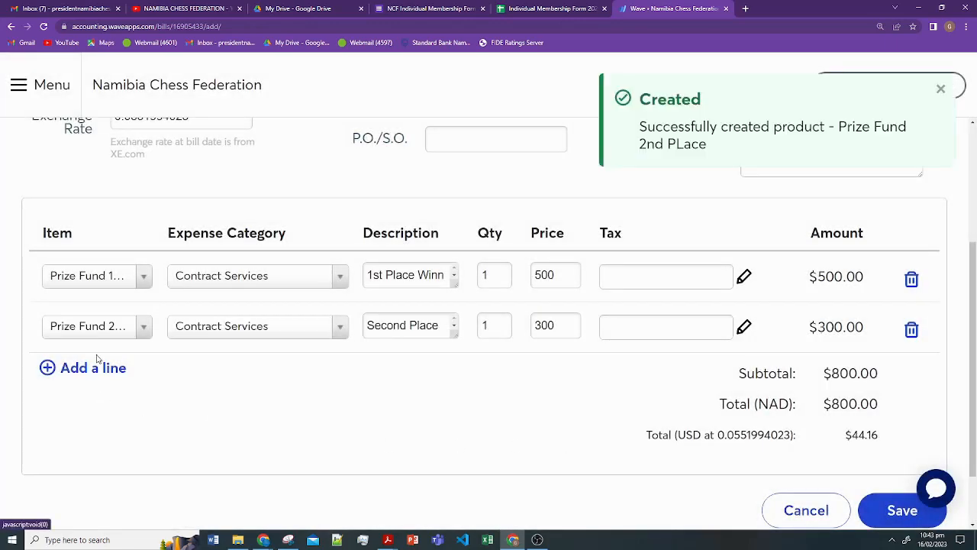
pyautogui.click(94, 369)
pyautogui.click(140, 382)
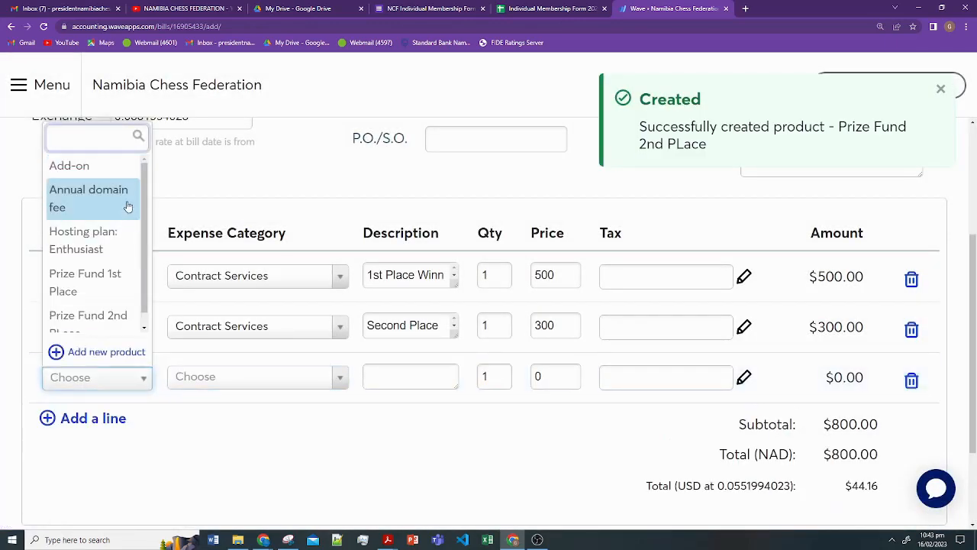
# - Start a new product named Prize Fund under the Contract Services expense category
pyautogui.click(98, 353)
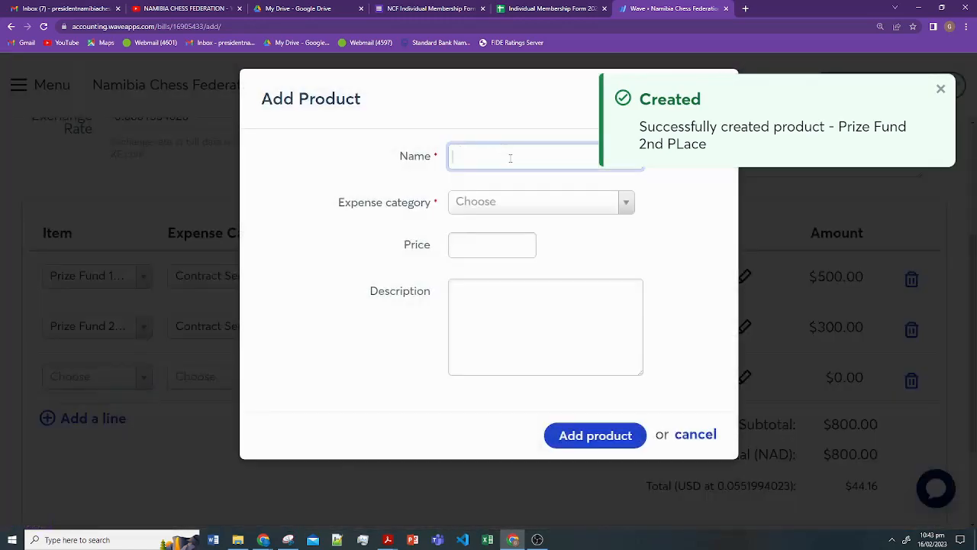
pyautogui.write('Priz')
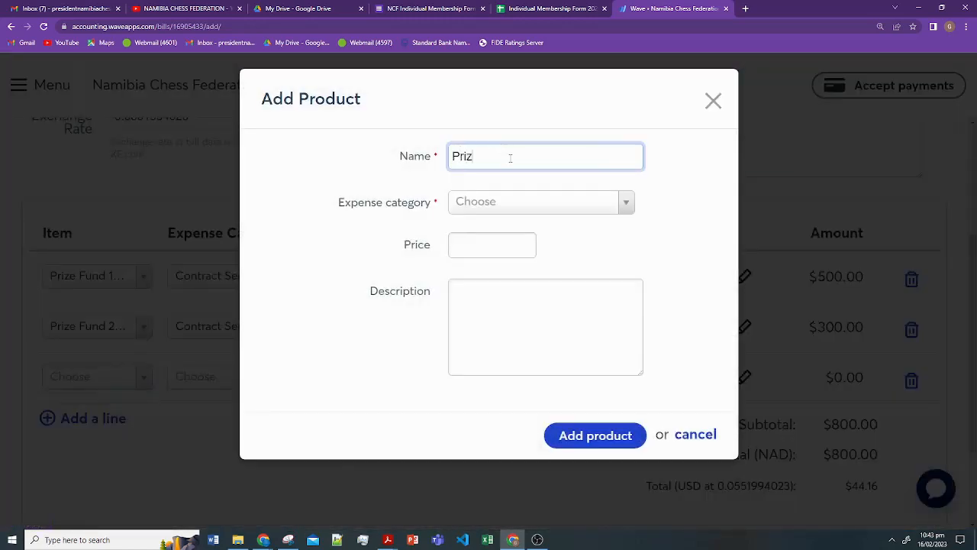
pyautogui.write('e Fund')
pyautogui.press('Tab')
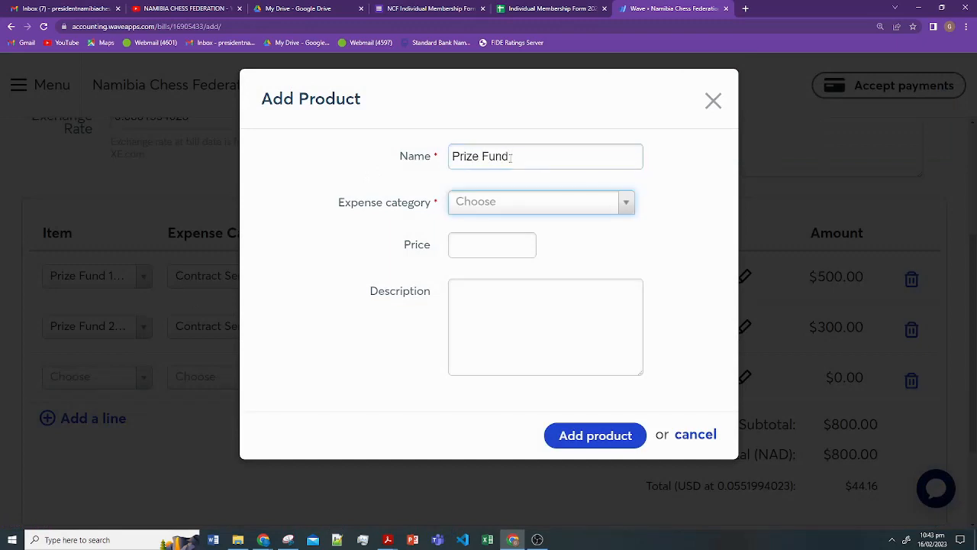
pyautogui.click(558, 209)
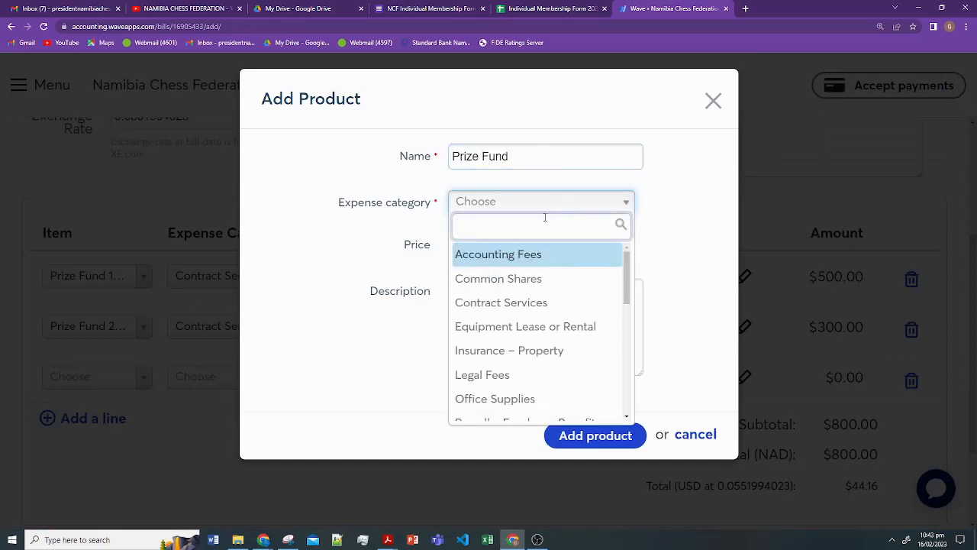
pyautogui.click(548, 300)
# - Price it at 150, describe it as '3rd Place Zone 3 NSICC', and add it to the bill
pyautogui.click(497, 245)
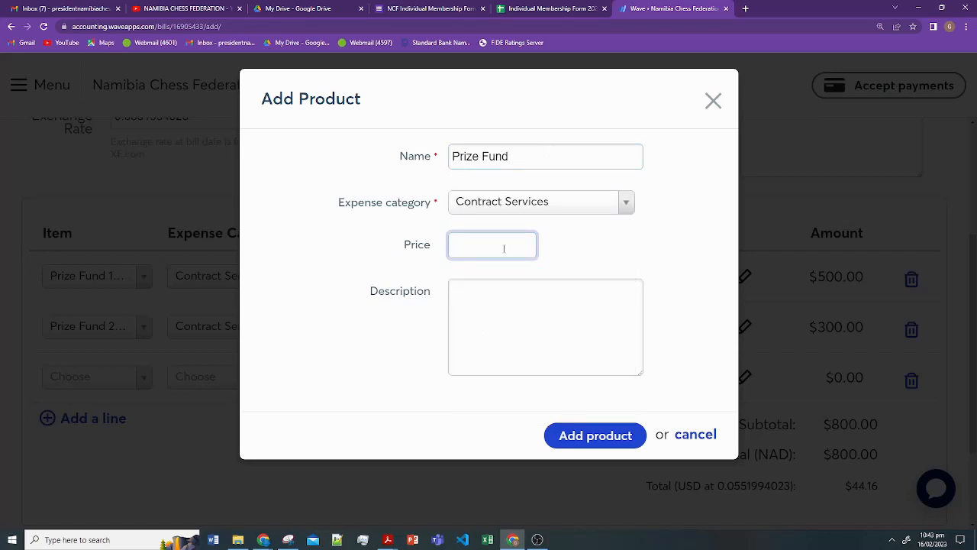
pyautogui.press('BackSpace')
pyautogui.write('200')
pyautogui.press('BackSpace')
pyautogui.write('150')
pyautogui.press('BackSpace')
pyautogui.press('BackSpace')
pyautogui.press('BackSpace')
pyautogui.press('BackSpace')
pyautogui.press('BackSpace')
pyautogui.write('150')
pyautogui.click(524, 302)
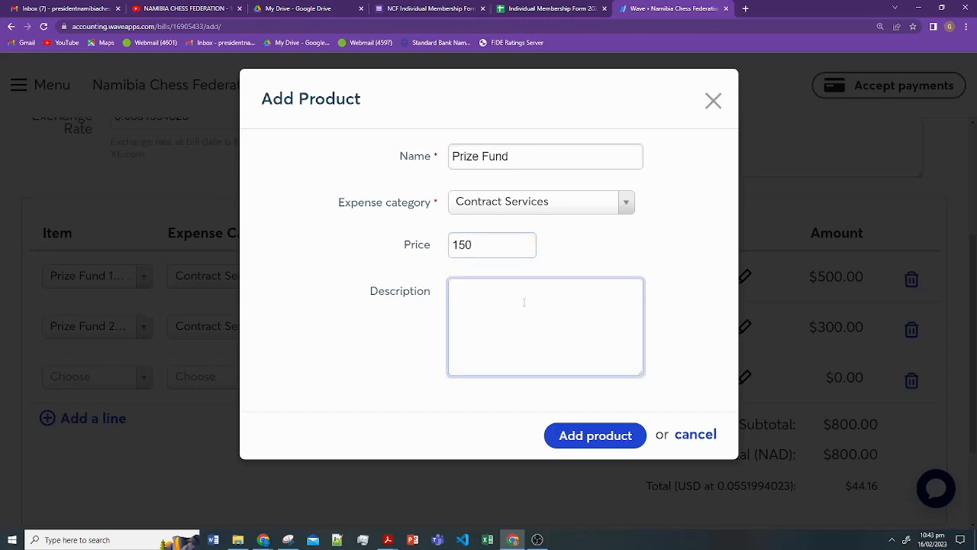
pyautogui.write('3rd Place Zone 3 NSICC')
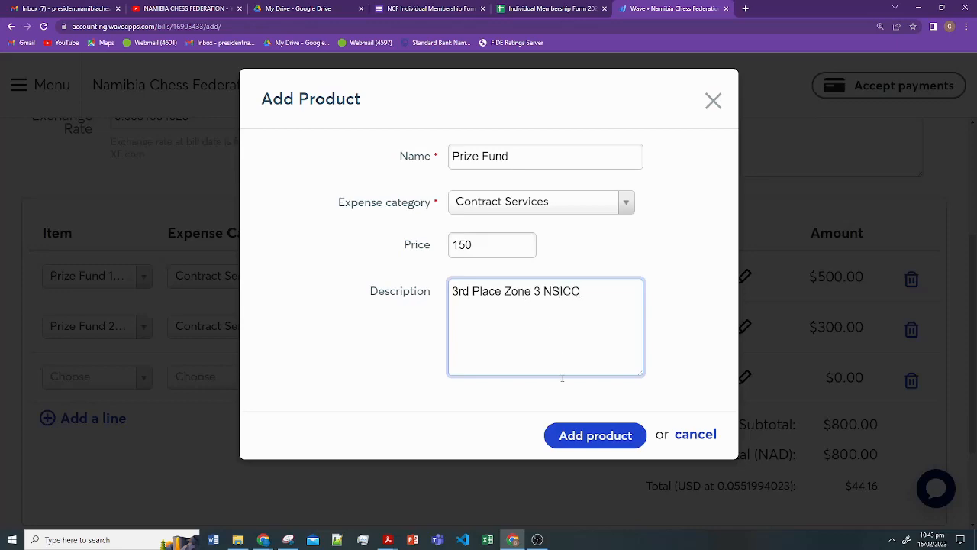
pyautogui.click(585, 437)
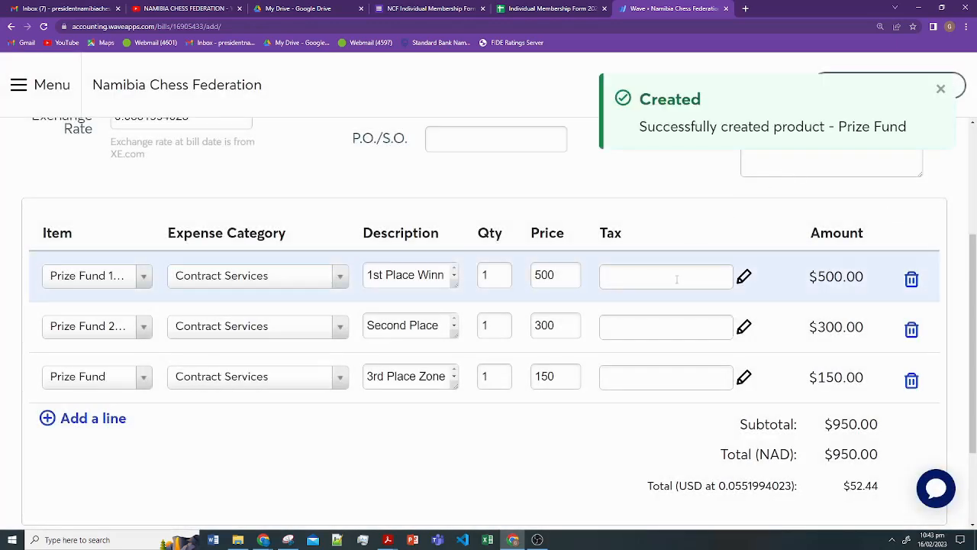
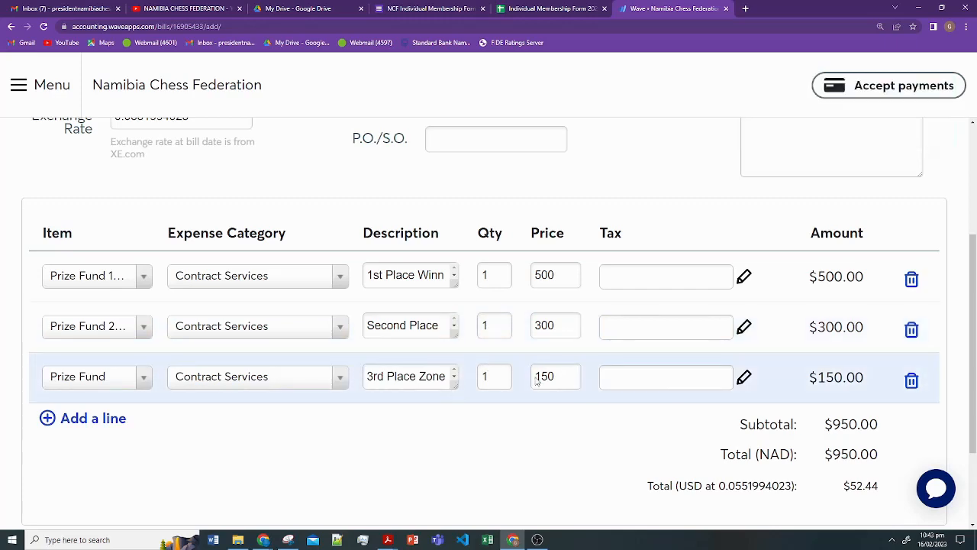
# - Pick 18 February 2023 in both the Bill Date and Due Date calendars, then recheck the bill date
pyautogui.scroll(-2, 565, 382)
pyautogui.scroll(-1, 596, 387)
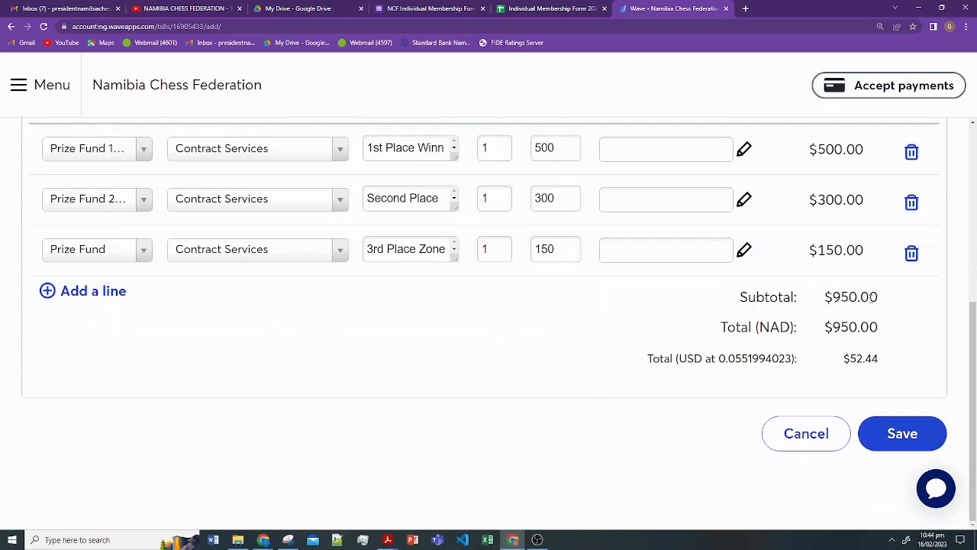
pyautogui.scroll(2, 870, 328)
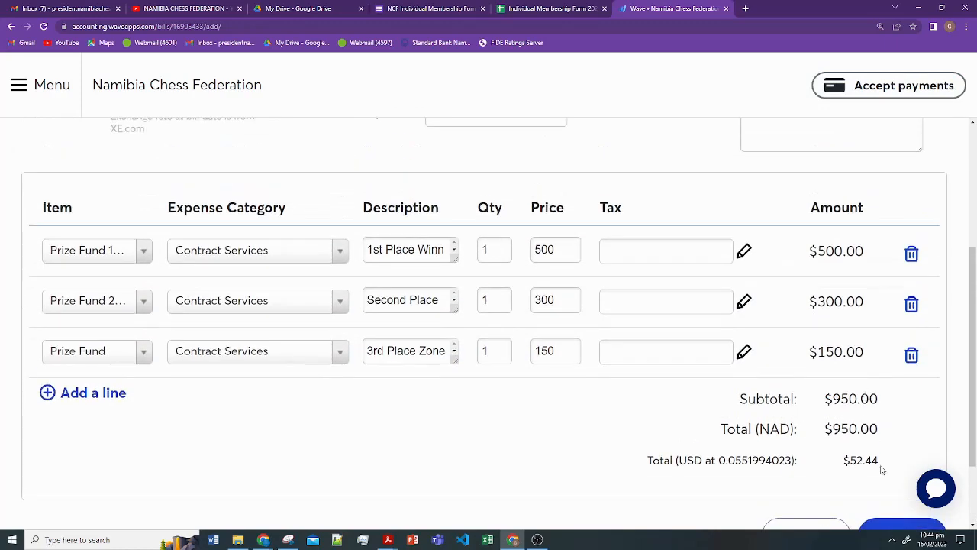
pyautogui.scroll(4, 882, 470)
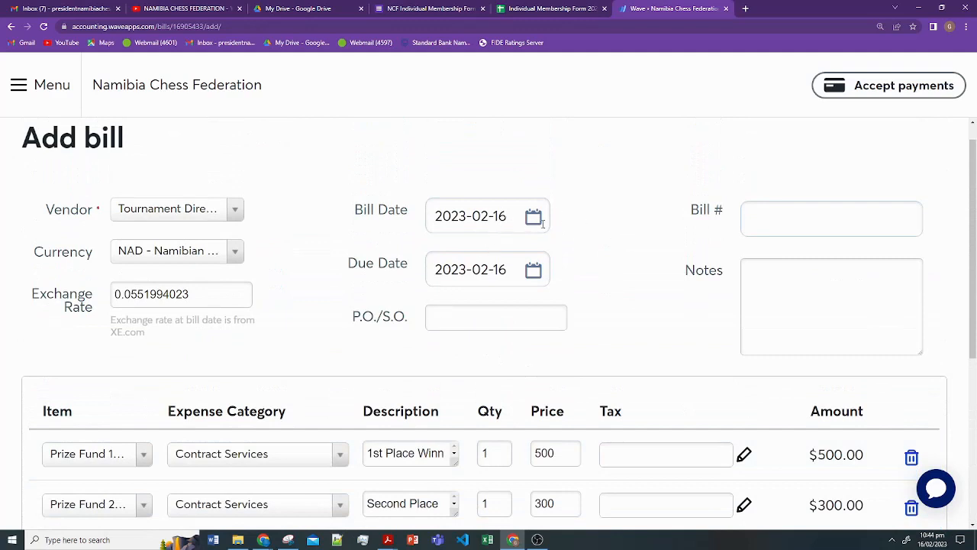
pyautogui.click(533, 217)
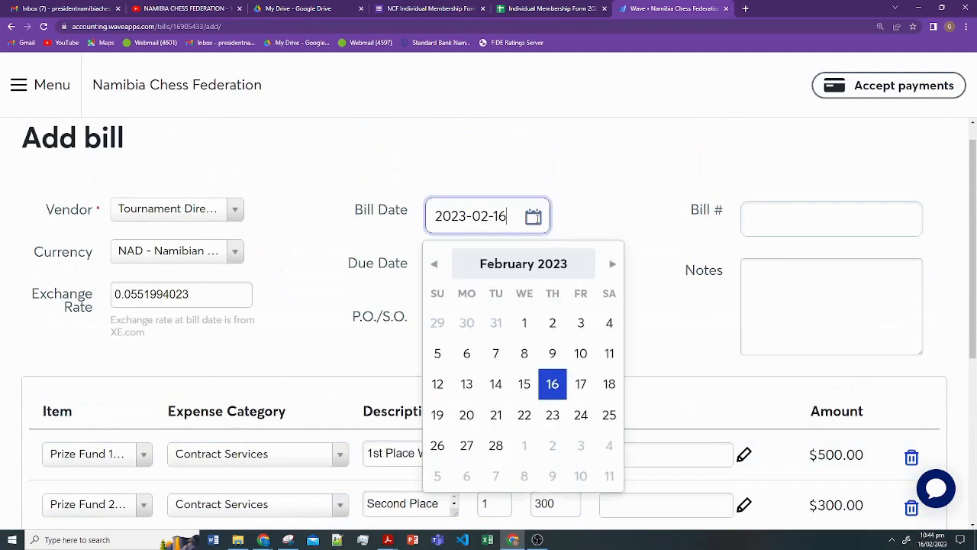
pyautogui.click(608, 384)
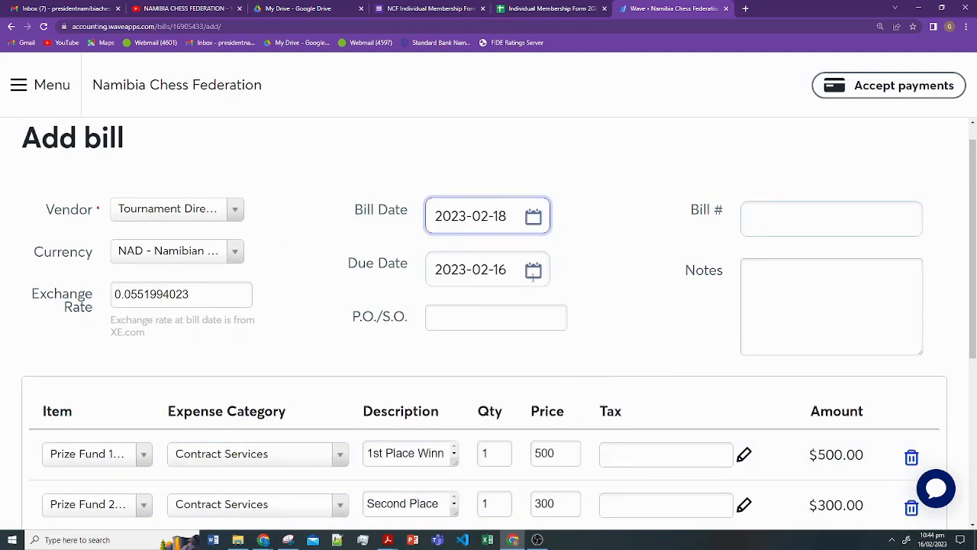
pyautogui.click(533, 271)
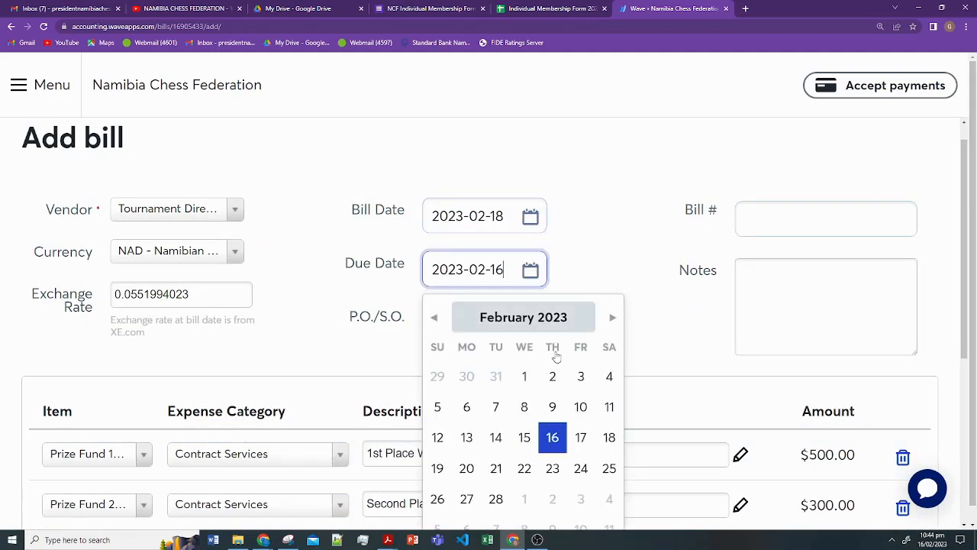
pyautogui.click(610, 438)
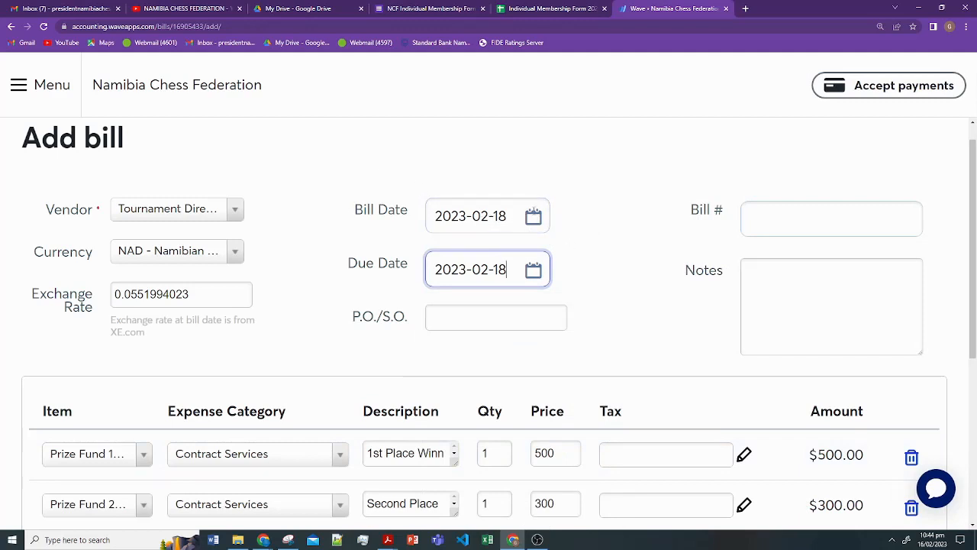
pyautogui.click(532, 216)
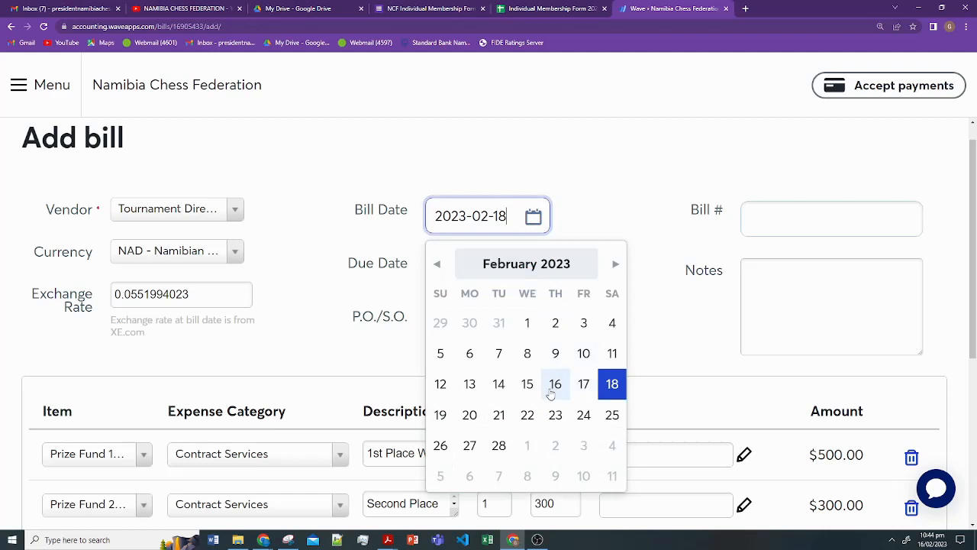
pyautogui.click(594, 200)
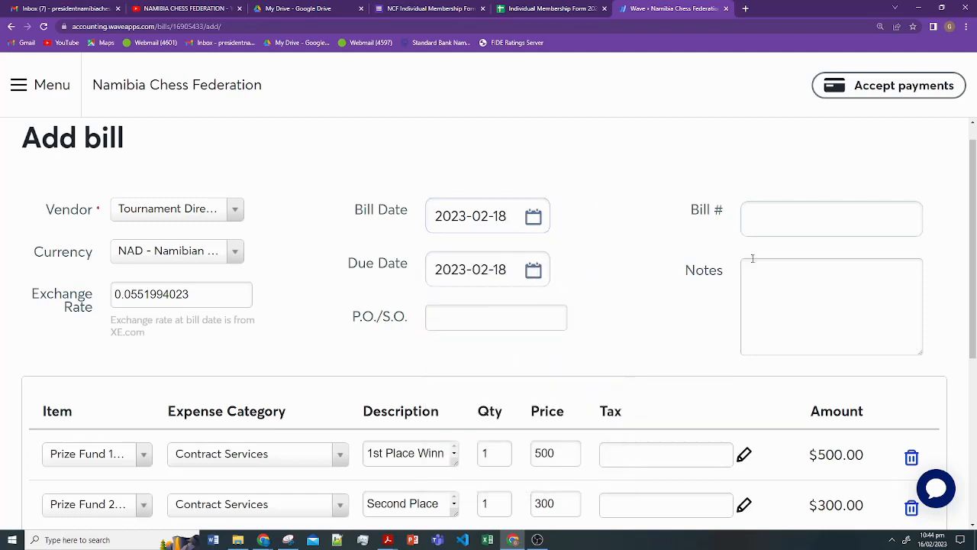
# - Enter bill number 2 and a note on prize money for the Zonal Schools Individual Chess Championships
pyautogui.click(799, 222)
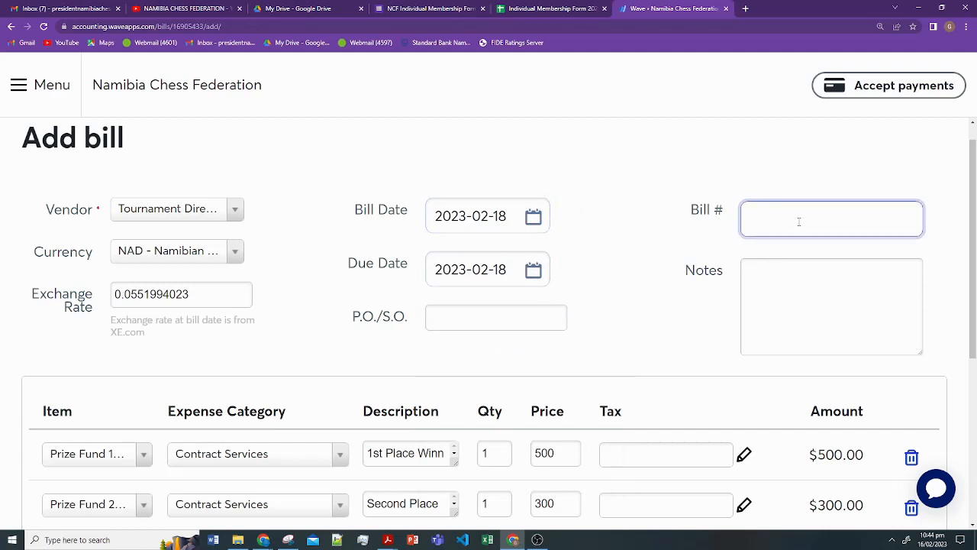
pyautogui.write('2')
pyautogui.click(812, 287)
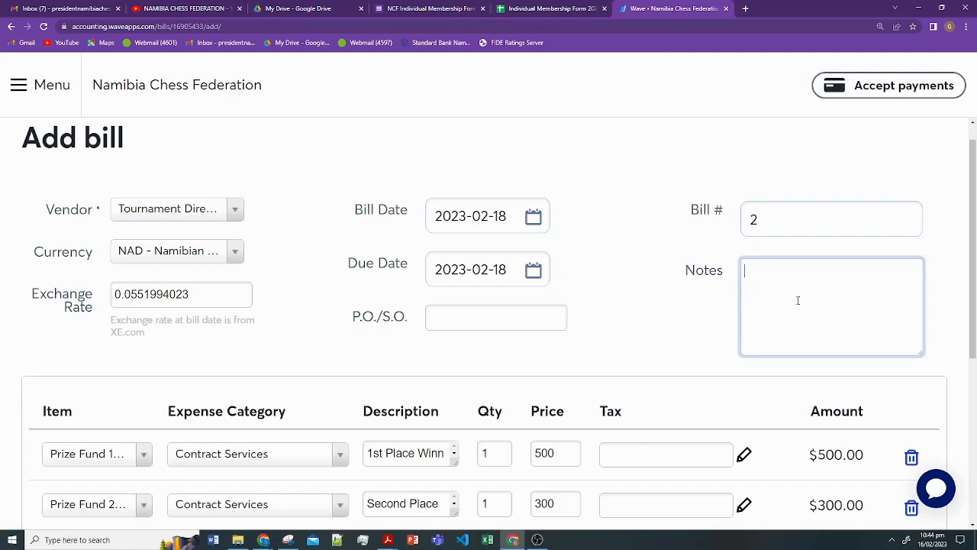
pyautogui.write('Price Money for Z')
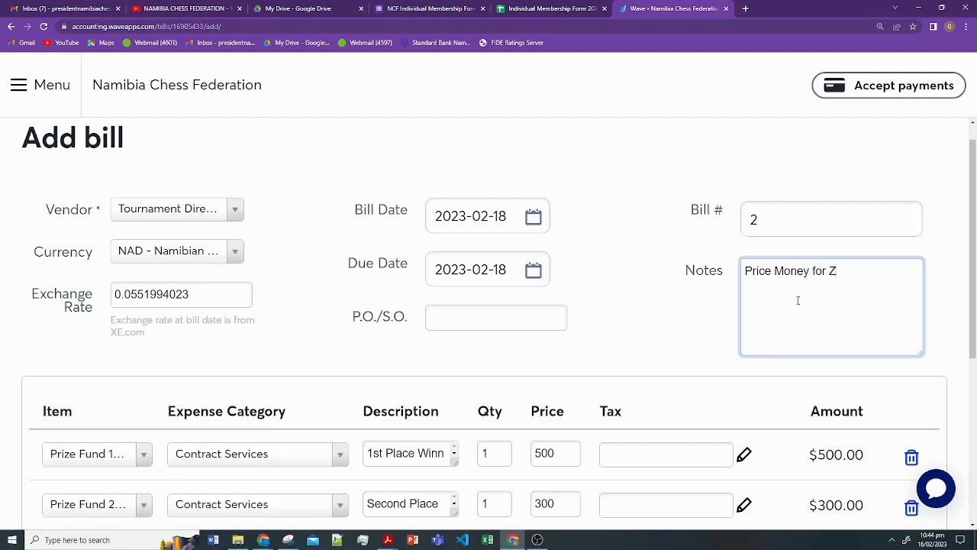
pyautogui.write('onal Chess Cha')
pyautogui.press('BackSpace')
pyautogui.press('BackSpace')
pyautogui.press('BackSpace')
pyautogui.press('BackSpace')
pyautogui.press('BackSpace')
pyautogui.press('BackSpace')
pyautogui.press('BackSpace')
pyautogui.press('BackSpace')
pyautogui.write('ols Individ')
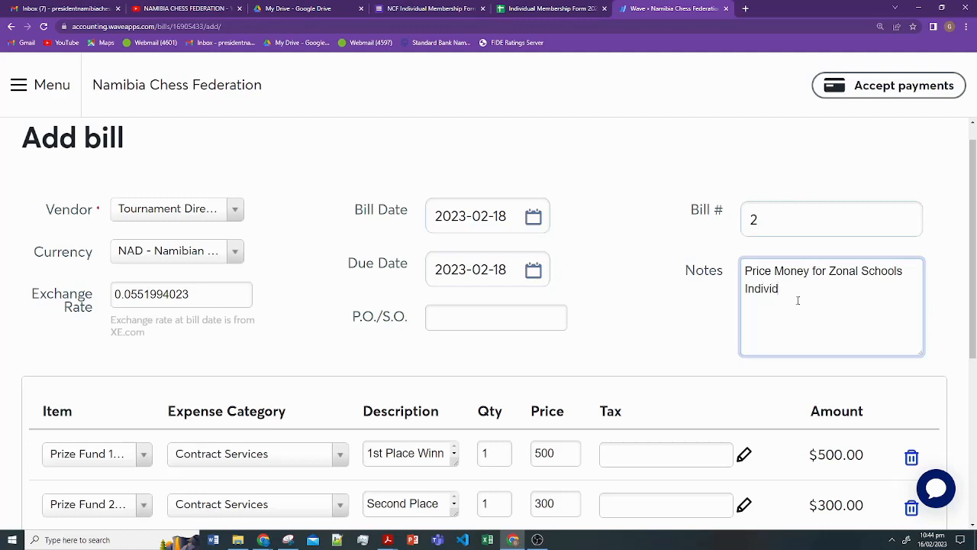
pyautogui.write('ual Chess Championships')
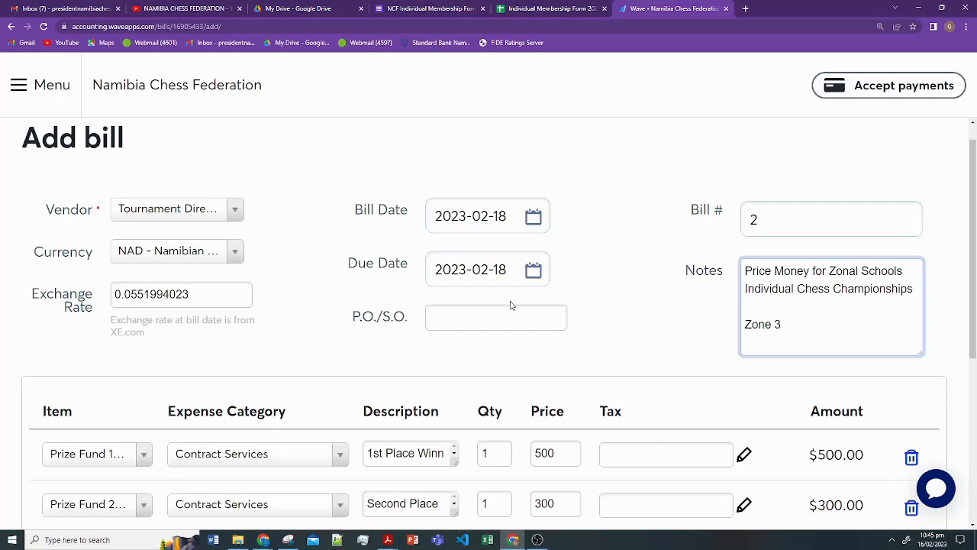
pyautogui.scroll(-1, 595, 290)
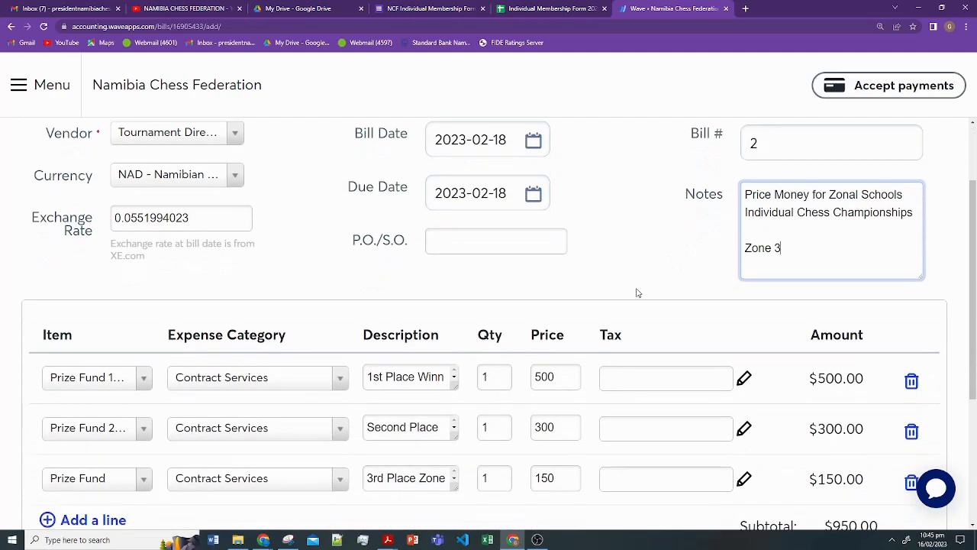
pyautogui.scroll(1, 638, 293)
pyautogui.scroll(-4, 638, 292)
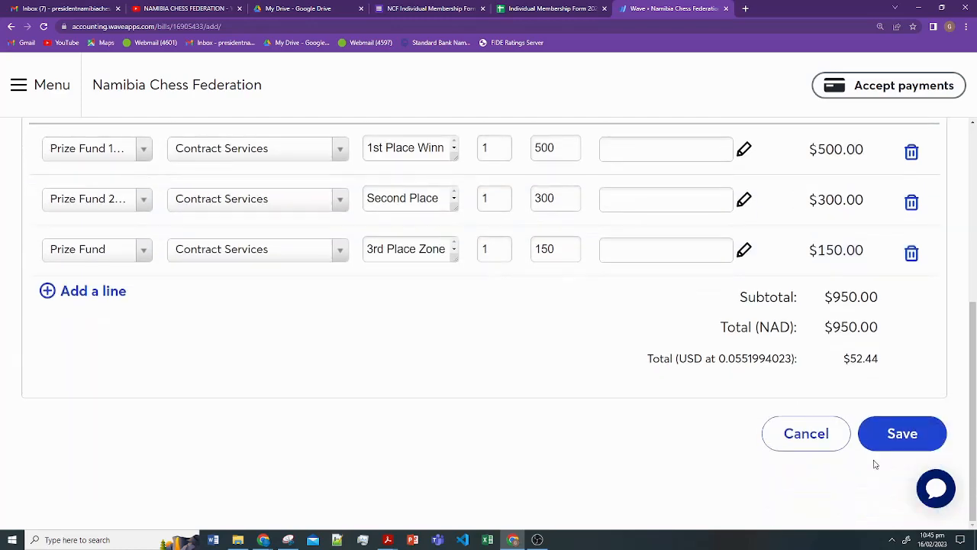
# - Save the NAD 950.00 Tournament Director bill and confirm it is listed unpaid, due 2023-02-18
pyautogui.click(901, 441)
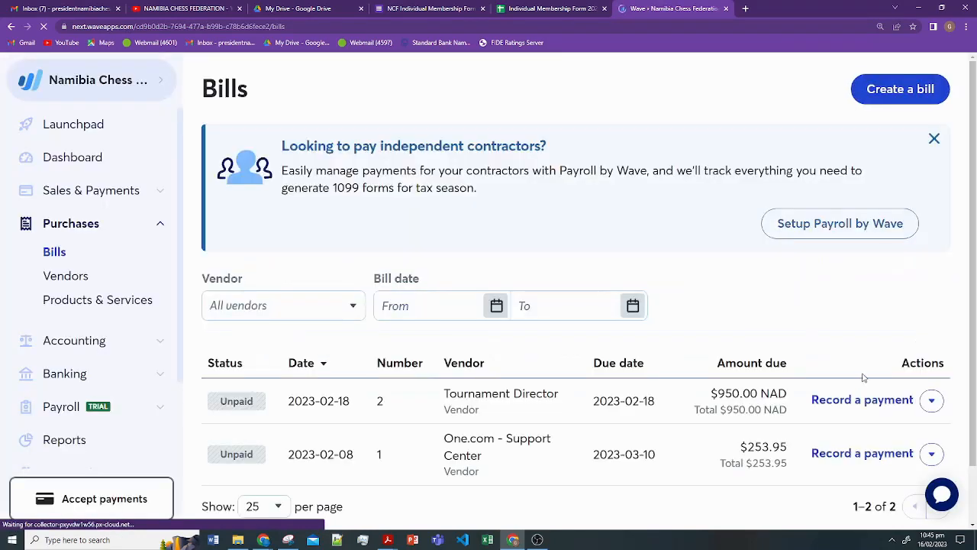
pyautogui.scroll(-2, 862, 377)
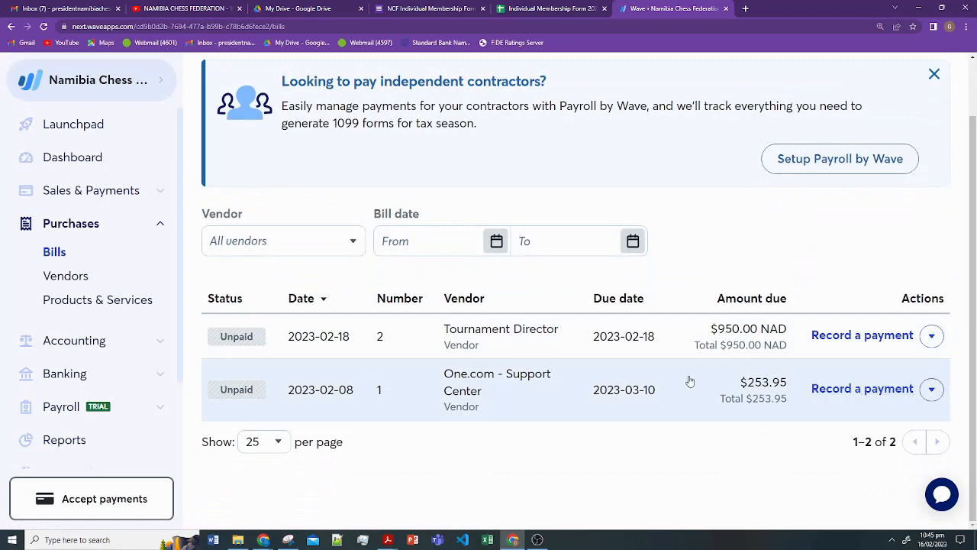
pyautogui.scroll(1, 739, 372)
pyautogui.scroll(-1, 741, 375)
pyautogui.scroll(1, 725, 386)
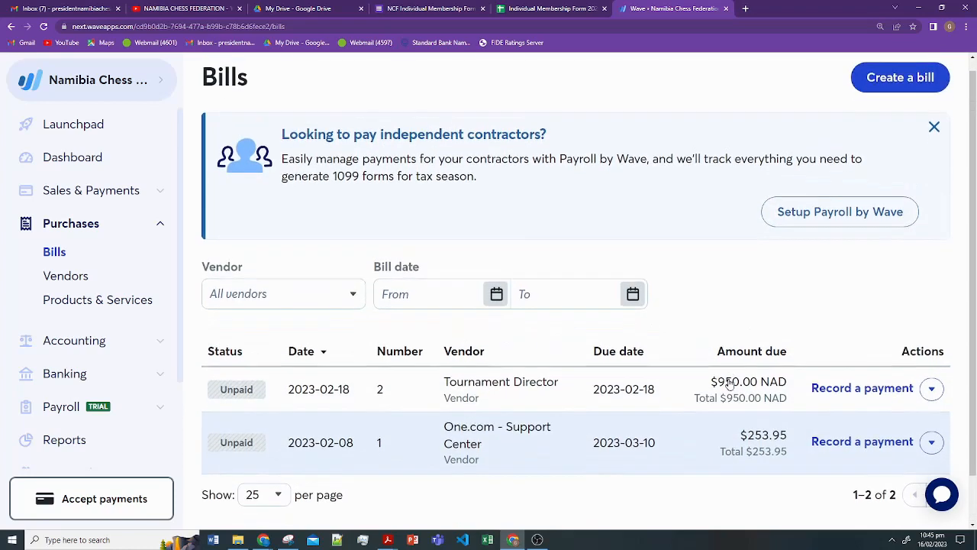
pyautogui.scroll(-1, 534, 384)
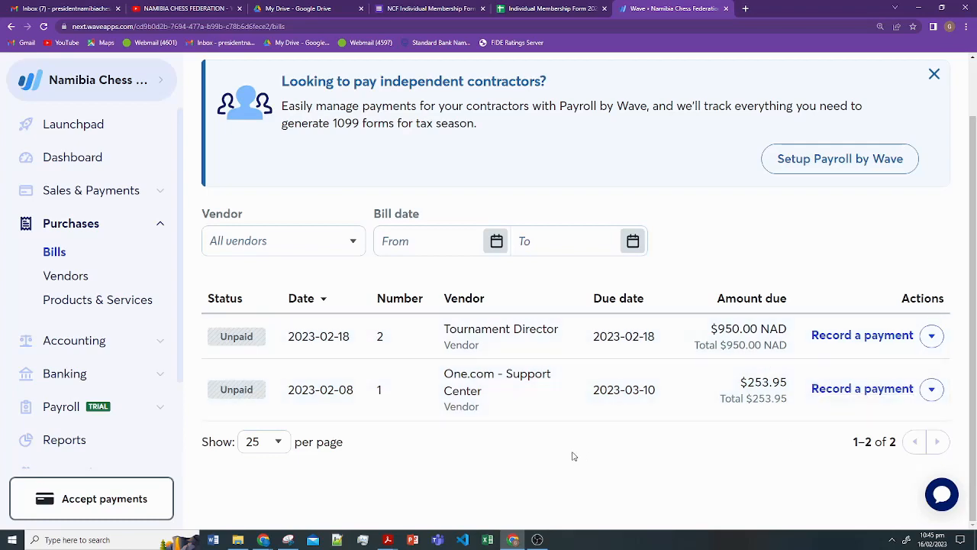
pyautogui.scroll(1, 572, 454)
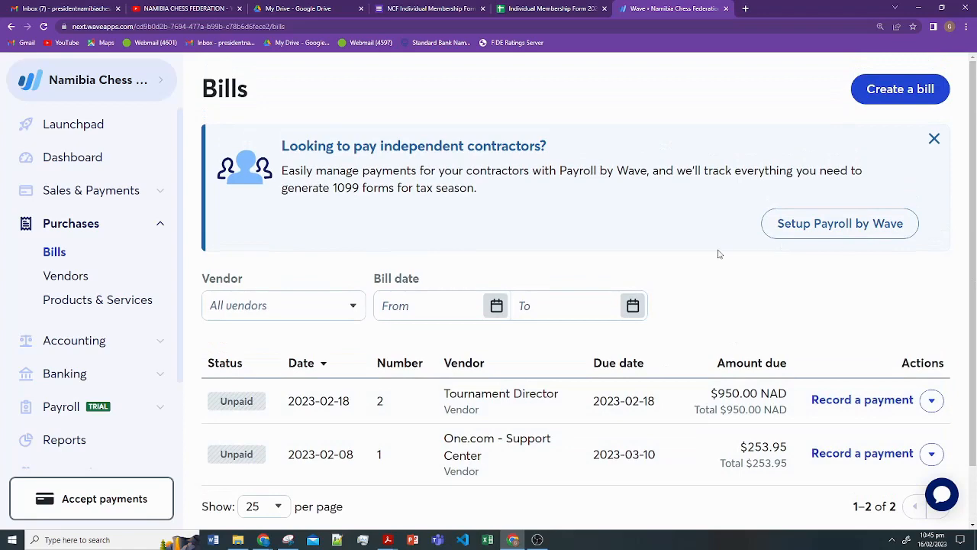
# - Open the Dashboard and scroll through the Cash Flow and Profit and Loss charts
pyautogui.click(99, 157)
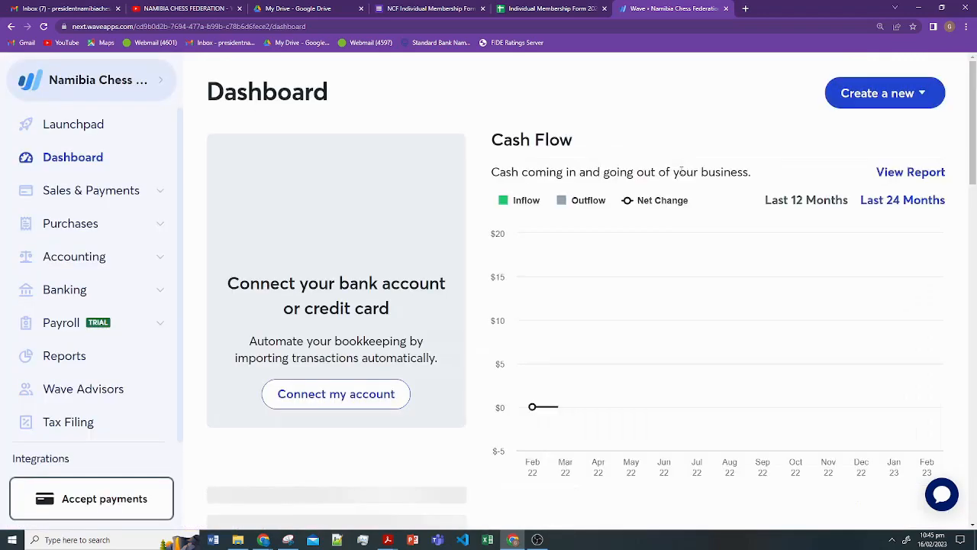
pyautogui.scroll(-1, 695, 198)
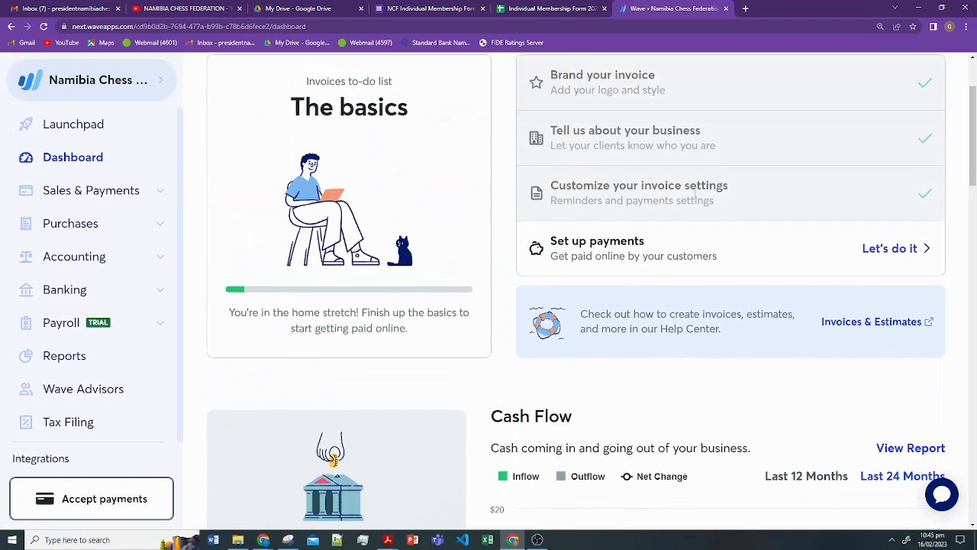
pyautogui.scroll(-4, 695, 200)
pyautogui.scroll(-1, 694, 200)
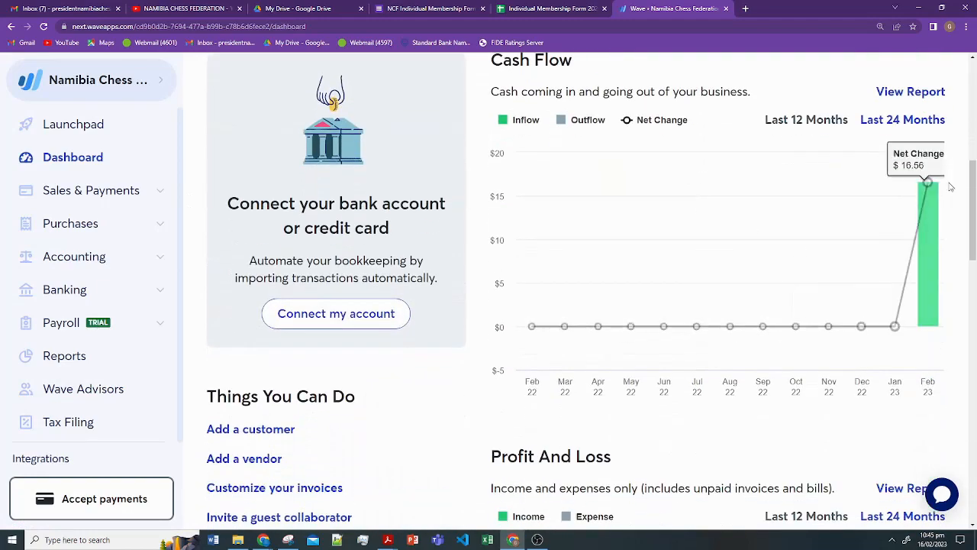
pyautogui.scroll(-5, 949, 191)
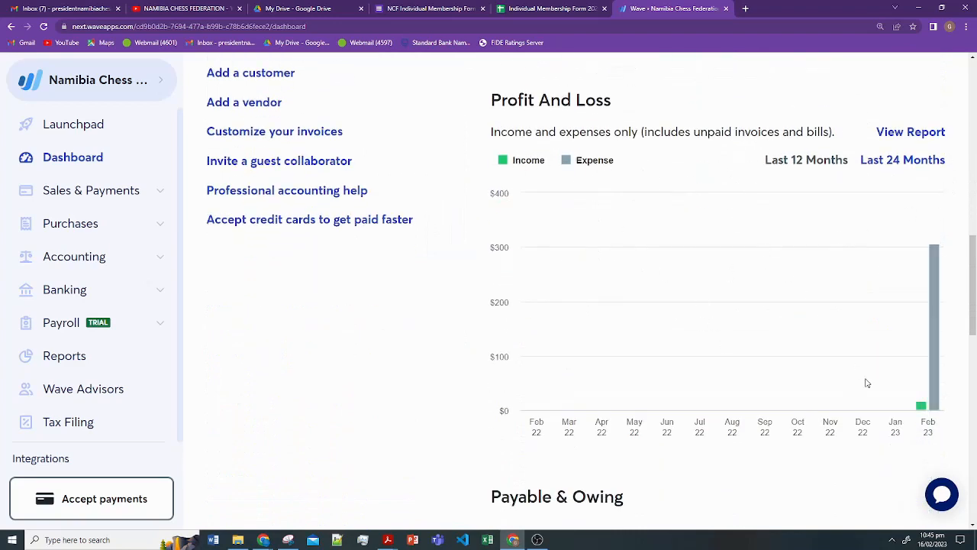
pyautogui.moveTo(923, 408)
pyautogui.moveTo(939, 326)
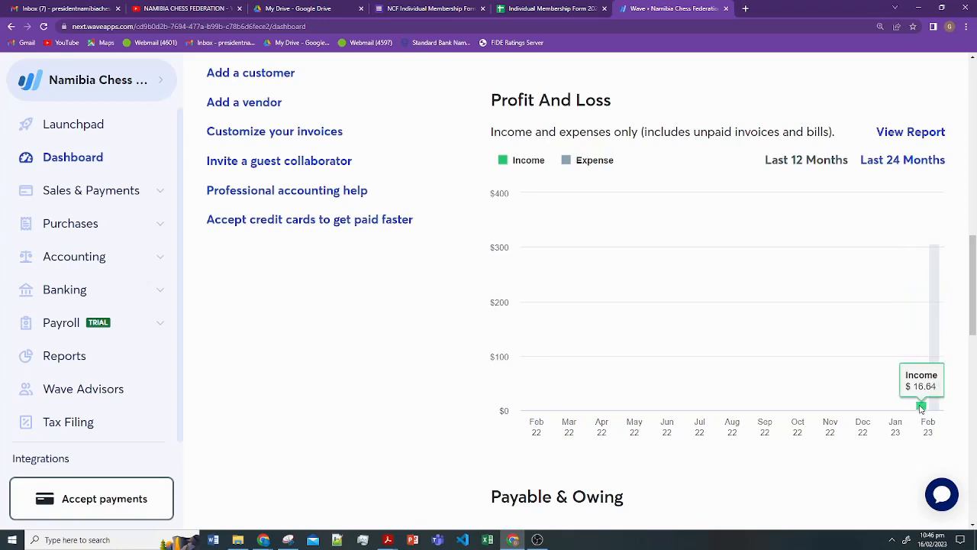
pyautogui.scroll(-2, 828, 394)
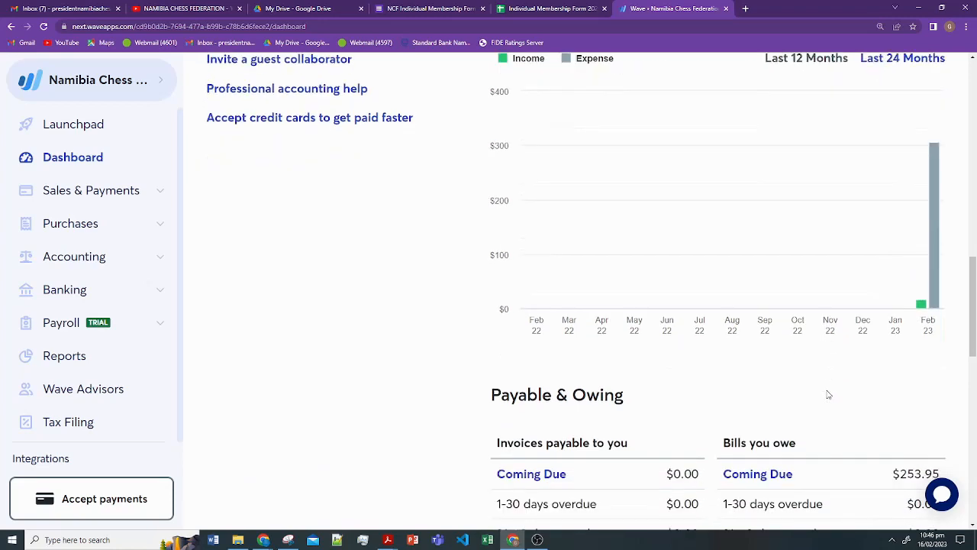
pyautogui.scroll(-3, 828, 394)
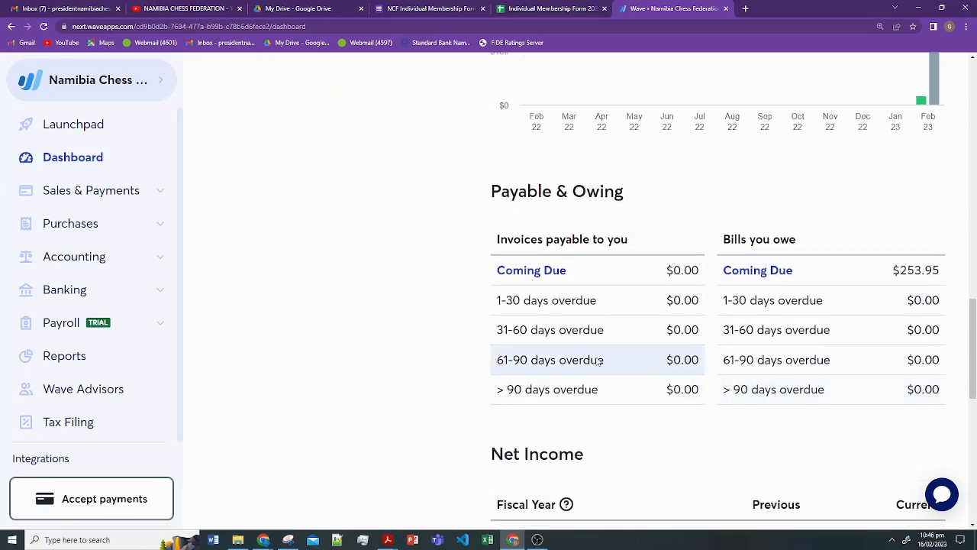
pyautogui.scroll(1, 759, 327)
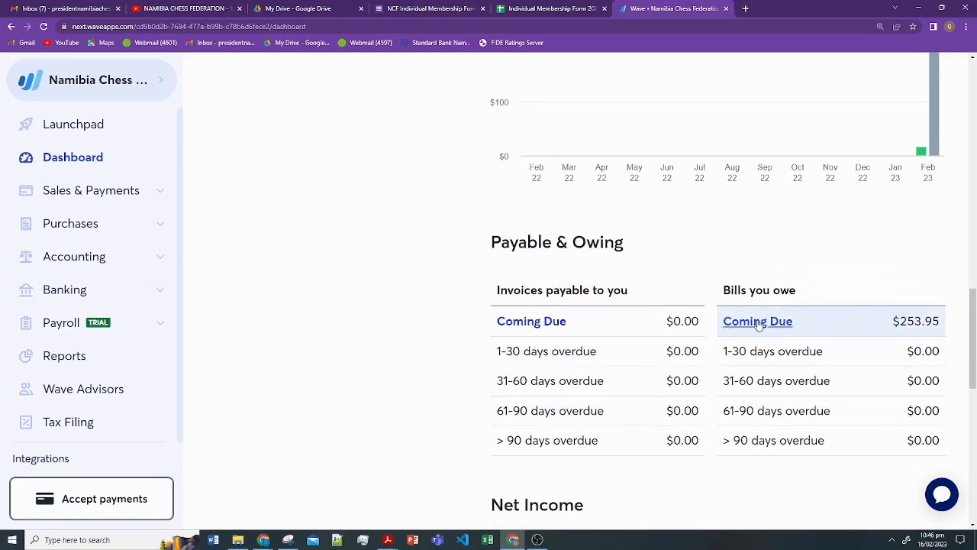
pyautogui.scroll(-1, 761, 326)
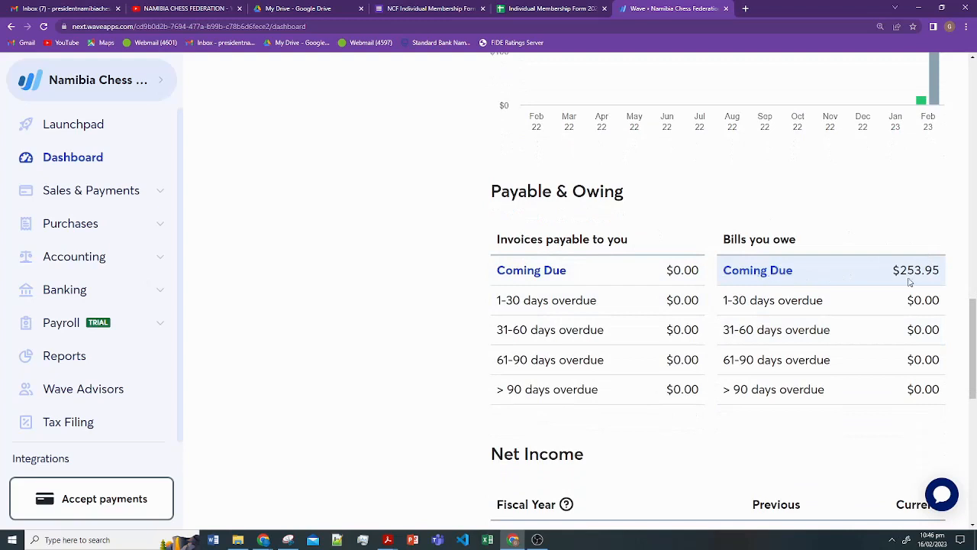
# - Highlight the 253.95 in bills owed, then review the Payable & Owing and Net Income sections
pyautogui.moveTo(900, 270); pyautogui.dragTo(940, 271)
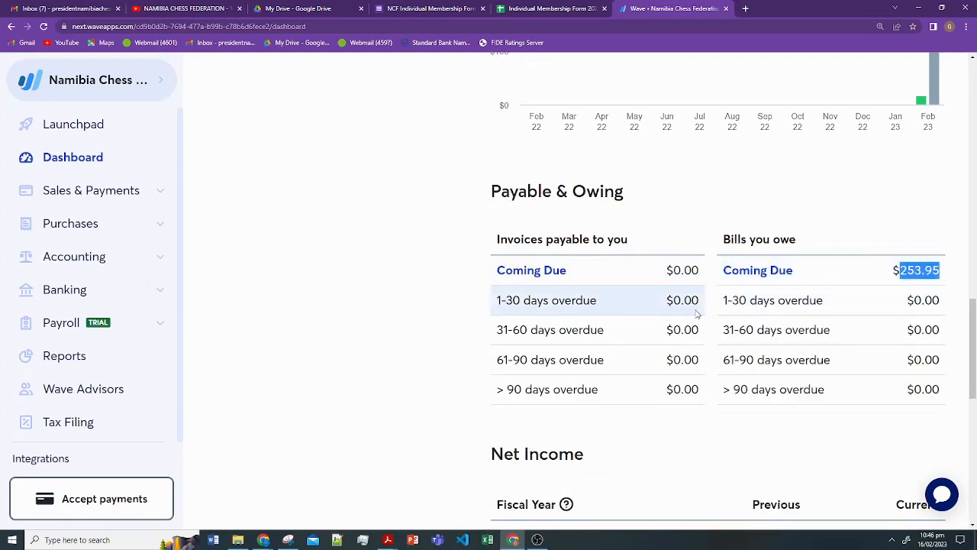
pyautogui.scroll(-1, 828, 327)
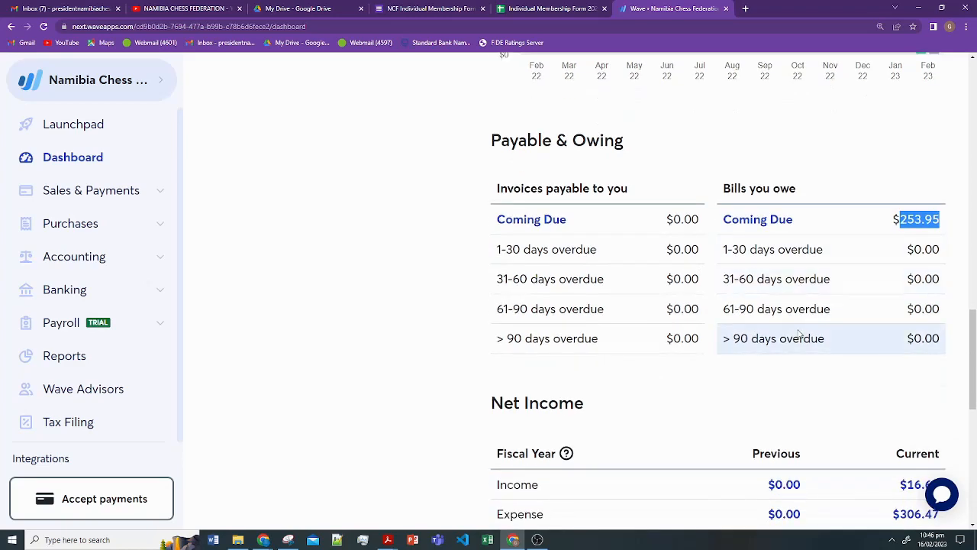
pyautogui.scroll(-2, 565, 275)
pyautogui.scroll(-1, 564, 268)
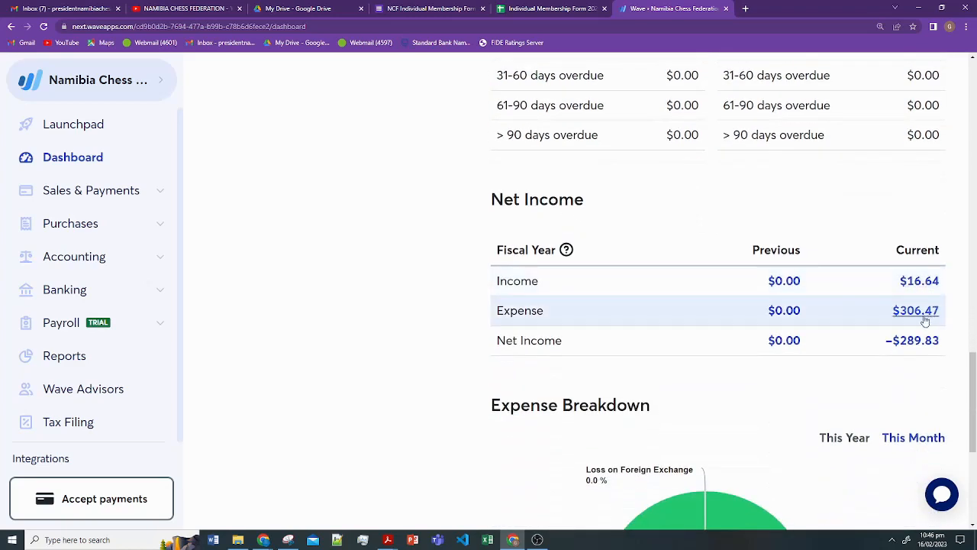
pyautogui.scroll(-2, 878, 348)
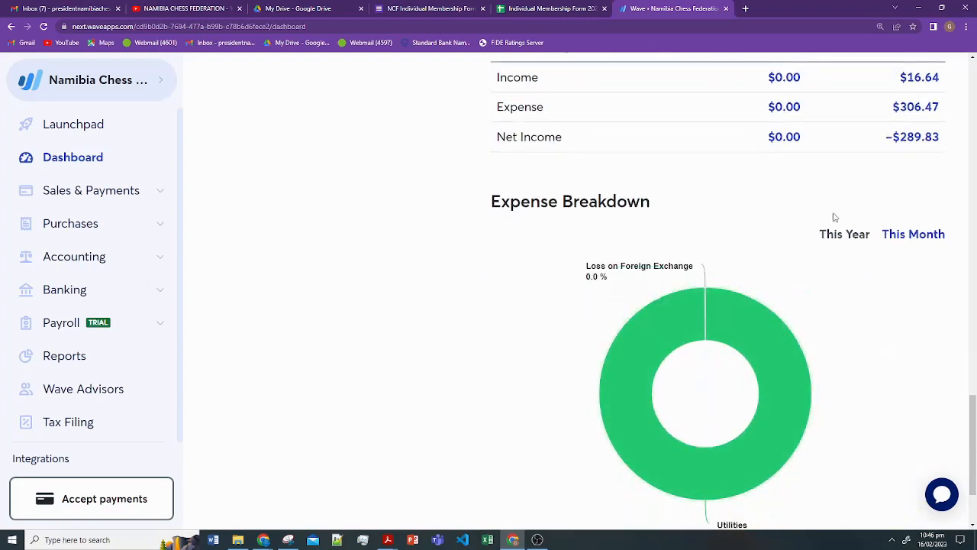
pyautogui.scroll(-1, 893, 385)
pyautogui.scroll(10, 882, 396)
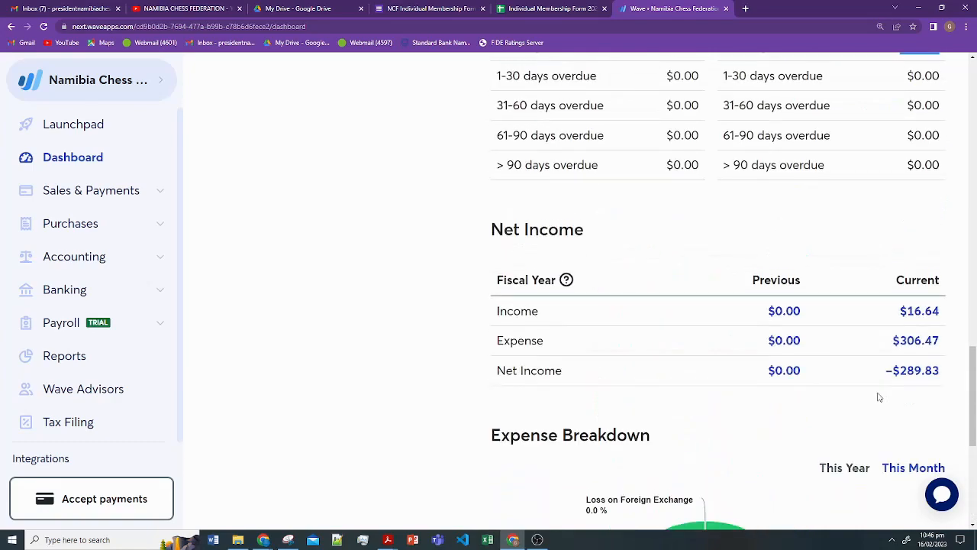
pyautogui.scroll(4, 871, 405)
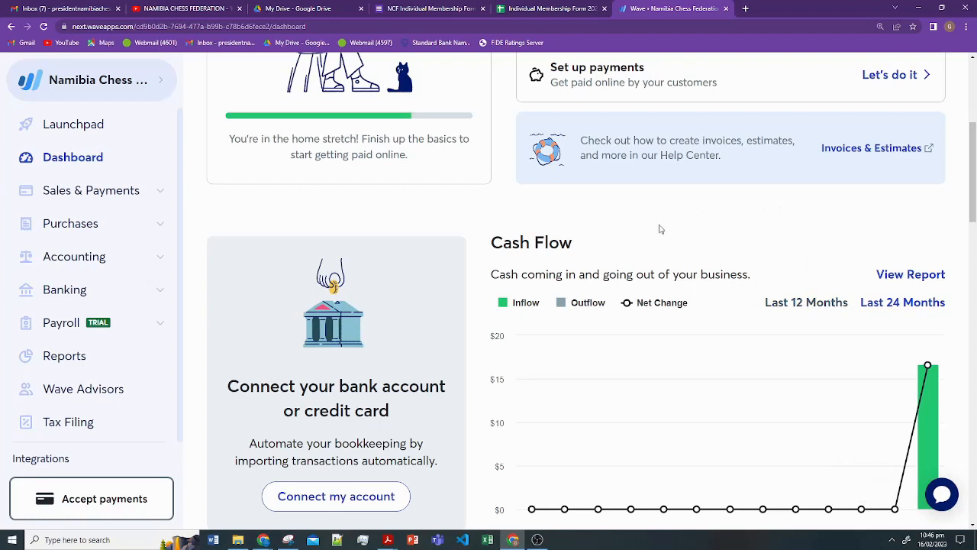
pyautogui.scroll(-3, 653, 233)
pyautogui.scroll(-1, 636, 316)
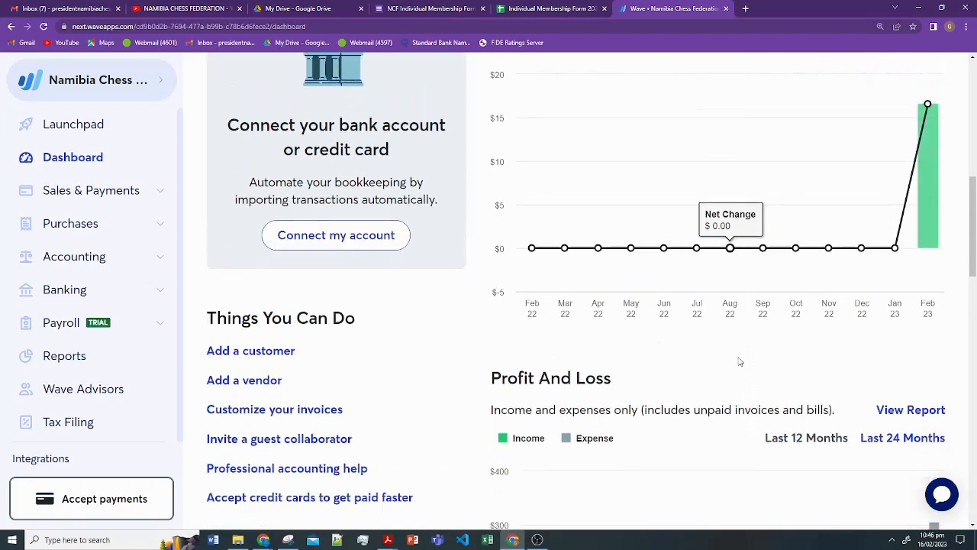
pyautogui.scroll(-7, 735, 359)
pyautogui.scroll(6, 733, 365)
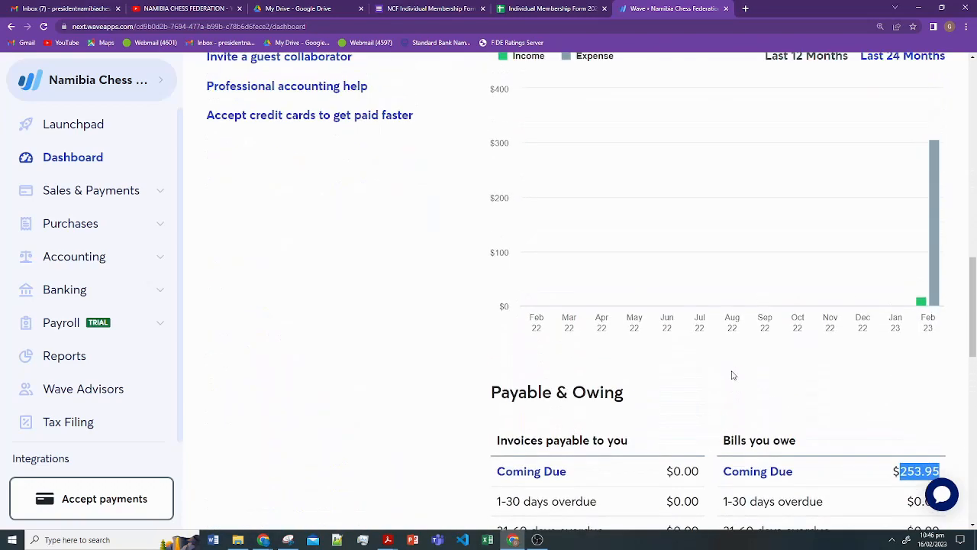
pyautogui.scroll(8, 729, 382)
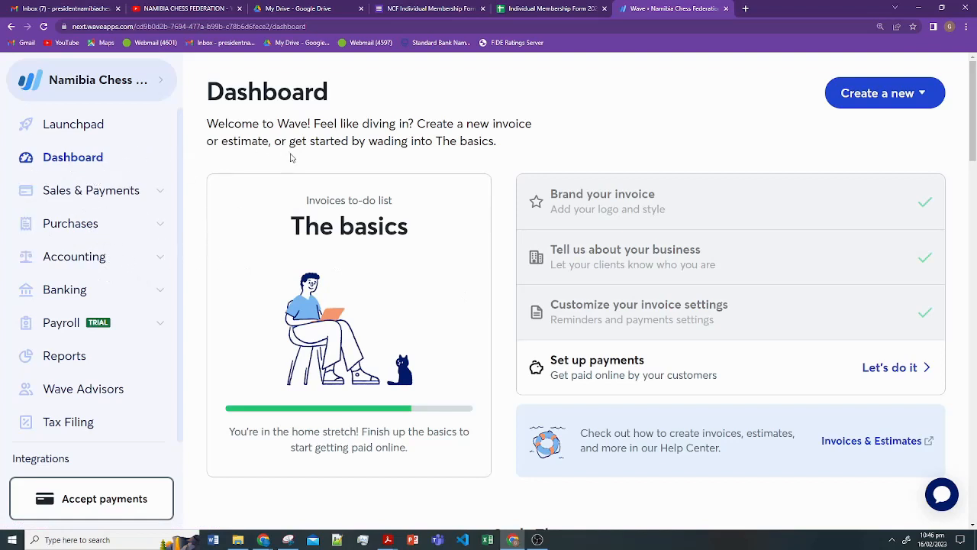
pyautogui.scroll(-14, 485, 347)
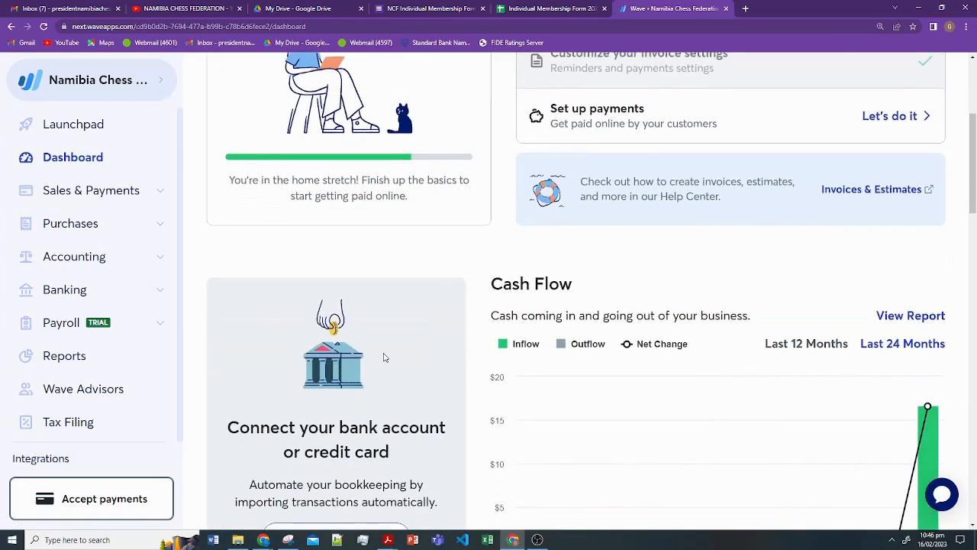
pyautogui.scroll(-5, 484, 348)
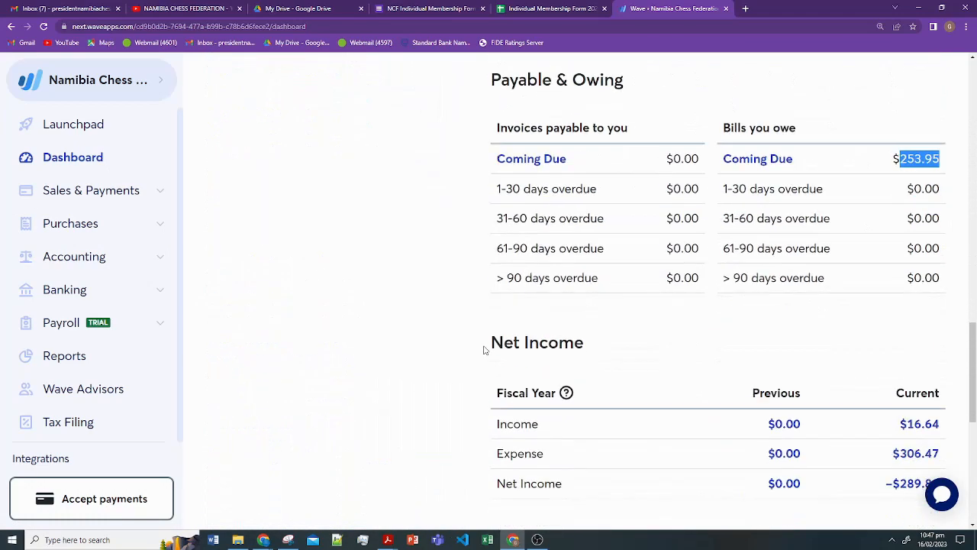